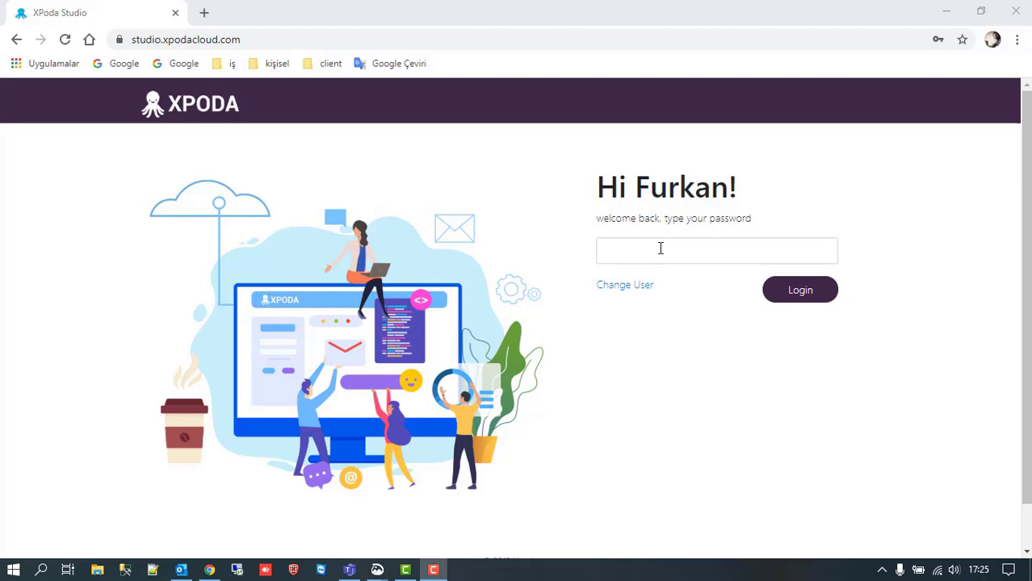
Enter the account password and log in to the studio
left_click(660, 250)
left_click(656, 283)
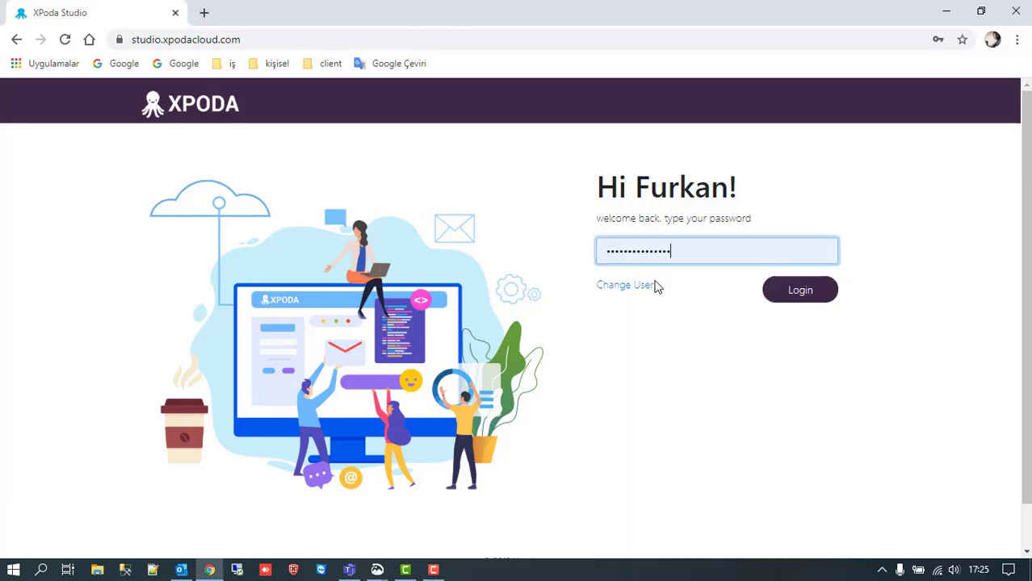
left_click(814, 292)
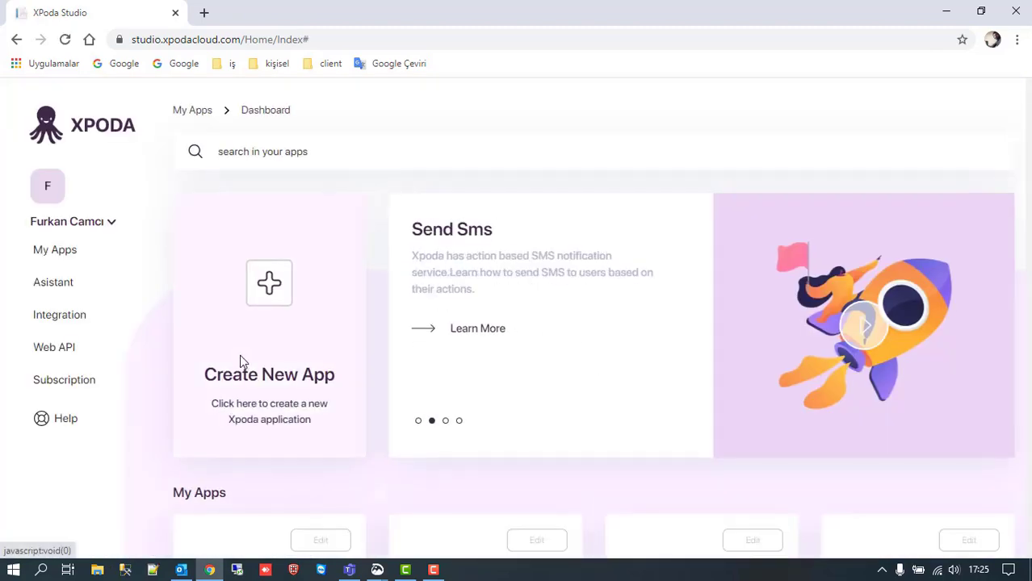
Create a new app named Meeting Management Tutorial
left_click(267, 288)
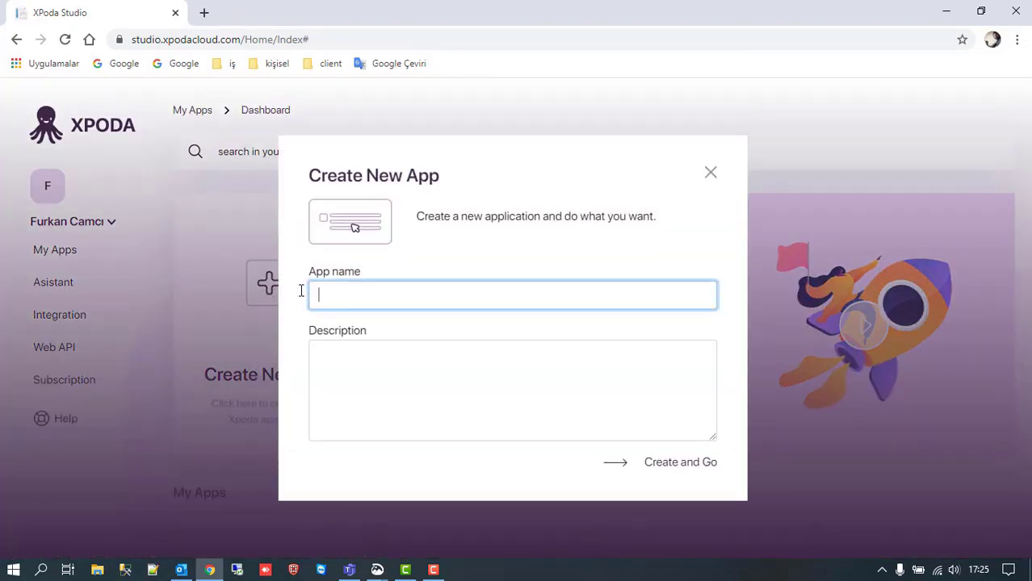
type("Meeting Manag")
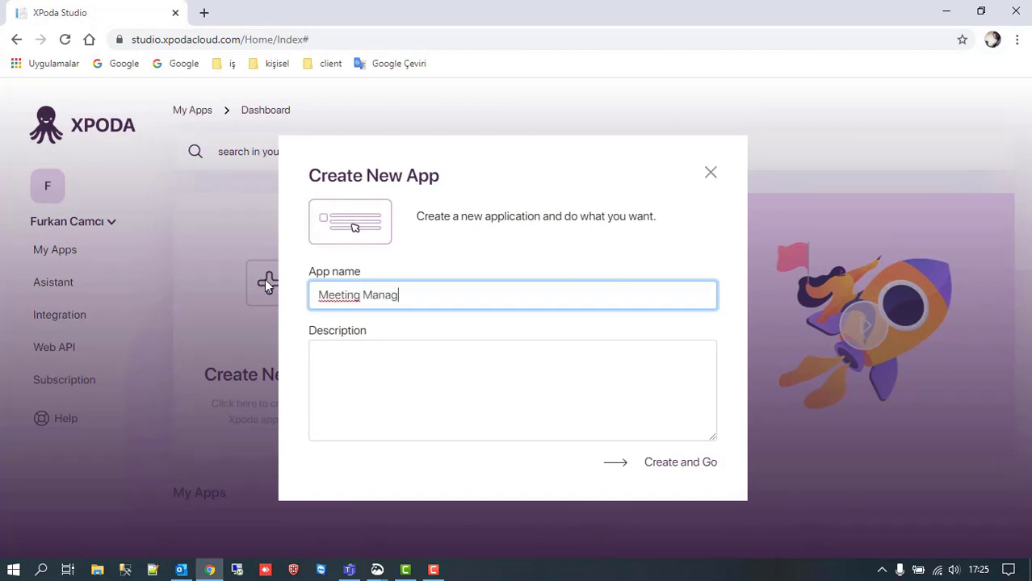
type("ement Tutor")
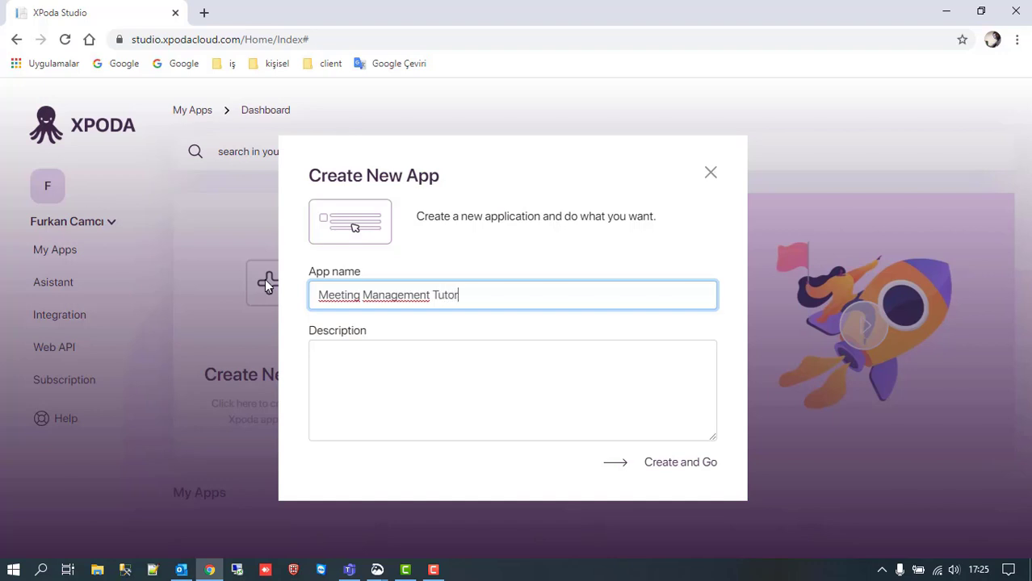
type("ial")
left_click(689, 466)
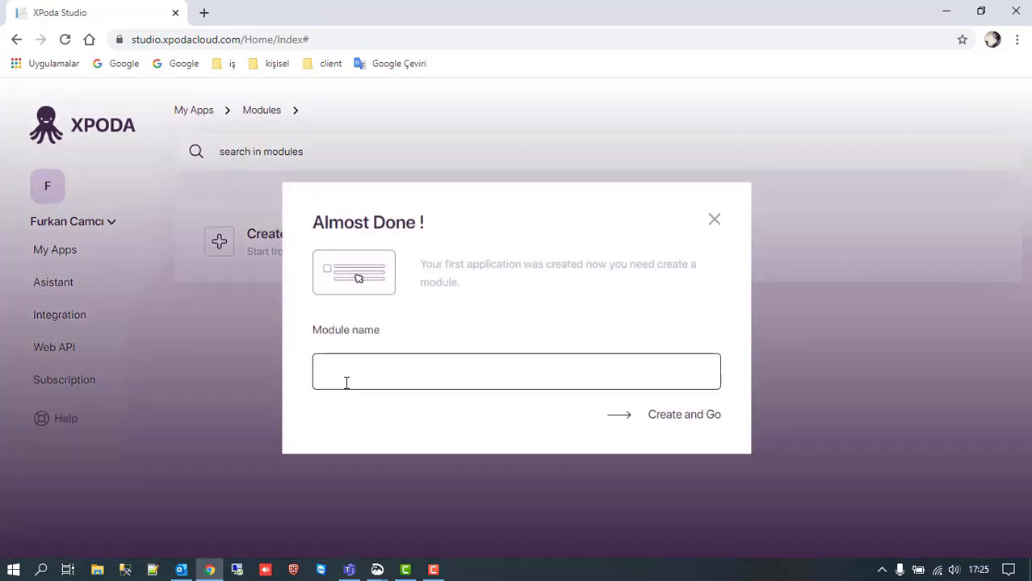
Create the app's first module with the name Meeting Management
left_click(346, 383)
type("Meeti")
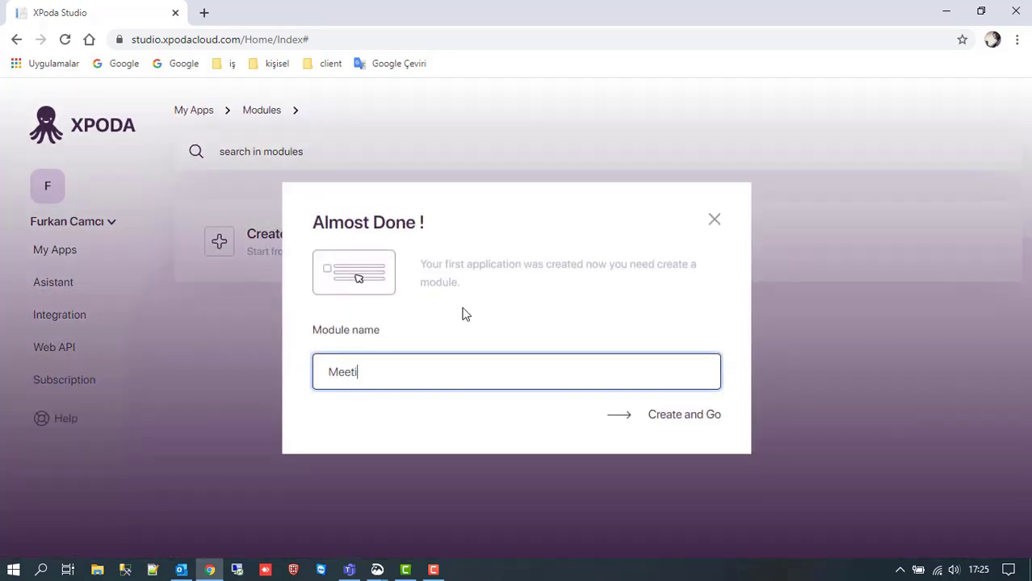
type("ng Management")
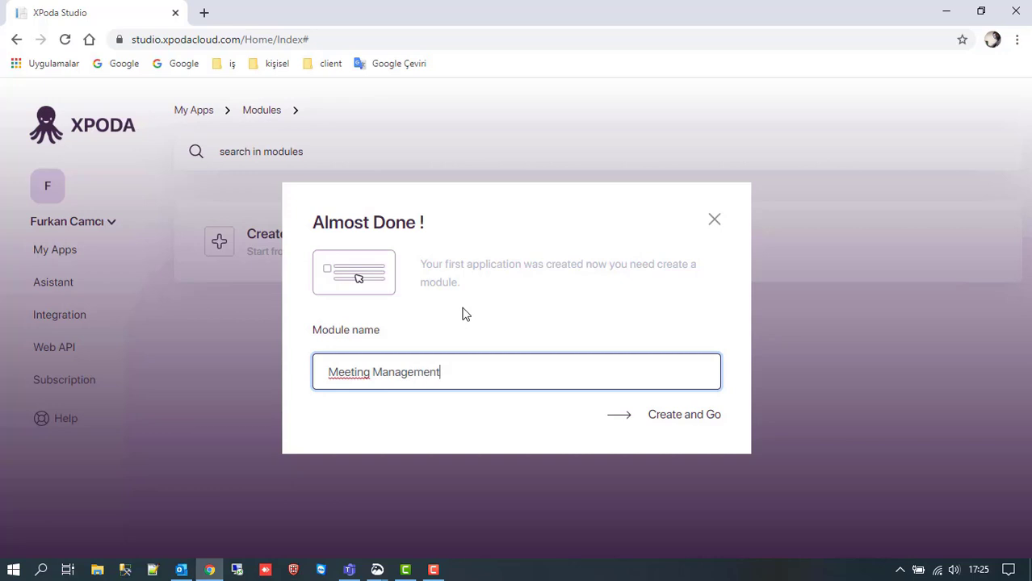
left_click(684, 424)
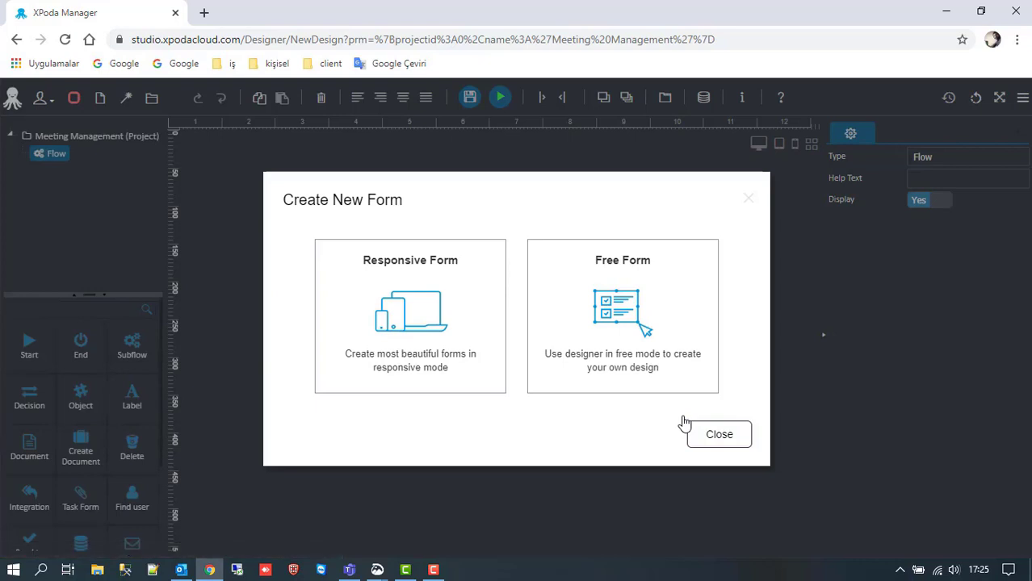
Create a responsive form and name it Meeting Management Entry
left_click(409, 314)
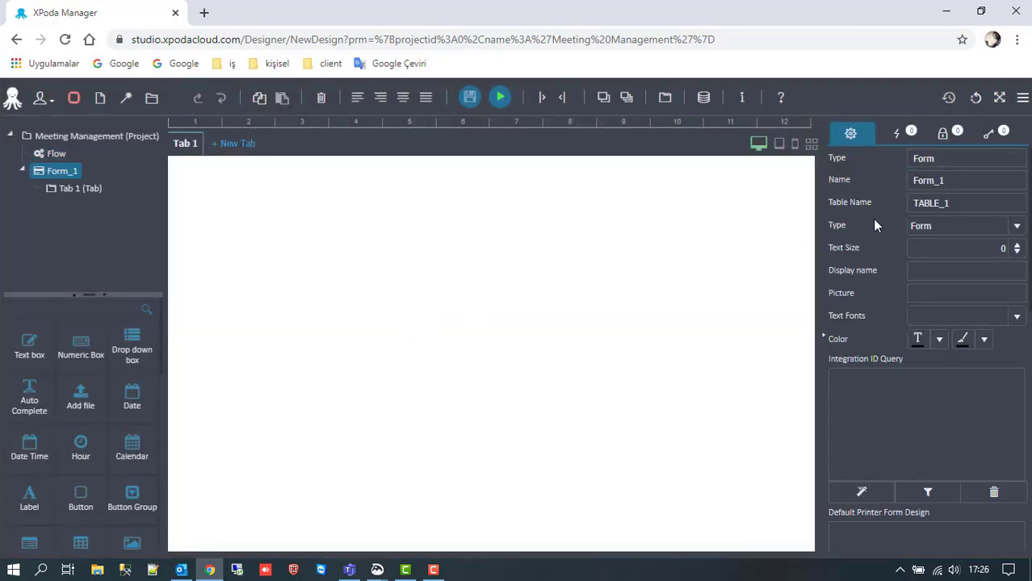
left_click(980, 185)
double_click(981, 185)
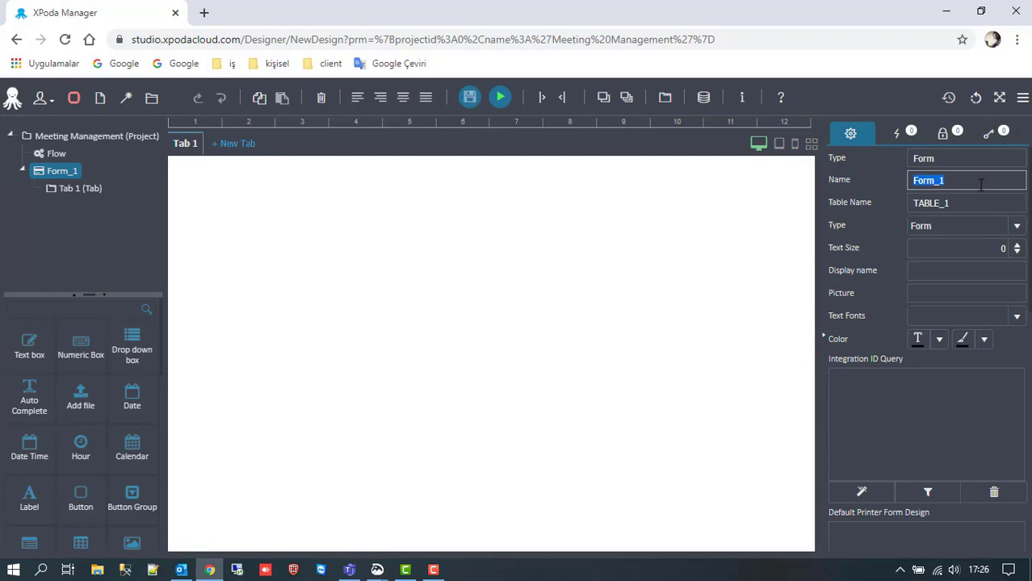
type("Meeting Management")
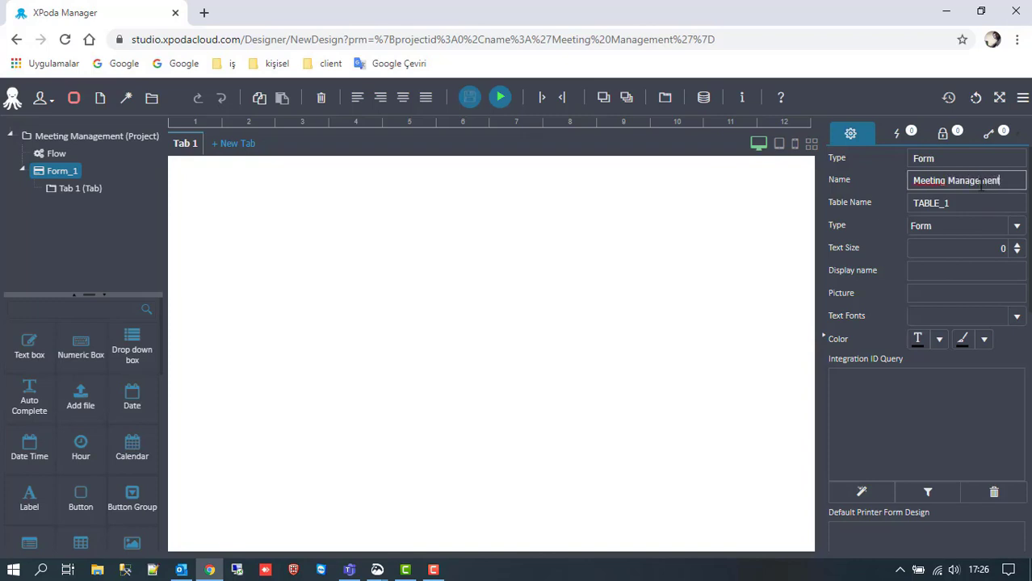
type(" Entry")
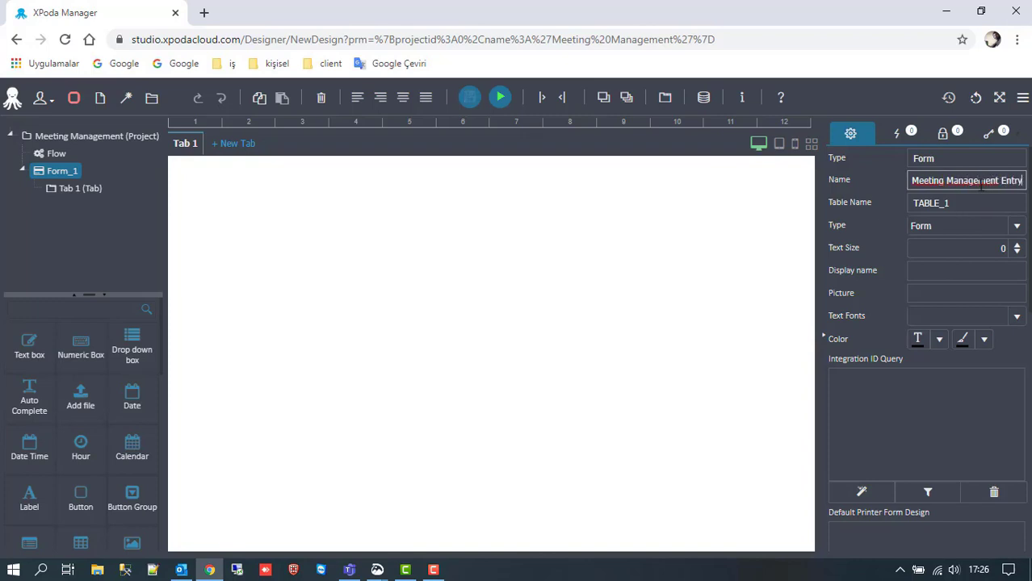
key("Return")
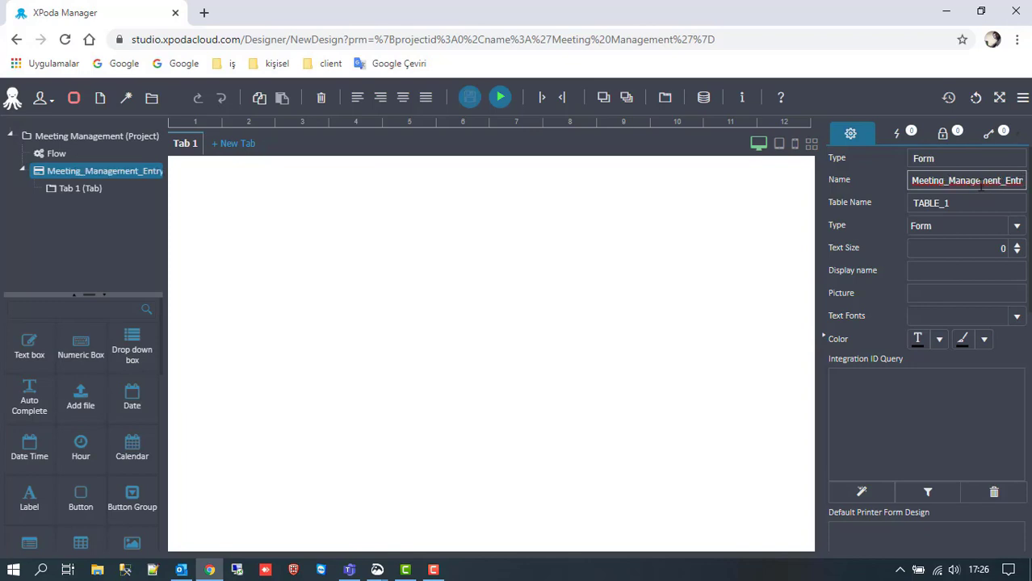
Set the form's table name to M_MEETING_ROOM_ENTRY and its display name to Meeting Management Entry
key("Tab")
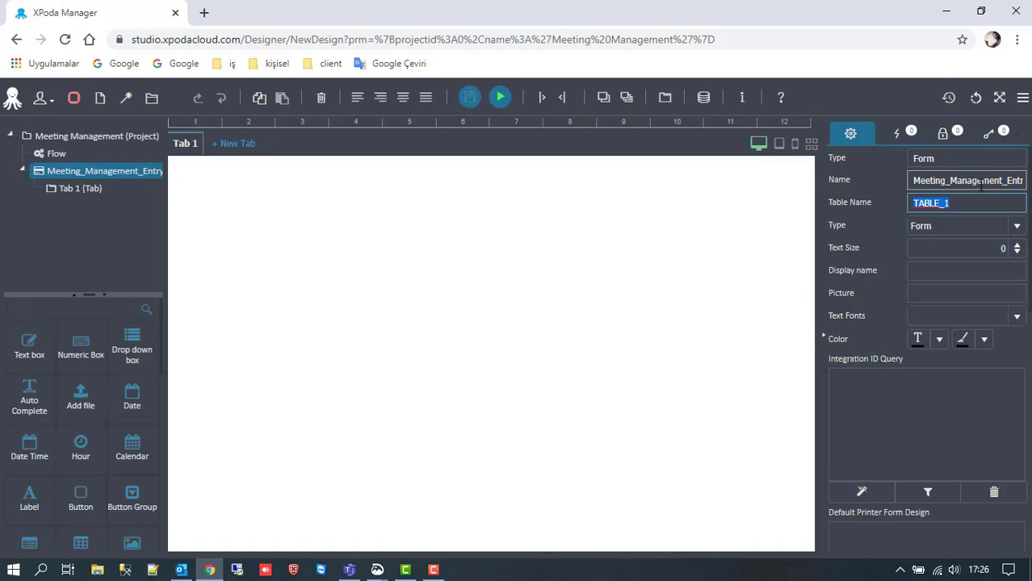
type("M_MEETING_")
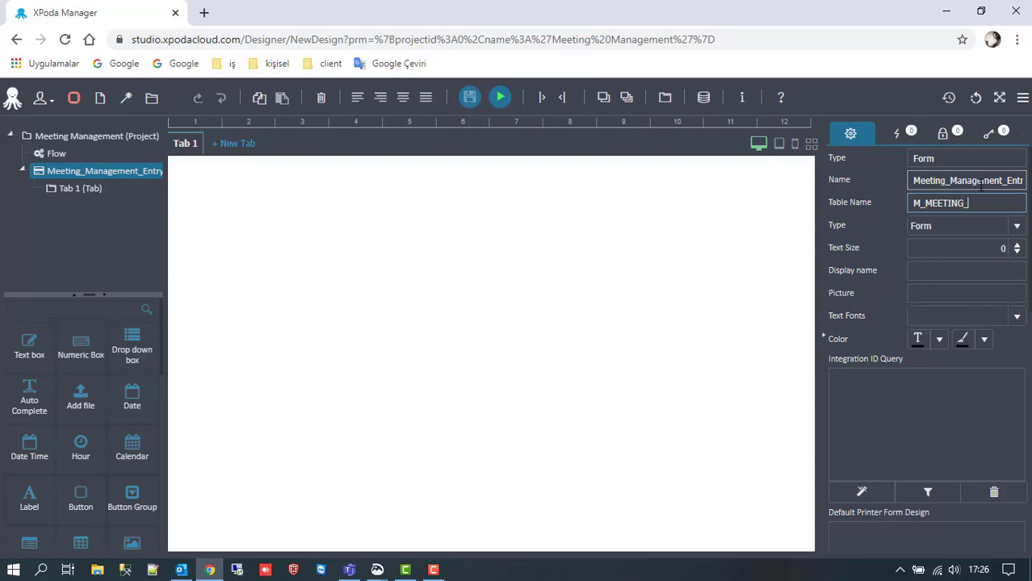
type("ROOM_ENTRY")
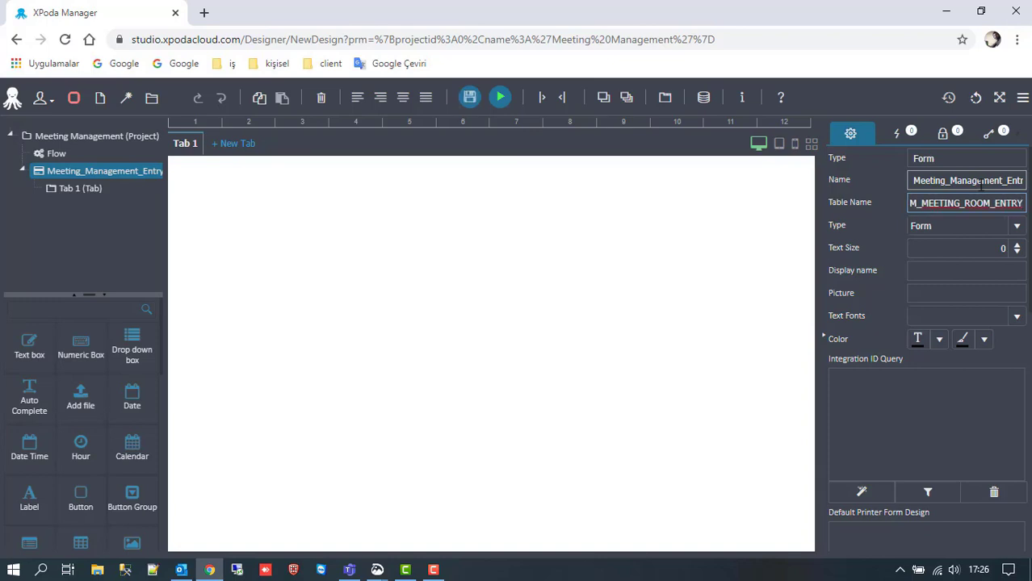
left_click(949, 271)
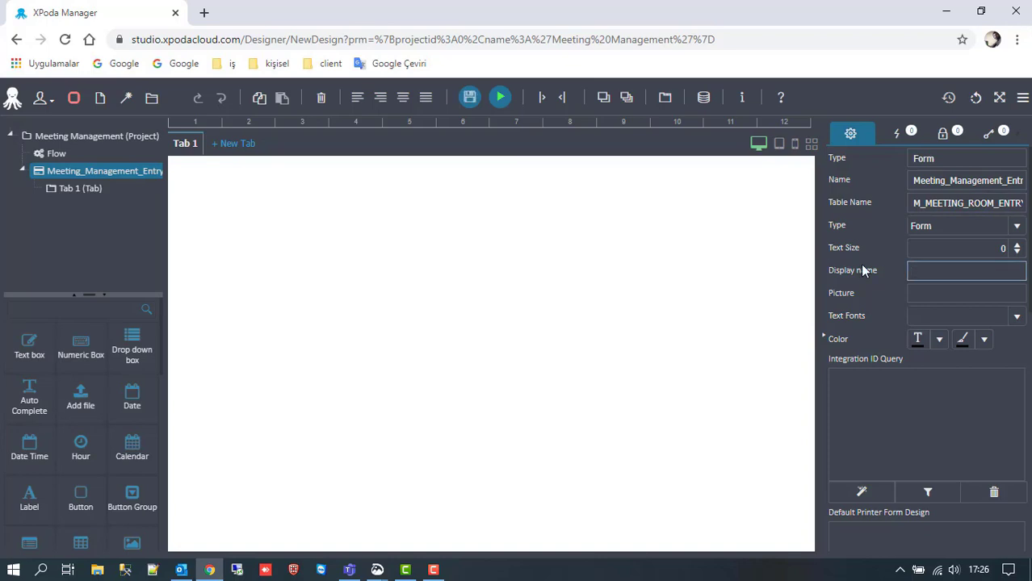
type("Meeting Management")
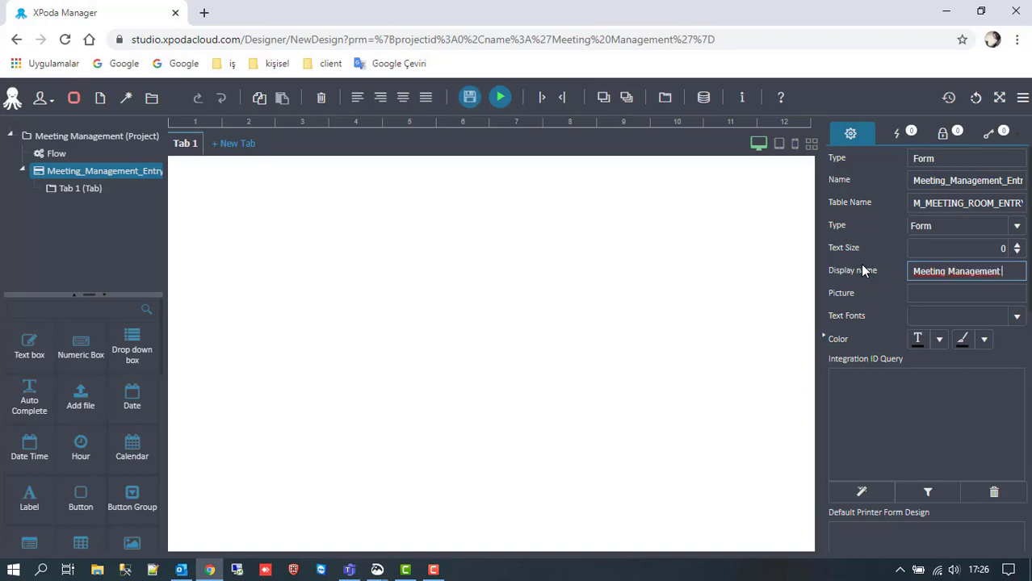
type(" Entry")
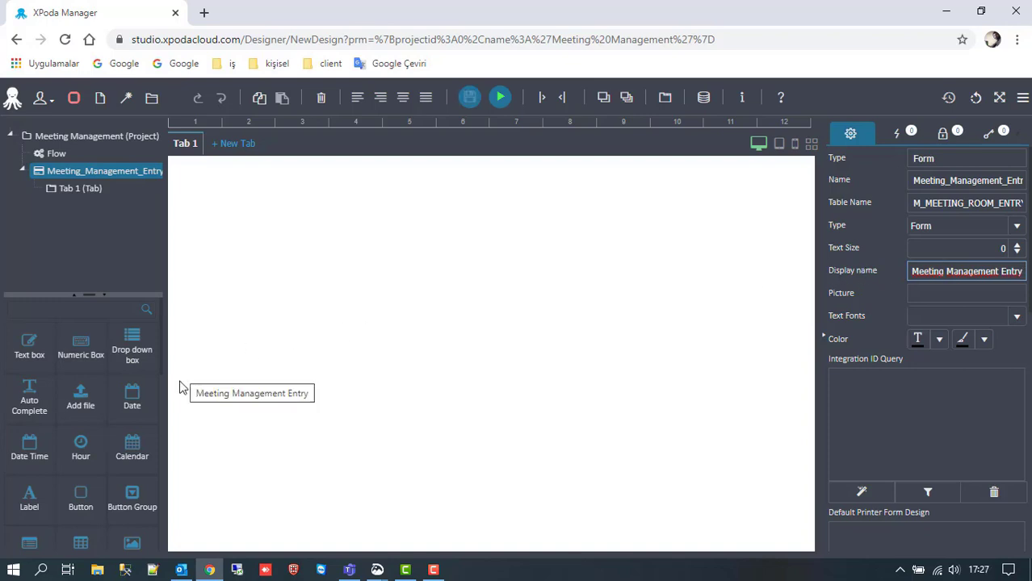
Add a picture element at the top of the form and shrink it to about 175 by 176
scroll(130, 416, "down", 1)
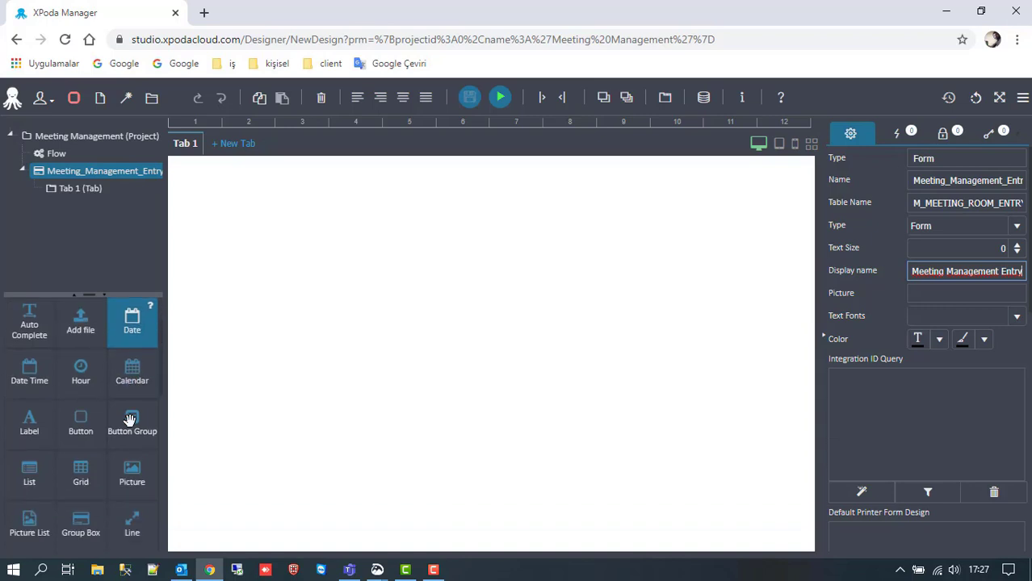
left_click(133, 478)
left_click_drag(134, 482, 273, 286)
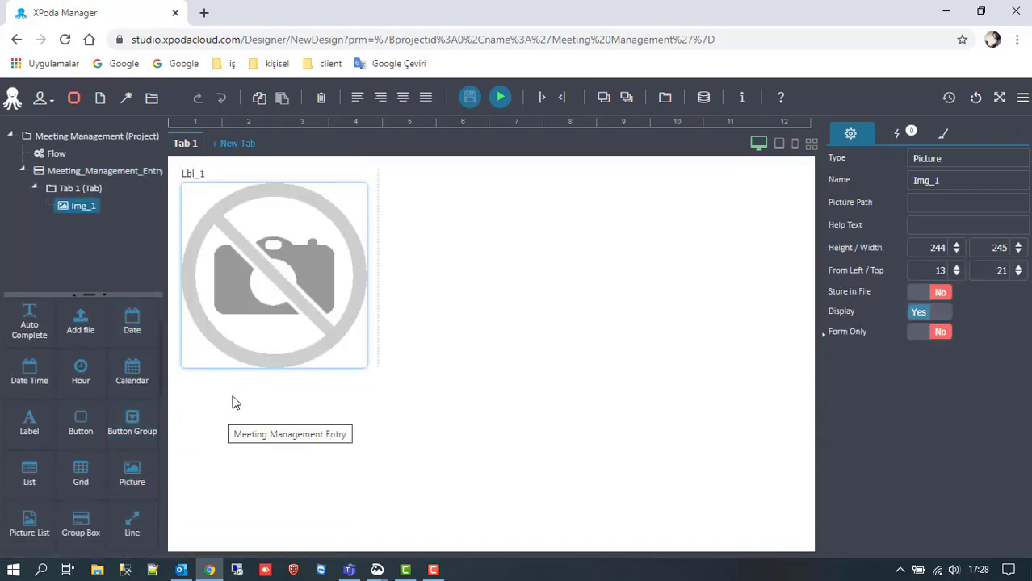
left_click_drag(379, 334, 371, 371)
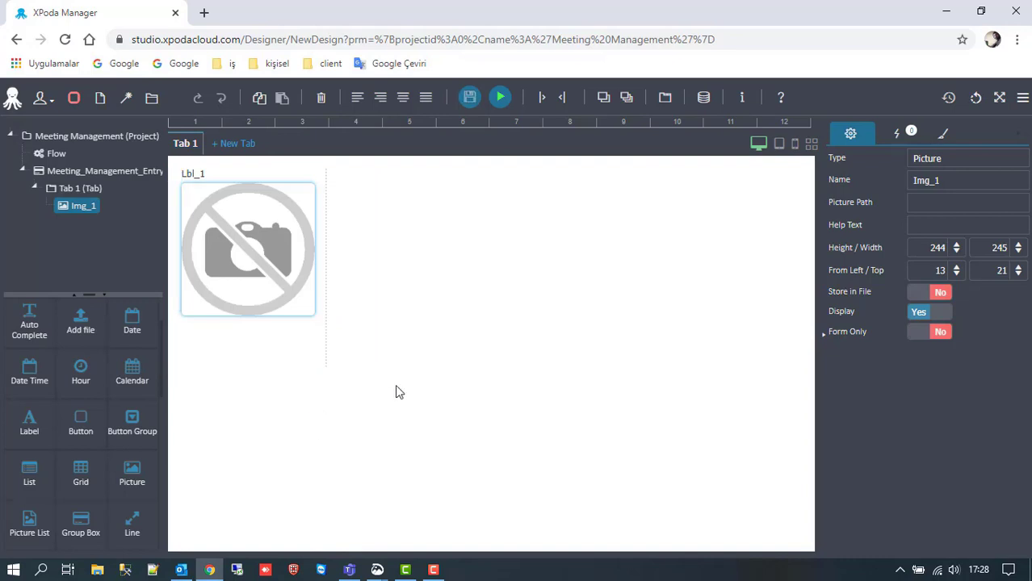
Name the picture element Room Picture
double_click(927, 181)
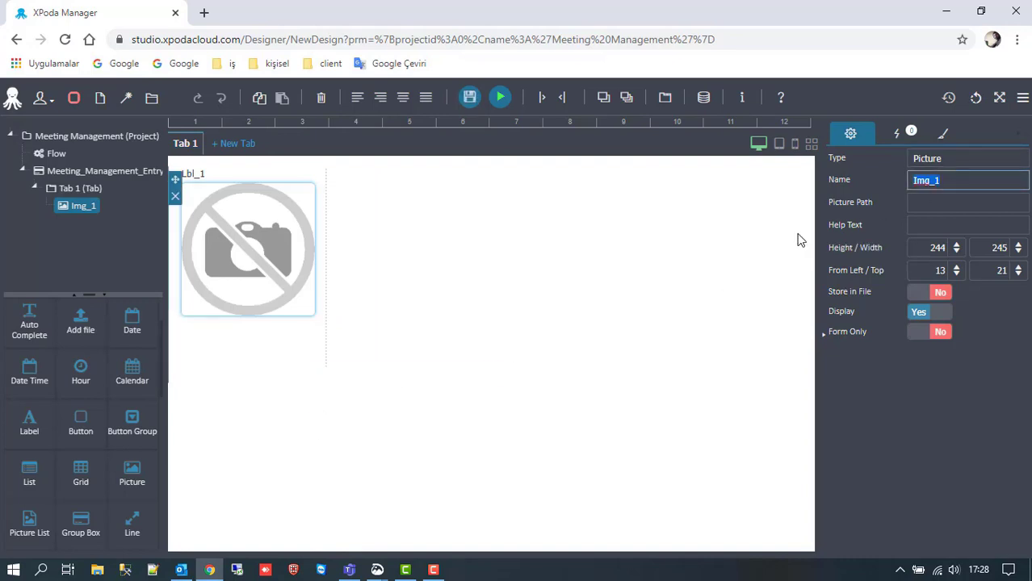
type("Room Picture")
key("Return")
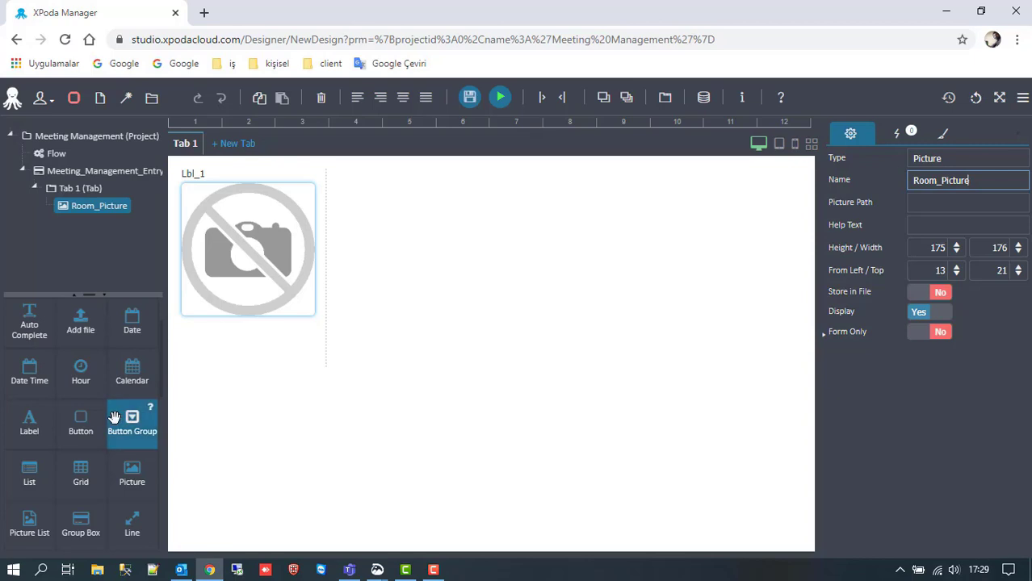
Add a text box below the picture and set its label text to Name
scroll(81, 404, "up", 1)
scroll(73, 387, "up", 1)
left_click_drag(30, 351, 253, 403)
left_click(214, 384)
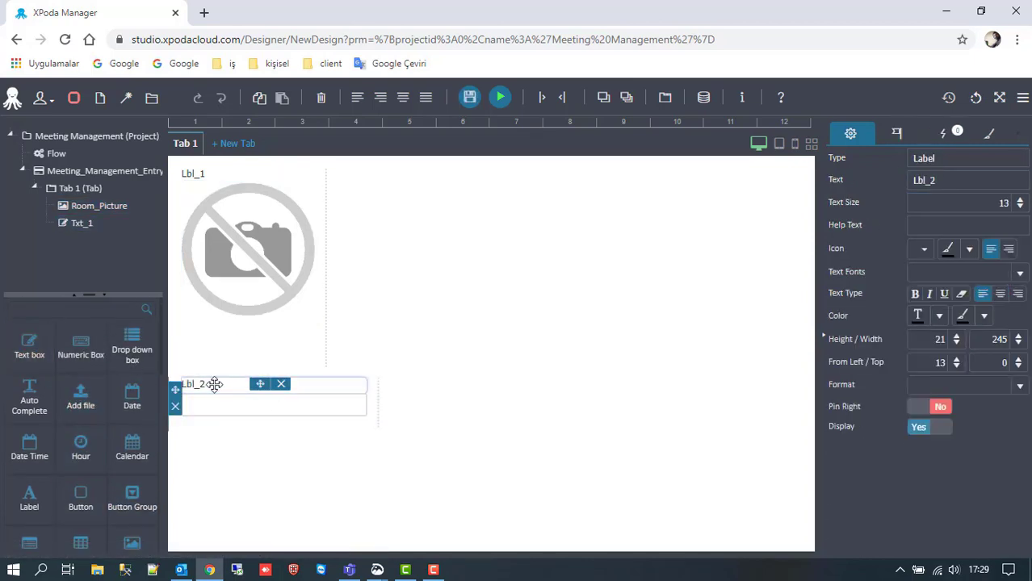
double_click(978, 187)
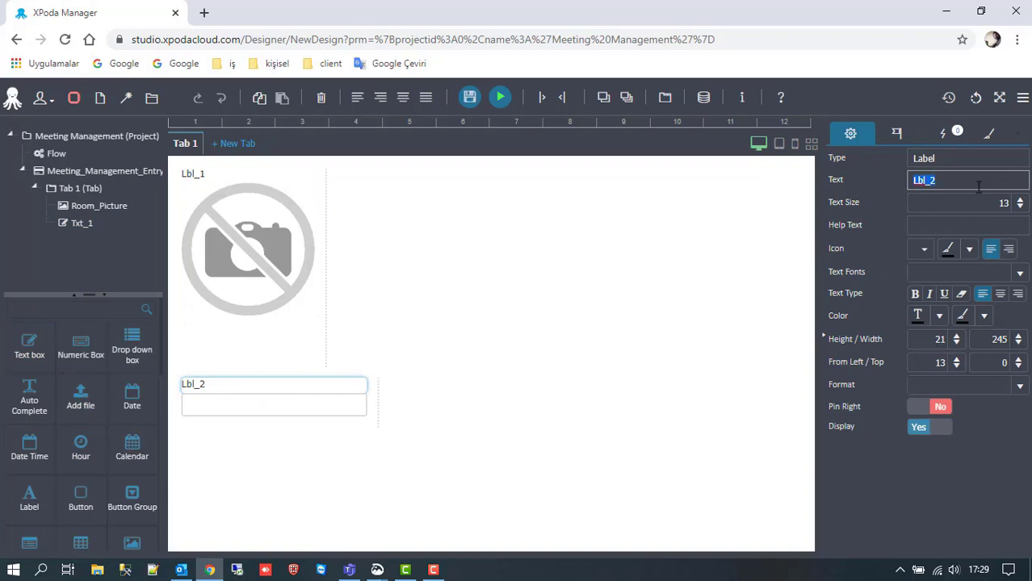
type("Name")
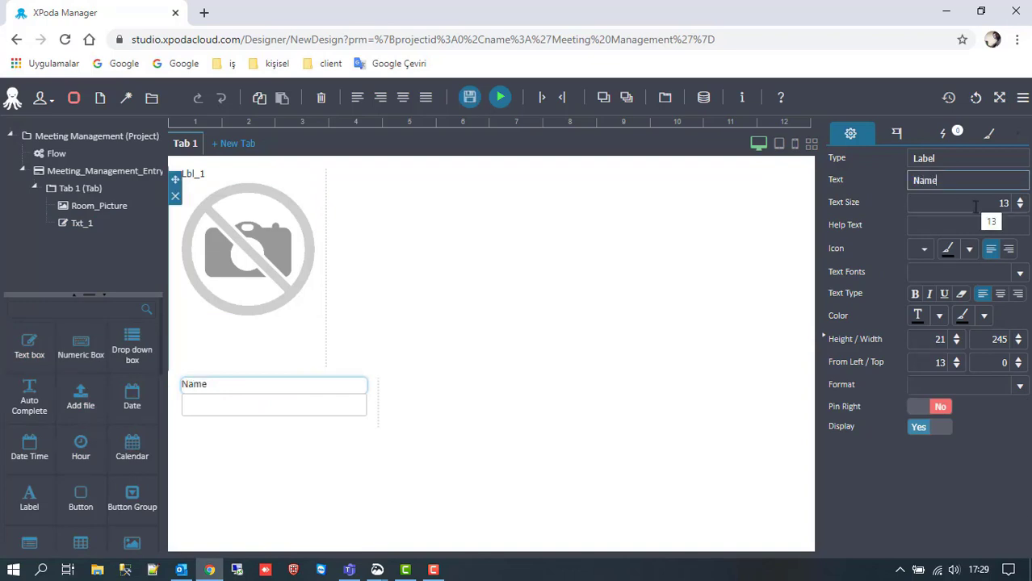
Name the text box Name and narrow it to match the width of the picture above
key("ctrl+a")
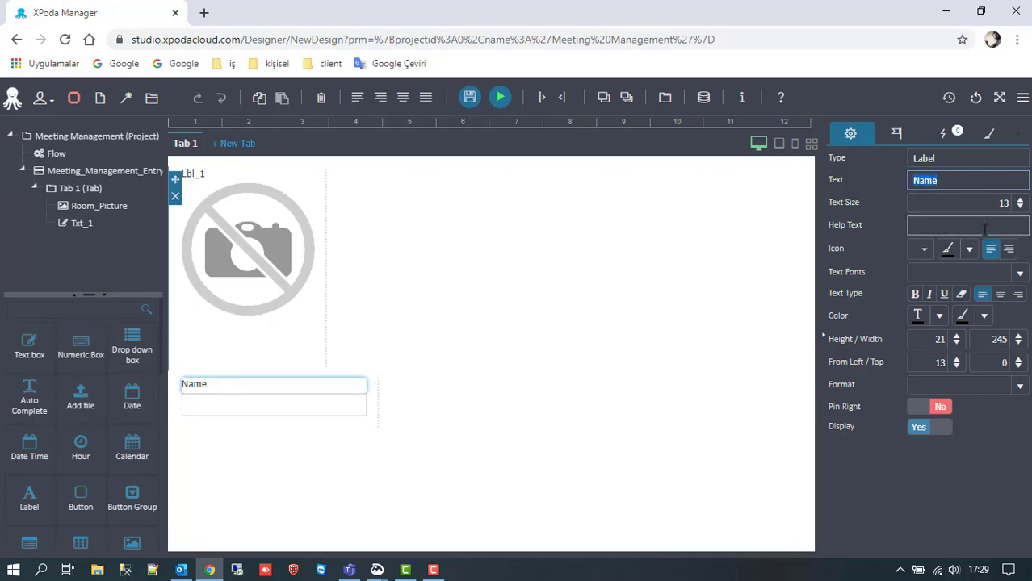
left_click(232, 411)
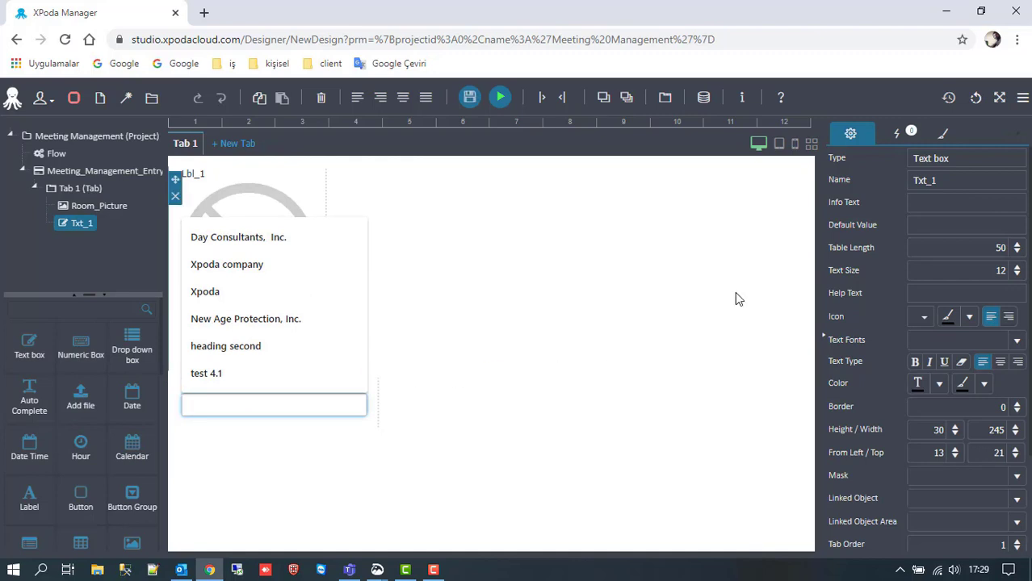
double_click(968, 181)
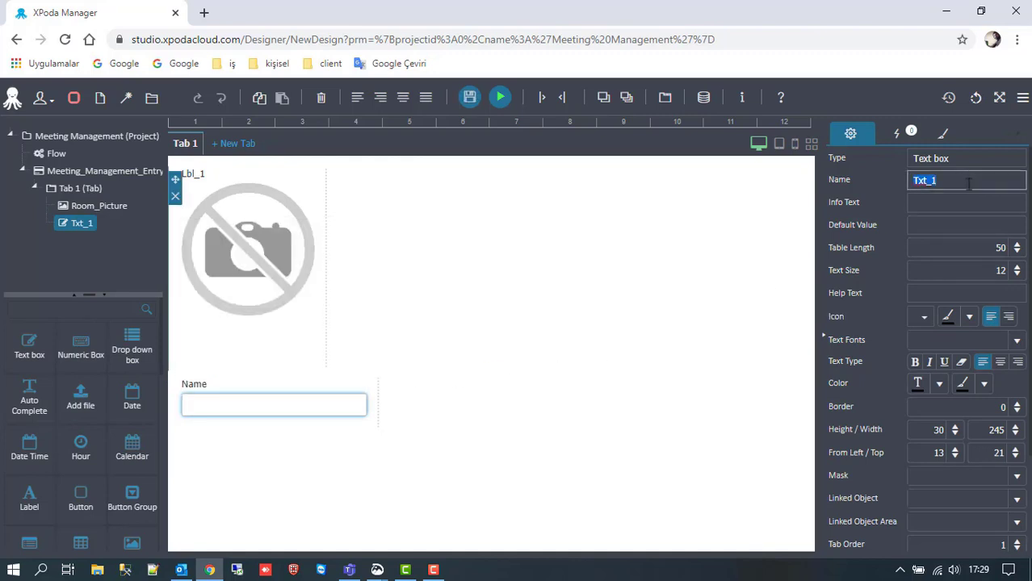
type("Name")
left_click_drag(378, 404, 331, 417)
left_click(332, 414)
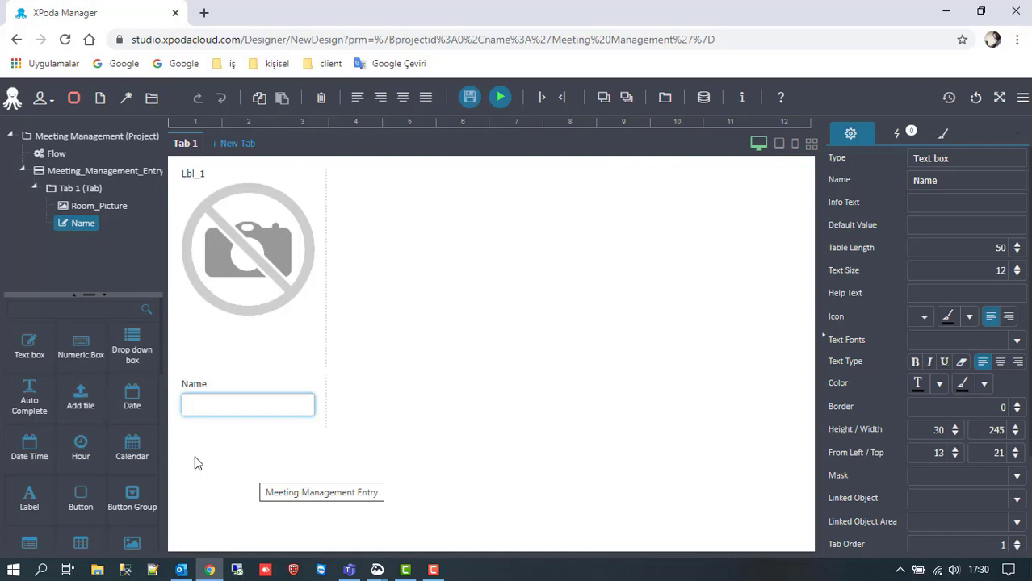
Add a numeric box beside the Name text box and set its label text to Room Size
left_click_drag(89, 349, 230, 429)
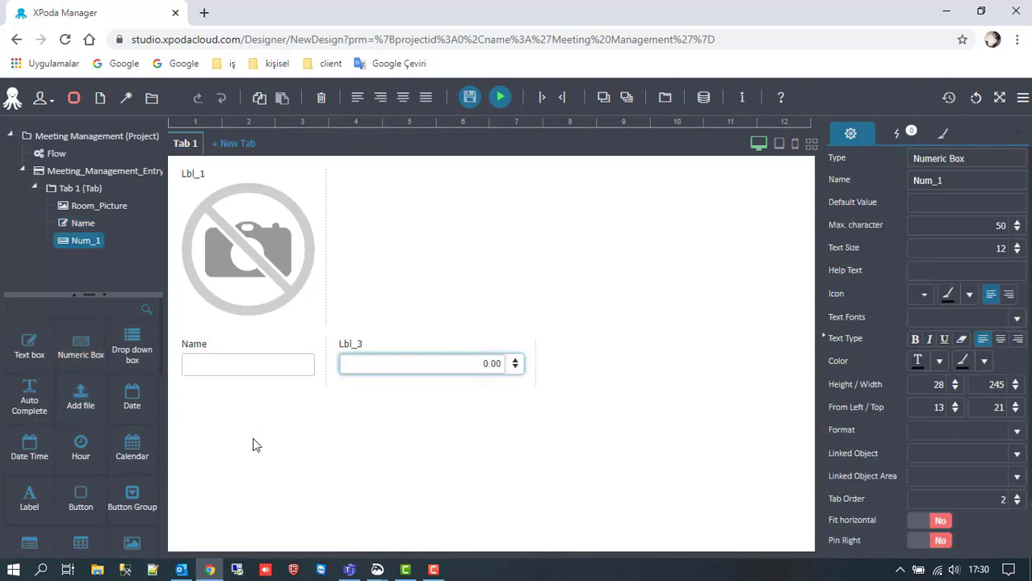
left_click(365, 346)
left_click(972, 181)
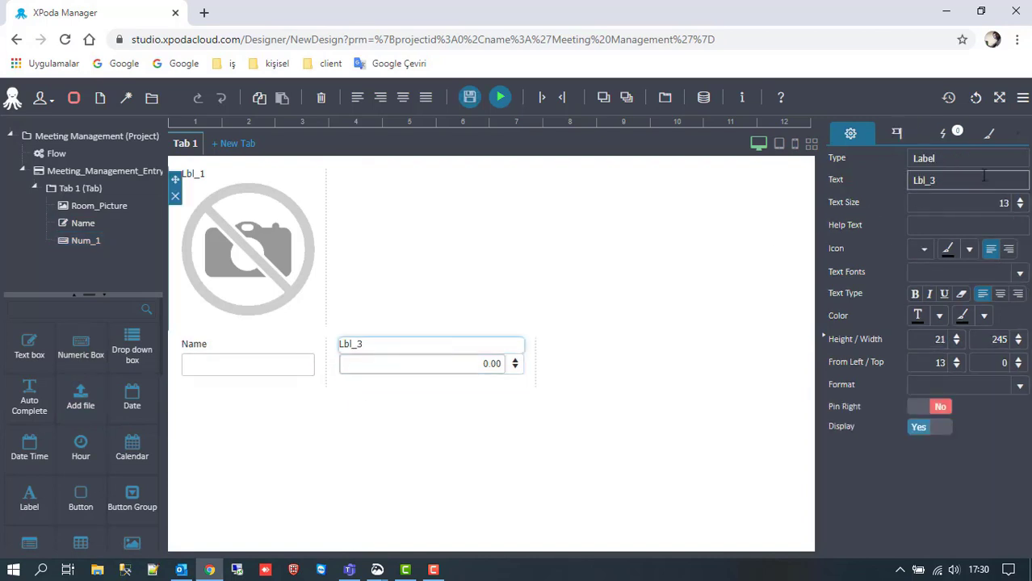
double_click(972, 181)
key("BackSpace")
type("Room Size")
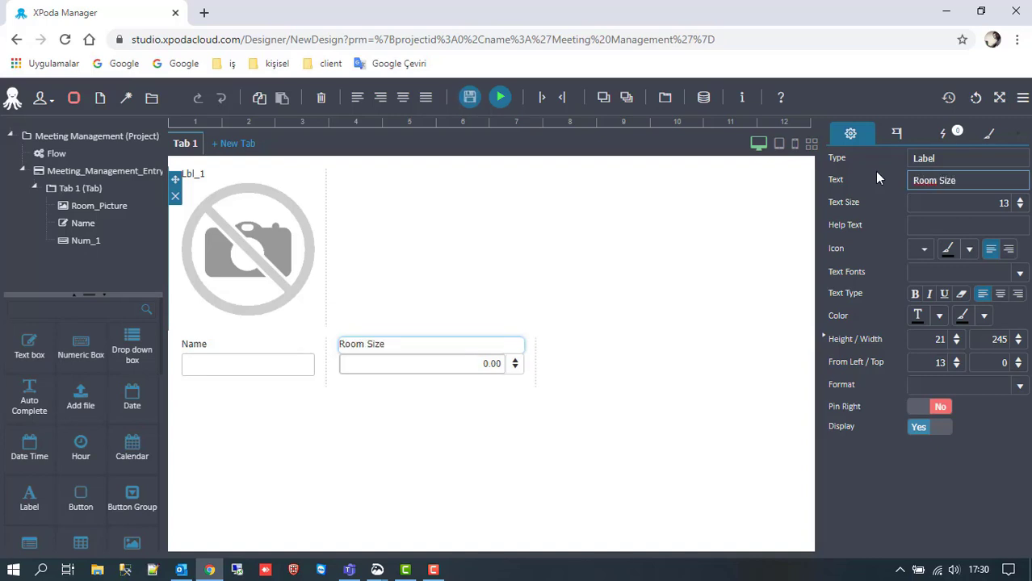
Name the numeric box Room Size and narrow it to about the width of the Name text box
key("ctrl+a")
key("ctrl+c")
left_click(417, 364)
double_click(953, 181)
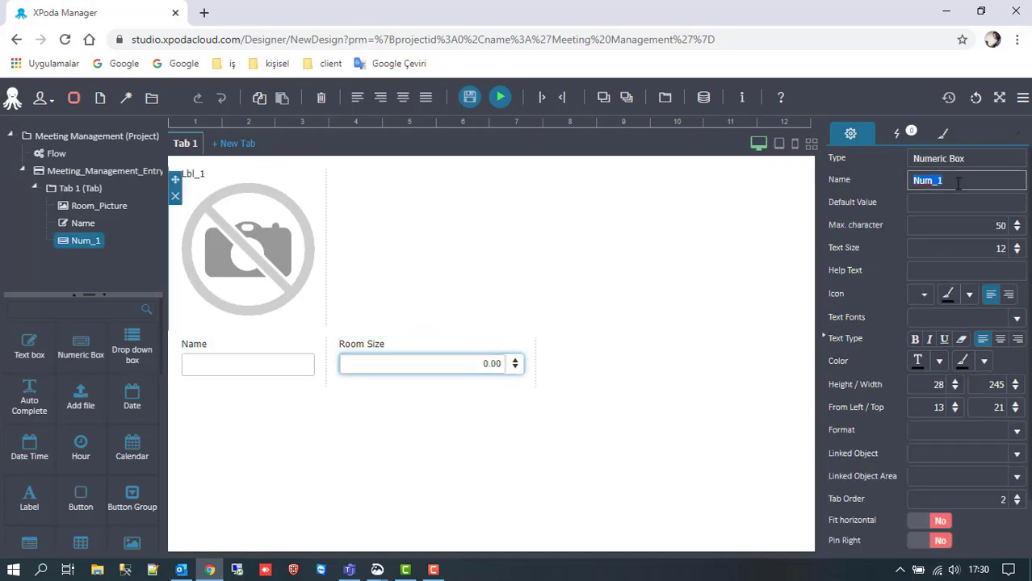
key("ctrl+v")
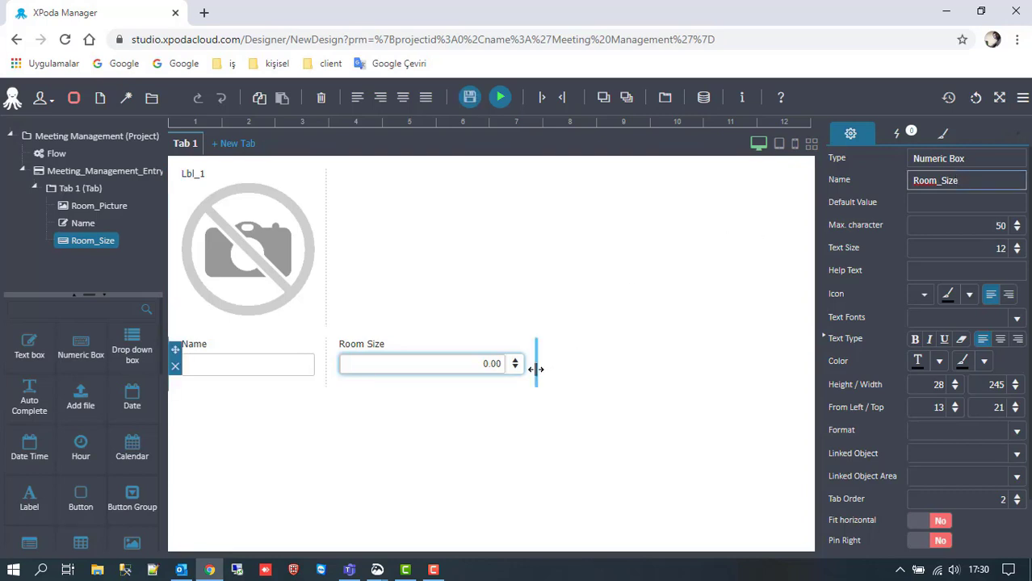
left_click_drag(535, 367, 491, 383)
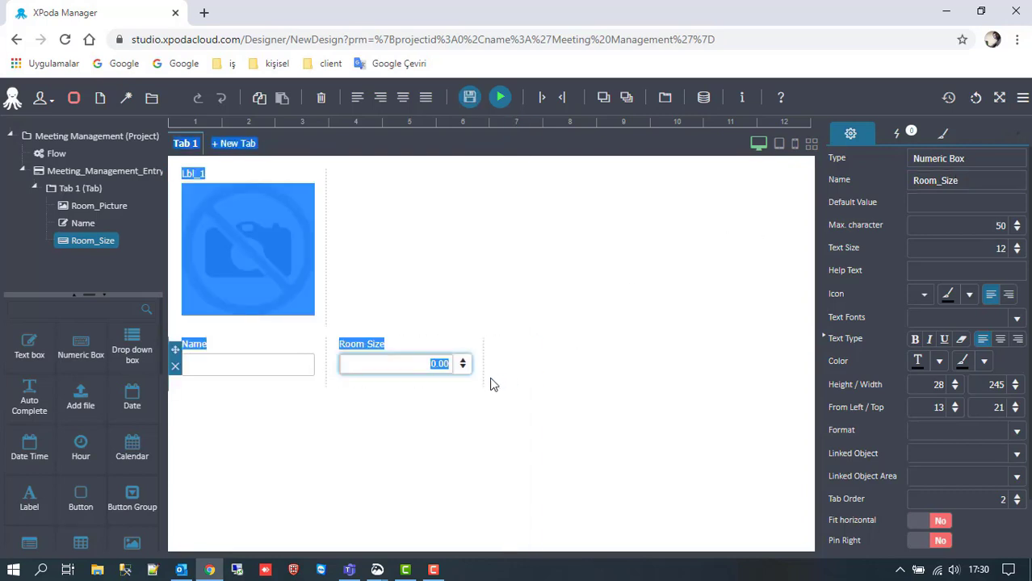
left_click(402, 438)
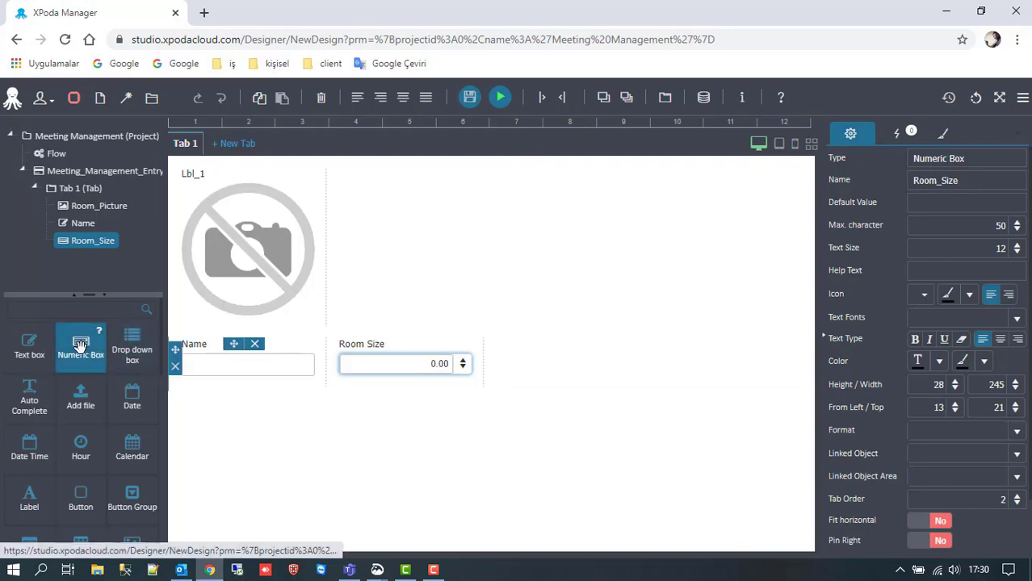
Add a second numeric box beside Room Size and set its label text to Person Capacity
left_click_drag(81, 345, 426, 380)
left_click(522, 343)
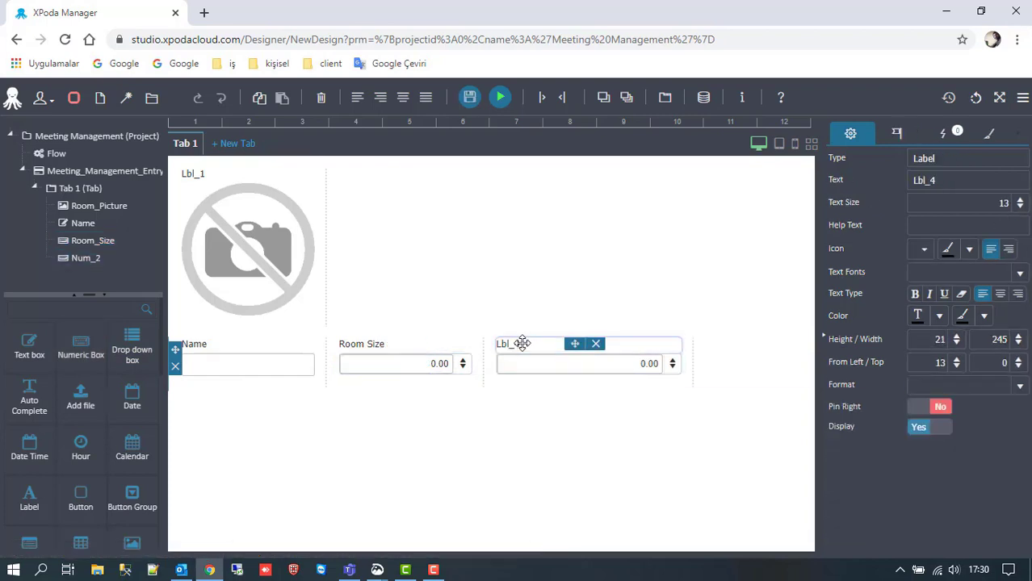
left_click_drag(956, 184, 856, 209)
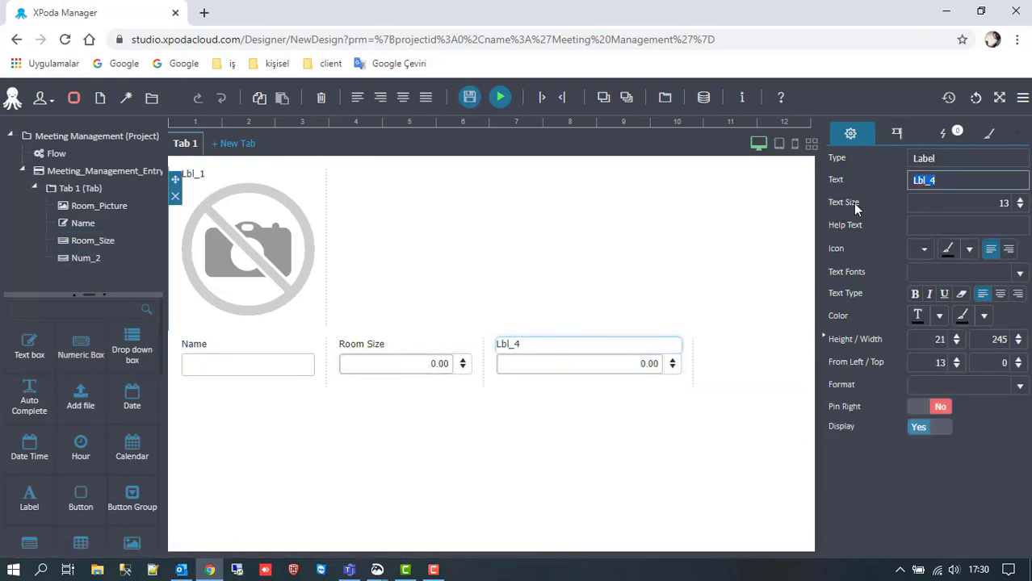
type("Person Capacity")
Name the new numeric box Person Capacity and narrow it to match the Room Size box
key("ctrl+a")
key("ctrl+c")
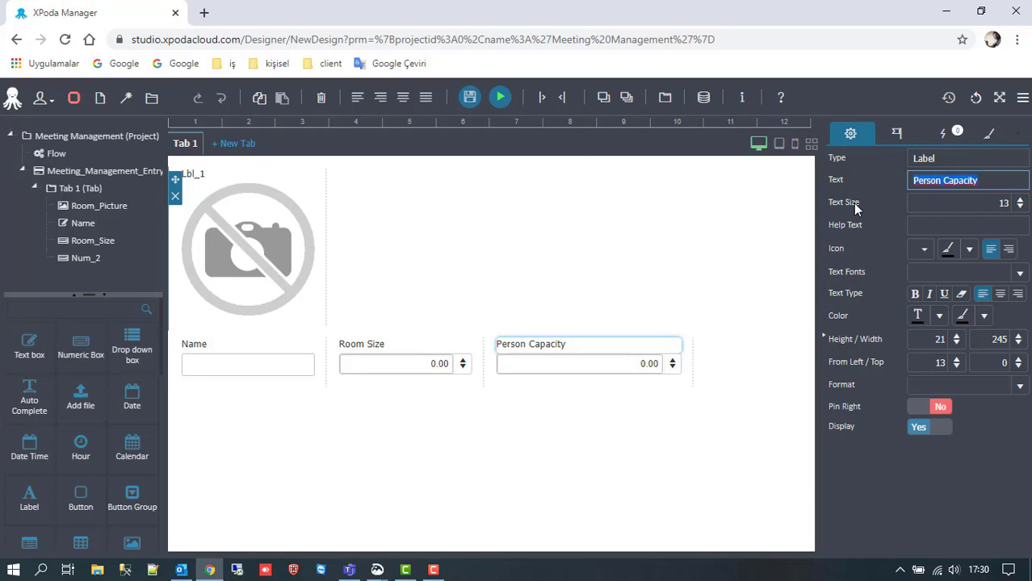
left_click(600, 365)
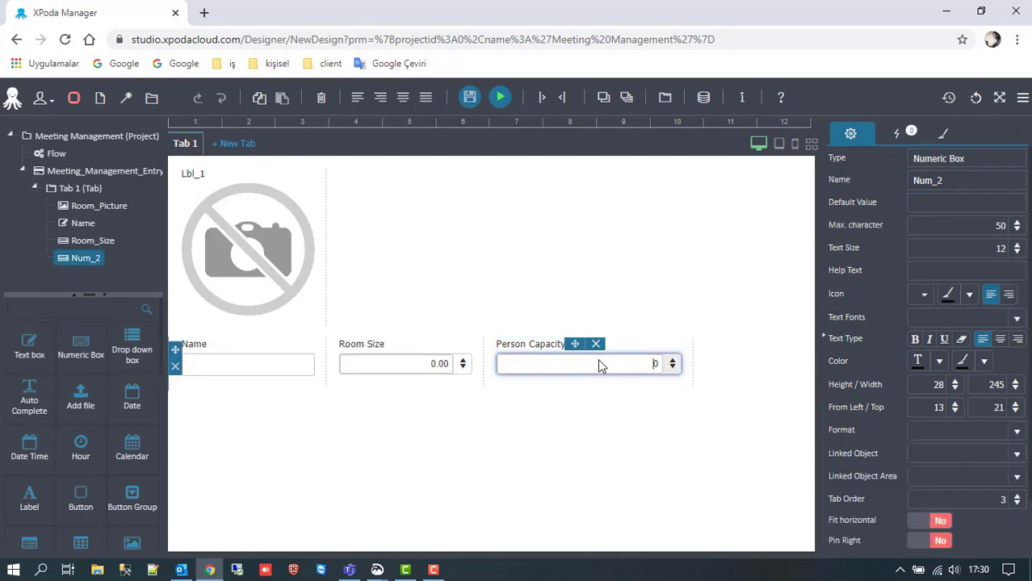
left_click(1001, 184)
key("ctrl+v")
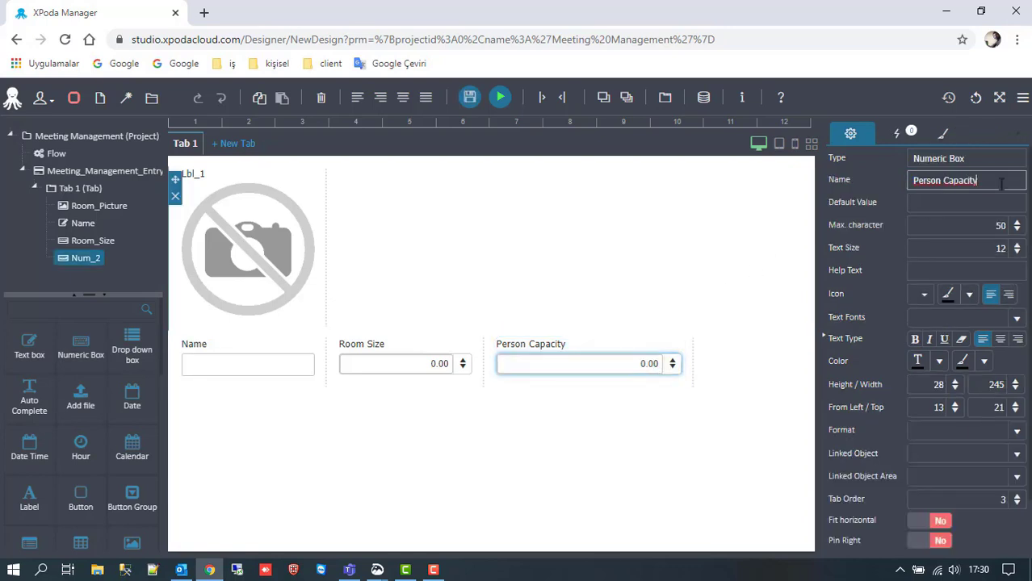
key("Return")
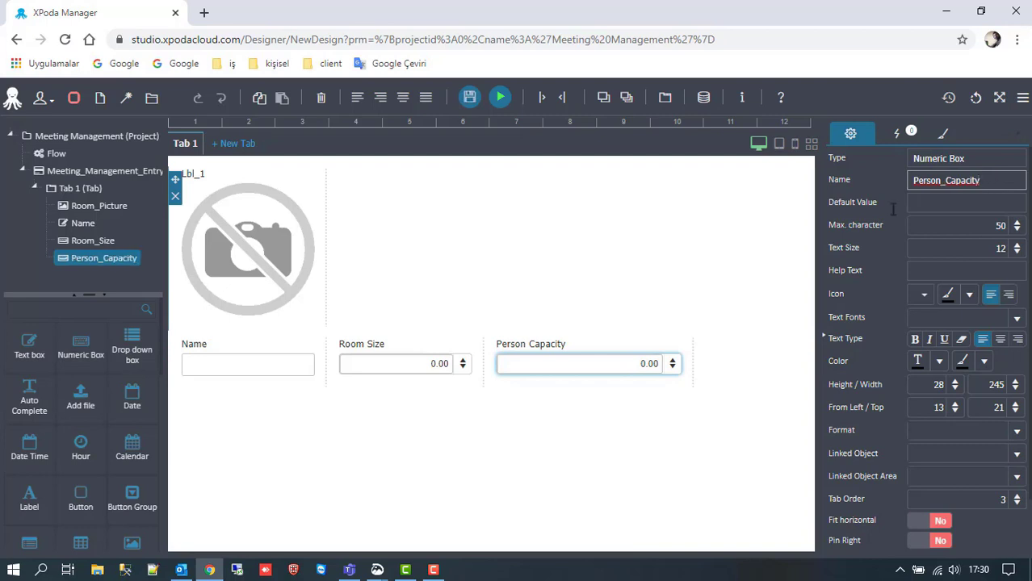
left_click(876, 184)
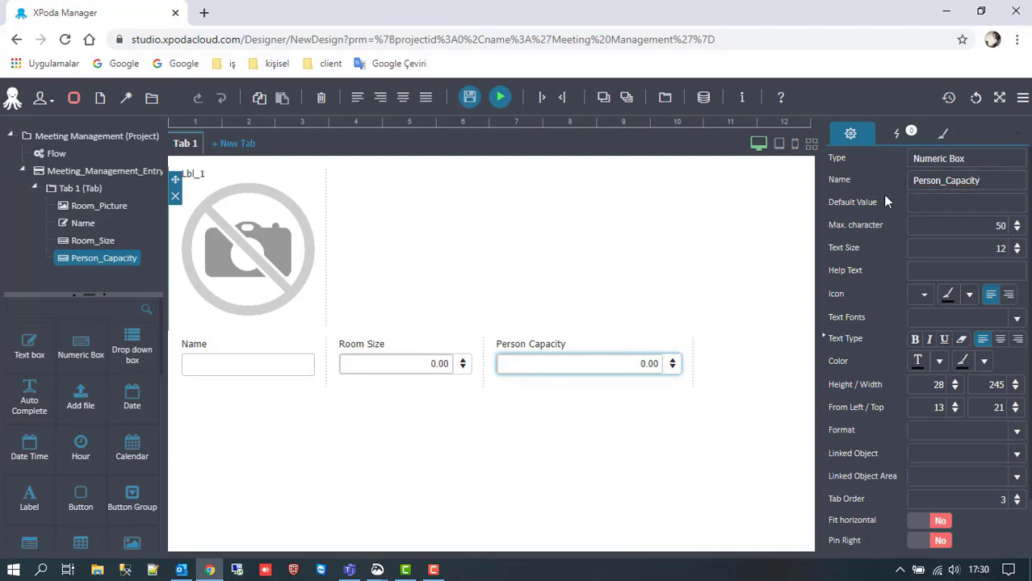
left_click_drag(694, 363, 642, 363)
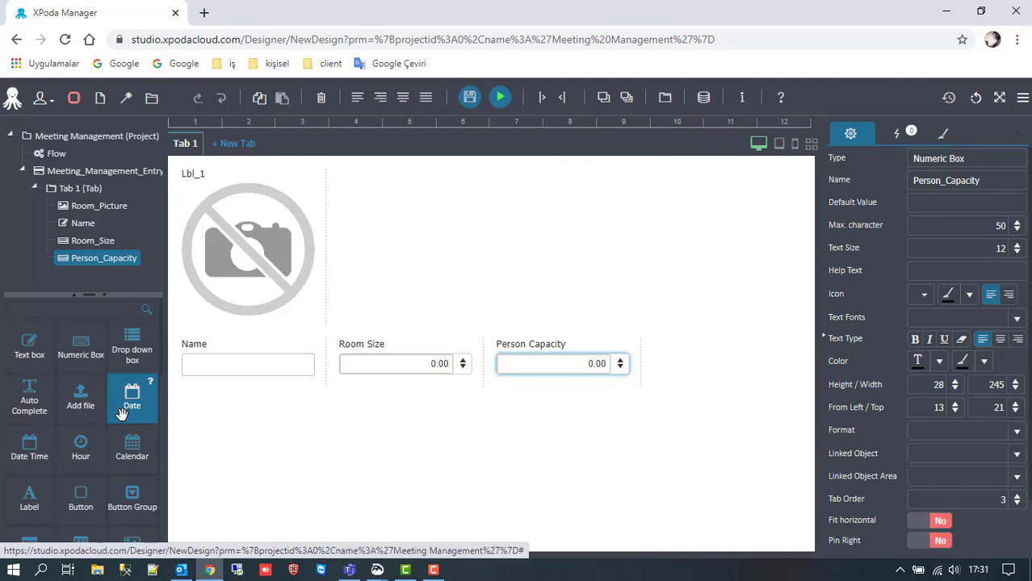
Add a color box beside Person Capacity and set its label text to Color
scroll(121, 414, "down", 1)
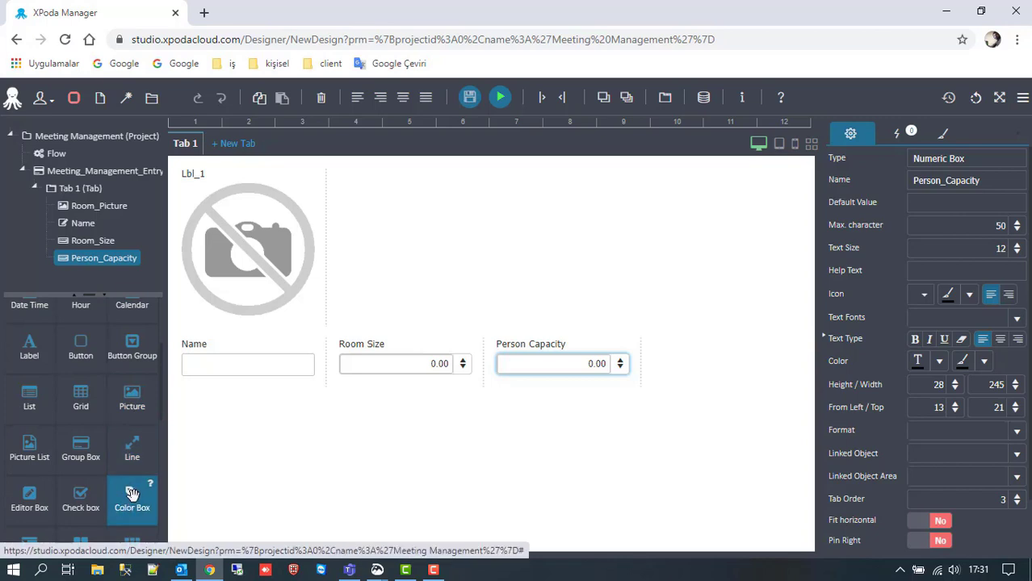
left_click_drag(131, 494, 643, 399)
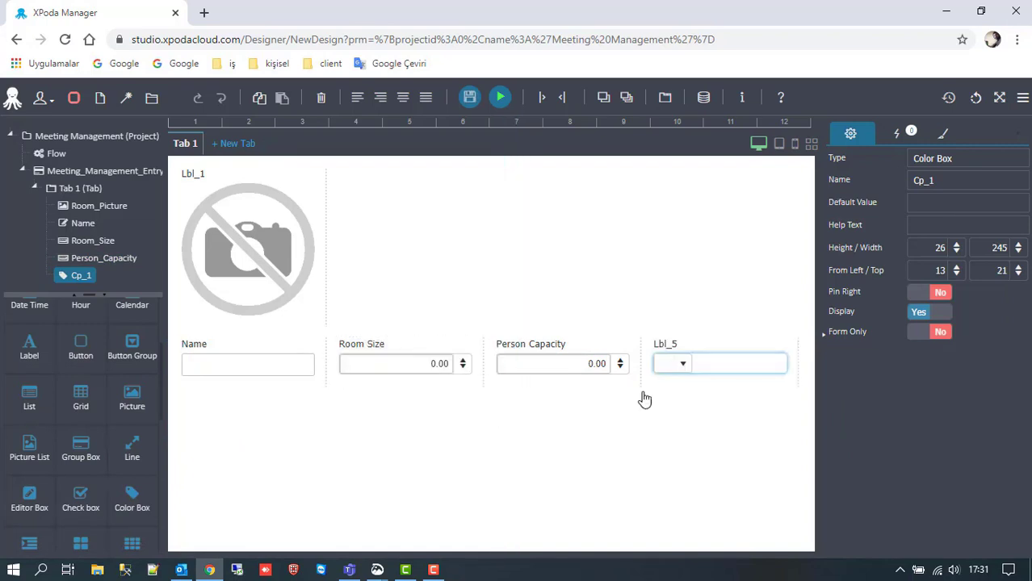
left_click(669, 346)
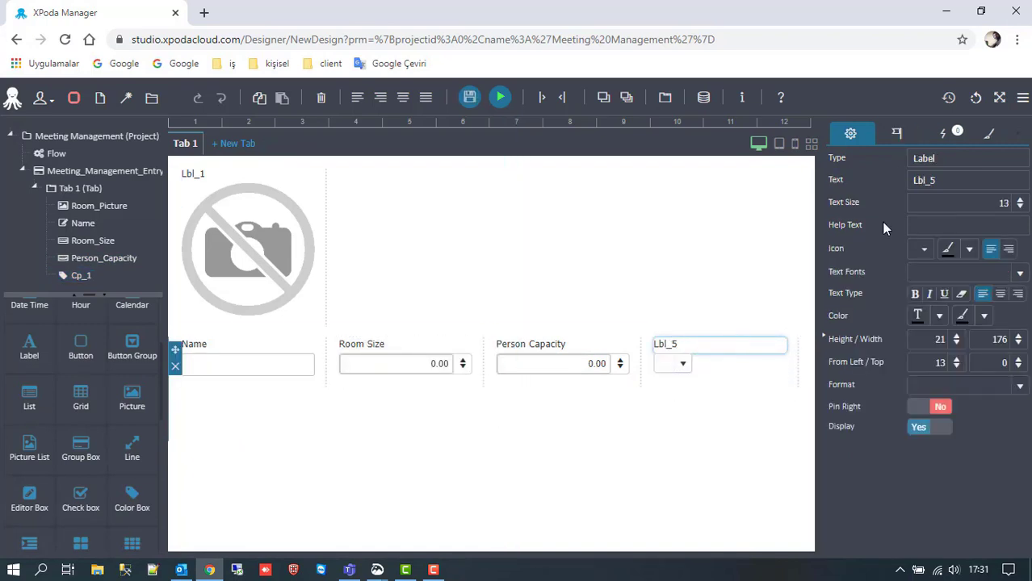
left_click(915, 182)
type("Color")
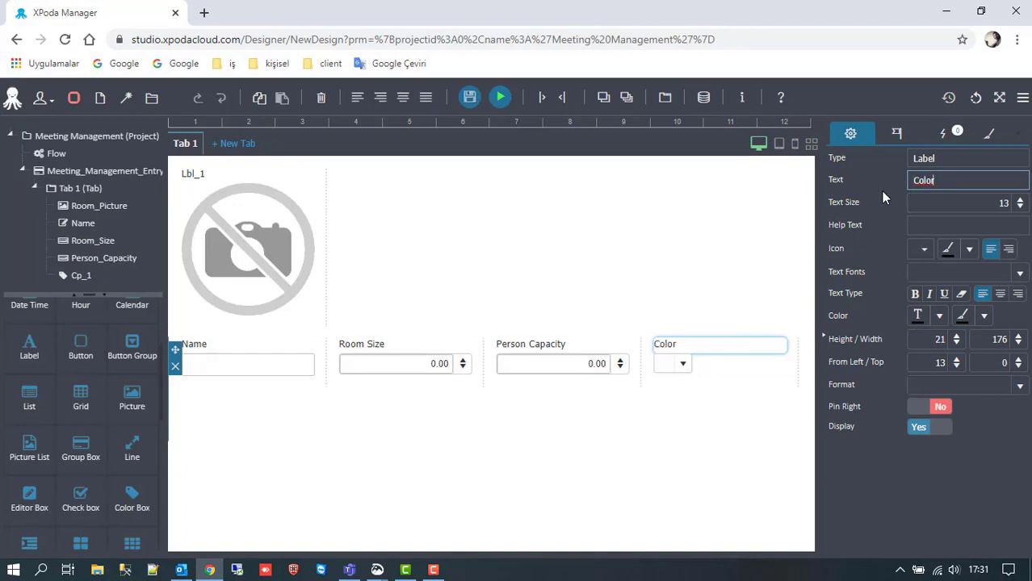
Name the color box Color and narrow its column to fit the color picker
left_click(664, 368)
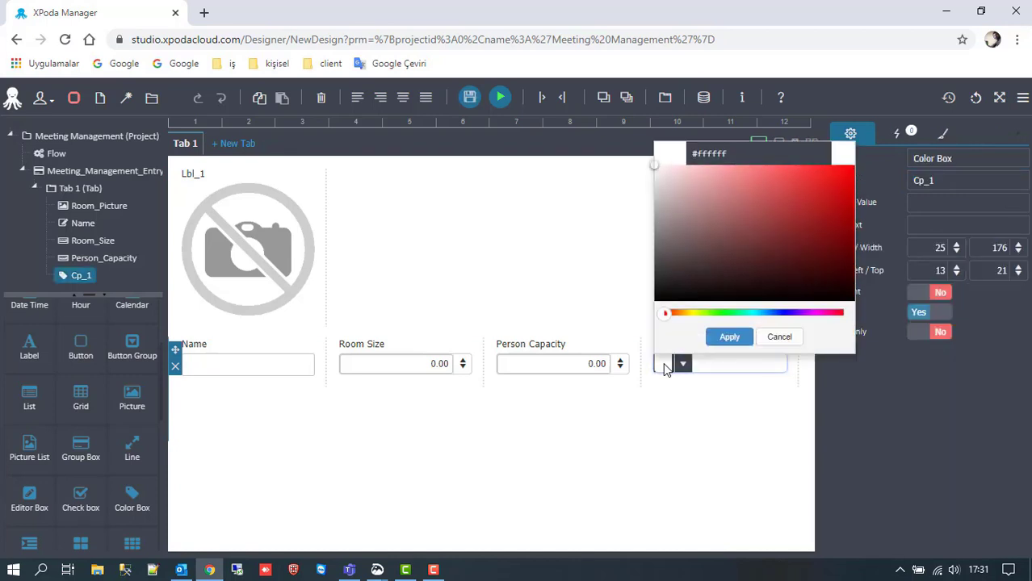
left_click(950, 183)
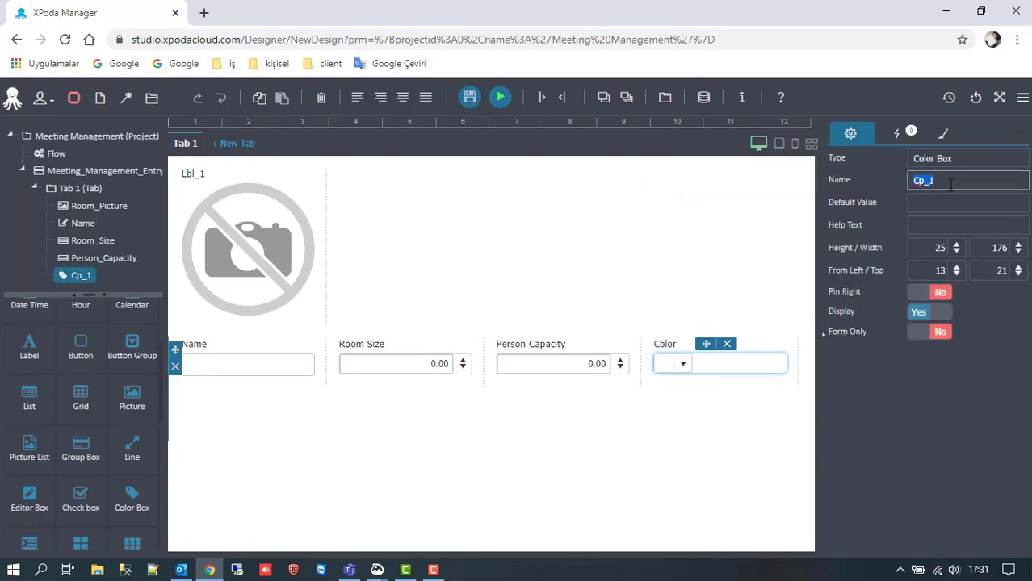
type("Color")
left_click_drag(799, 361, 724, 364)
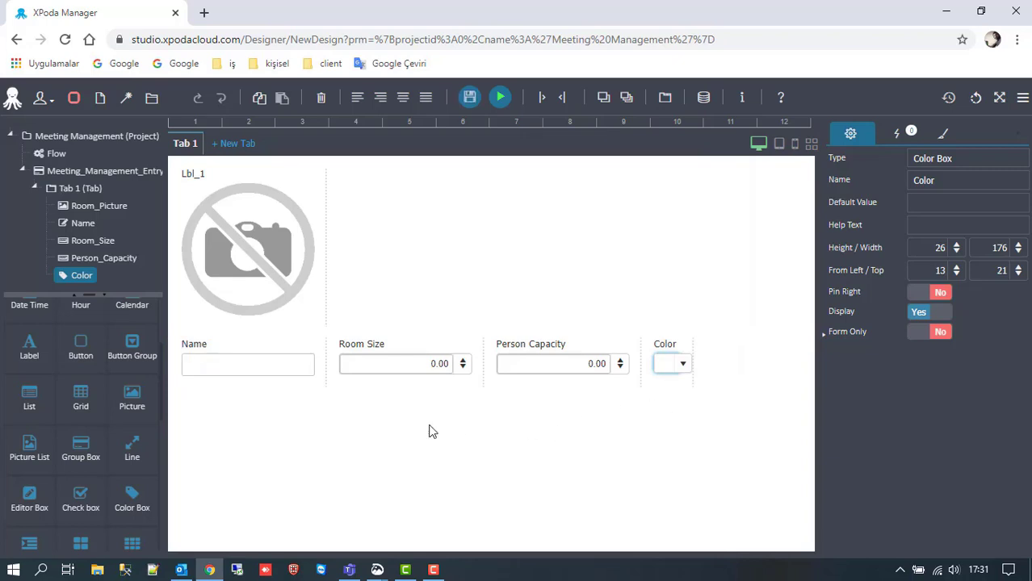
Move the Name field into the area beside the room picture and widen that container to the form's full remaining width
mouse_move(384, 341)
left_click_drag(384, 341, 488, 340)
left_click_drag(234, 409, 253, 354)
left_click_drag(175, 347, 249, 239)
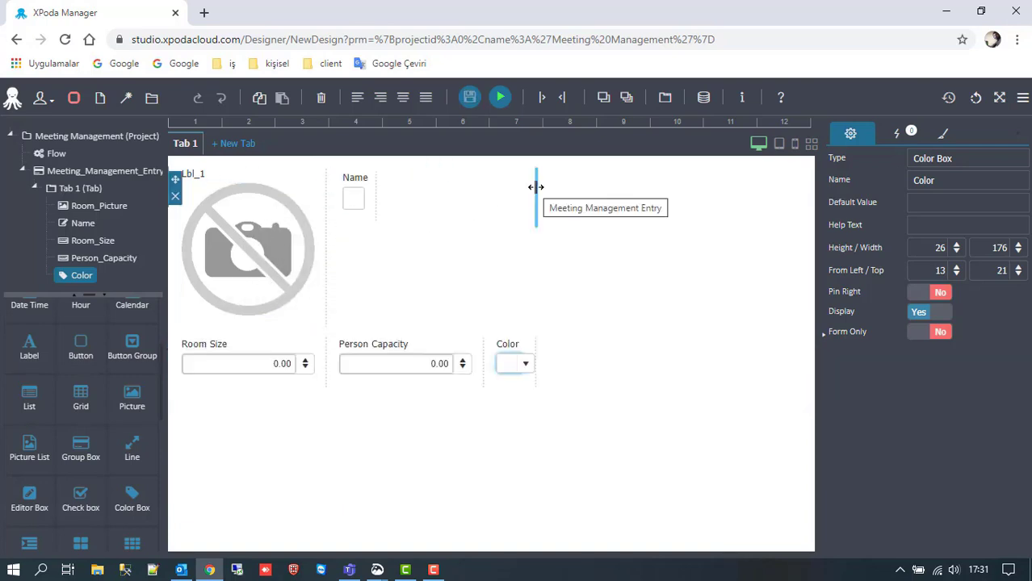
left_click_drag(535, 186, 823, 198)
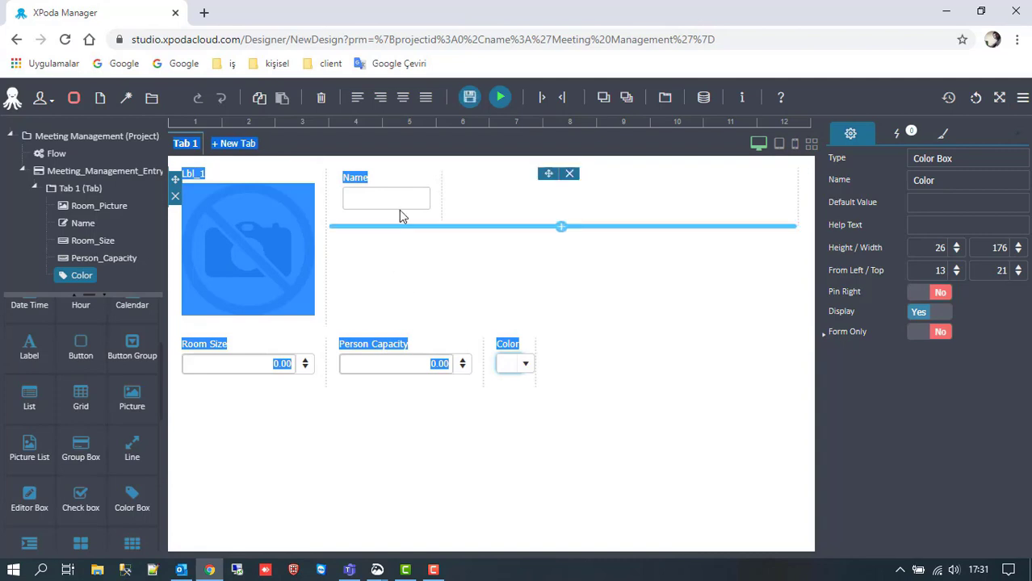
Move the Room Size, Person Capacity and Color fields into the row beside Name, and widen the Name text box
left_click(285, 364)
left_click_drag(229, 344, 477, 210)
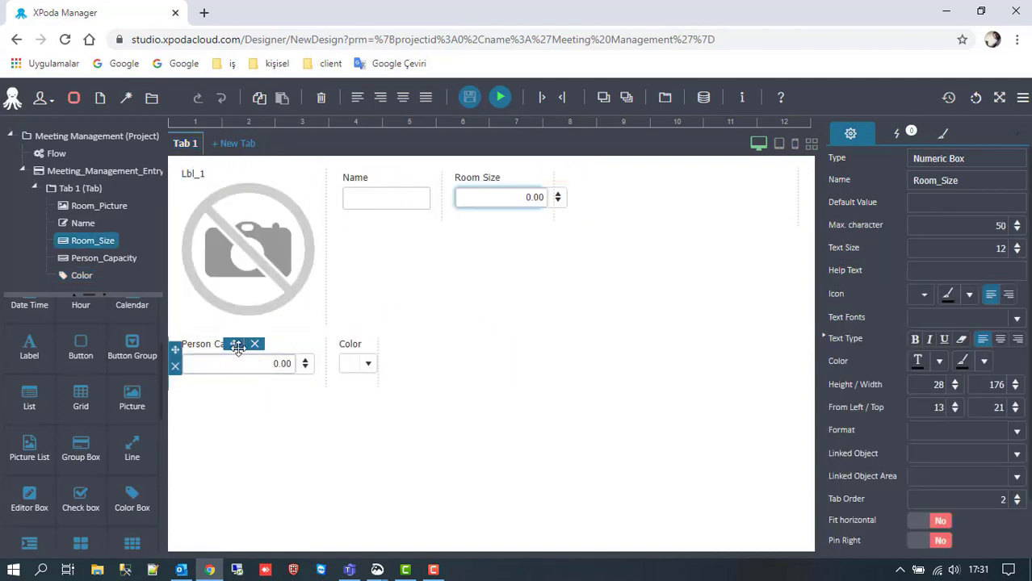
left_click_drag(229, 344, 509, 218)
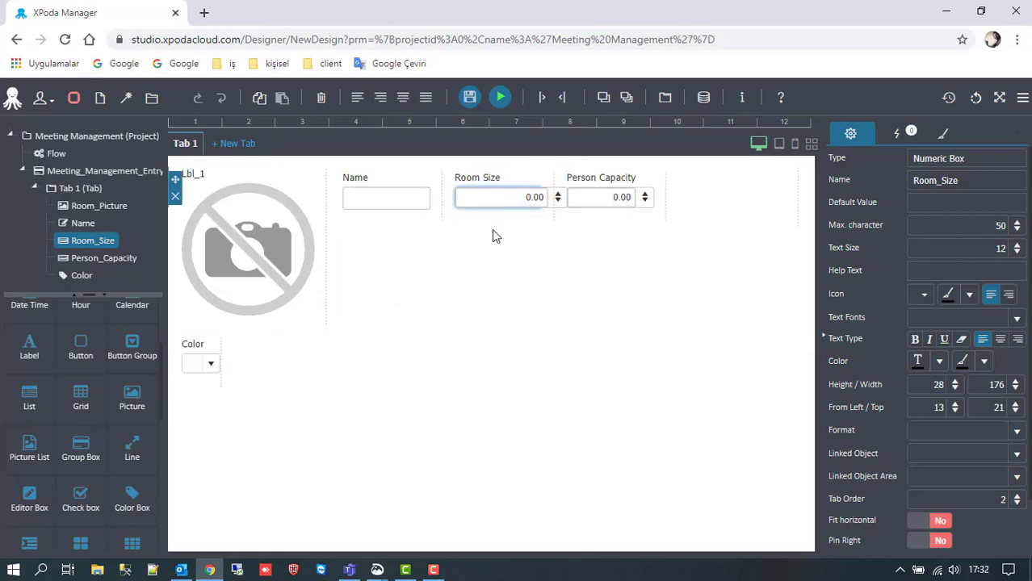
left_click_drag(175, 350, 662, 210)
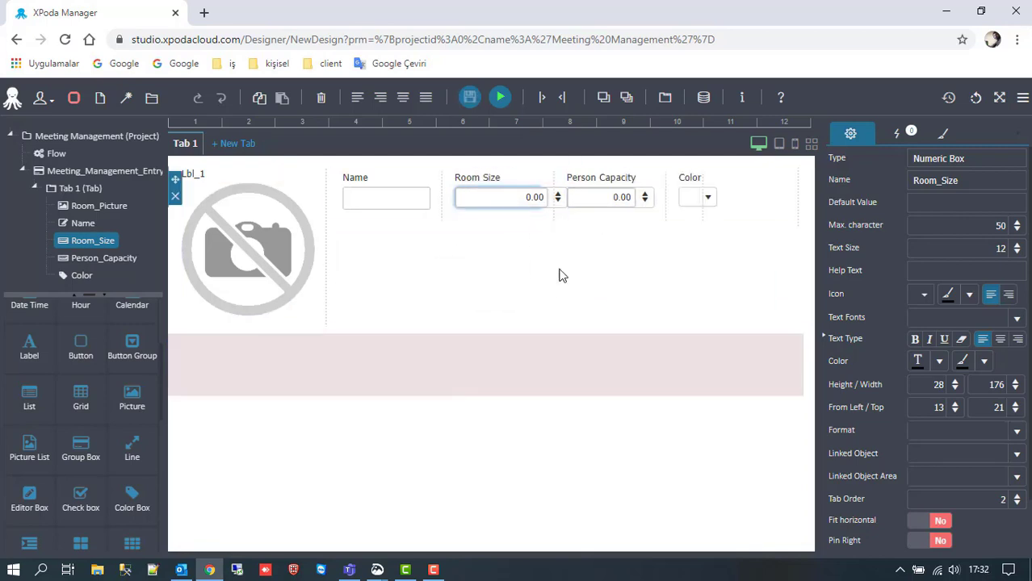
left_click_drag(431, 201, 539, 204)
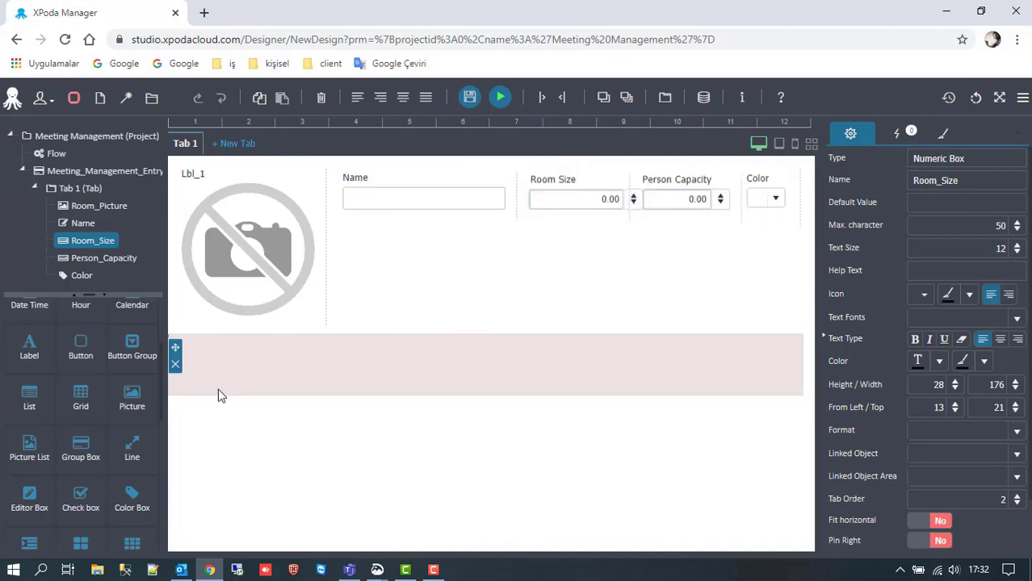
Add a check box in a row below the room picture and set its label text to Projection
left_click_drag(81, 502, 228, 362)
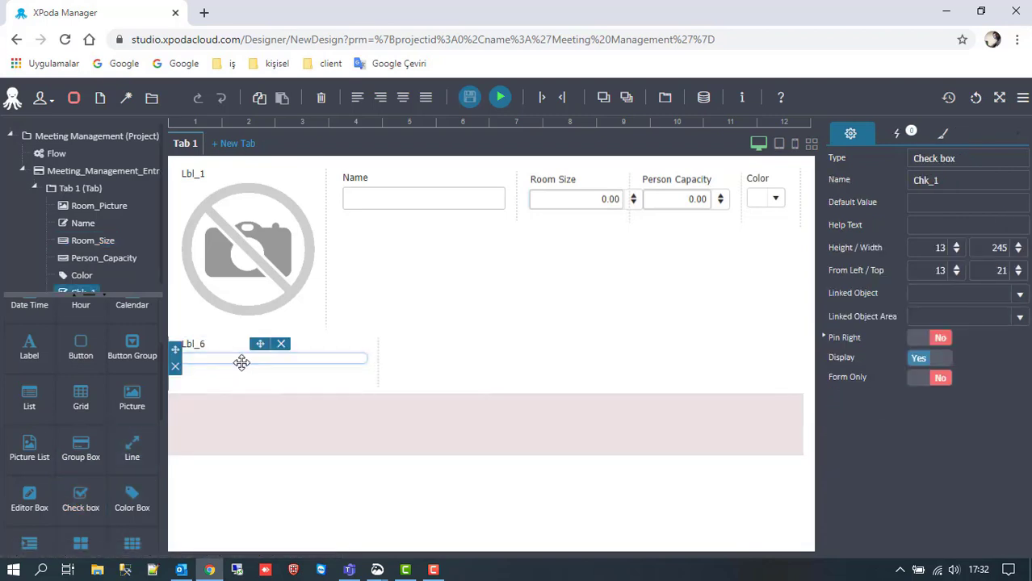
left_click(226, 346)
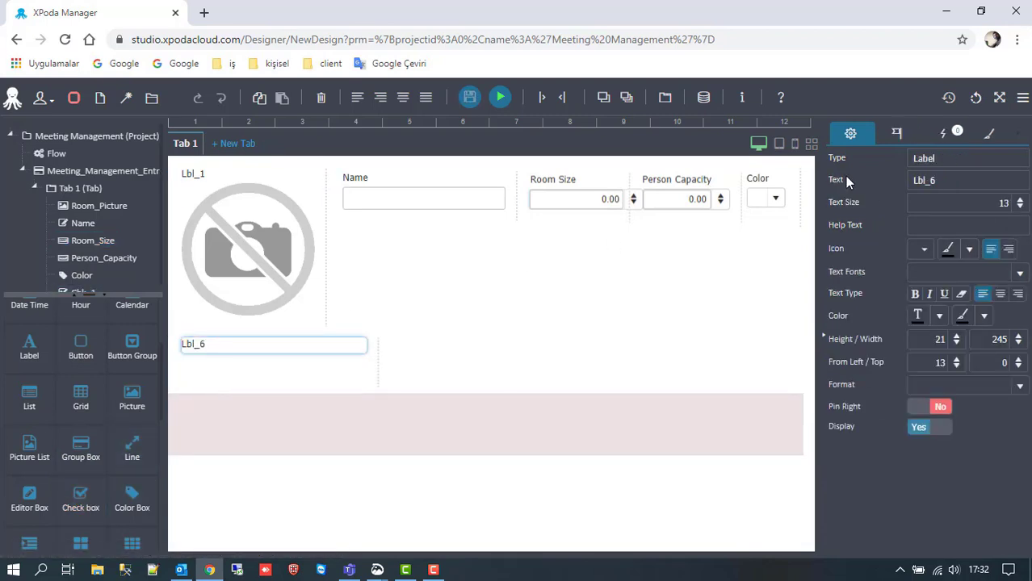
left_click_drag(939, 180, 866, 194)
type("Pr")
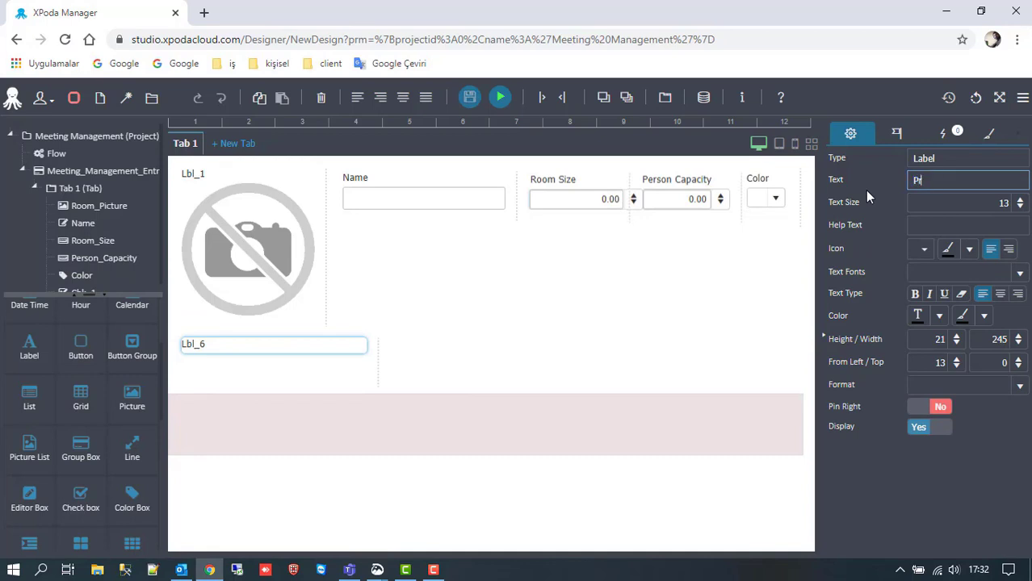
type("ojection")
Name the check box Projection, reusing its label text
key("ctrl+a")
key("ctrl+c")
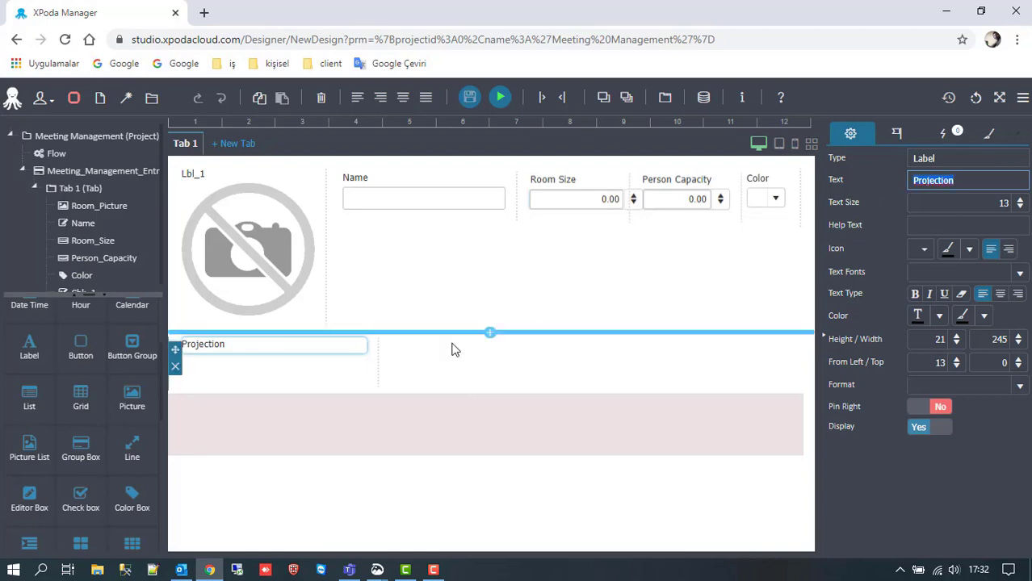
left_click(294, 357)
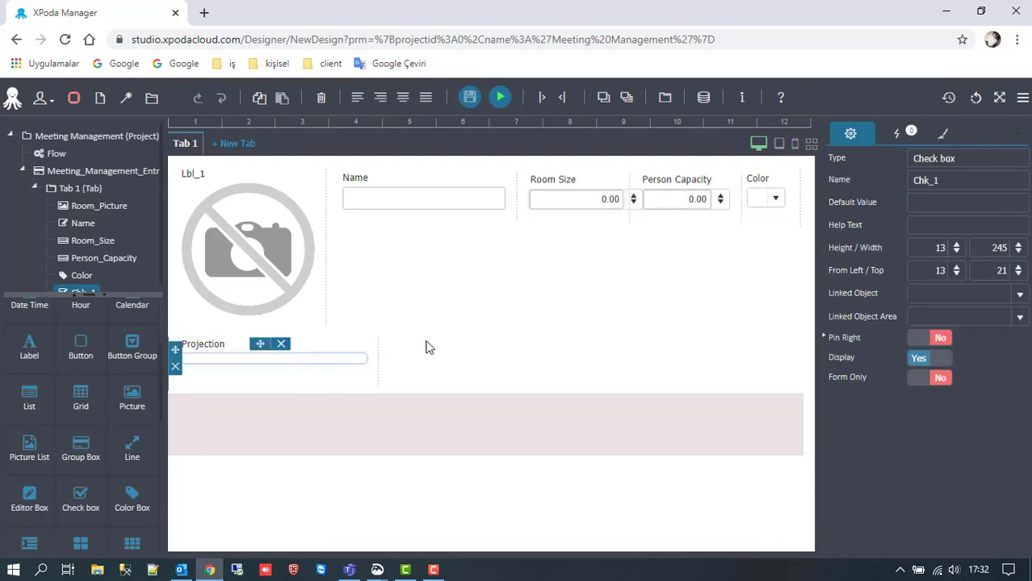
double_click(937, 180)
key("ctrl+v")
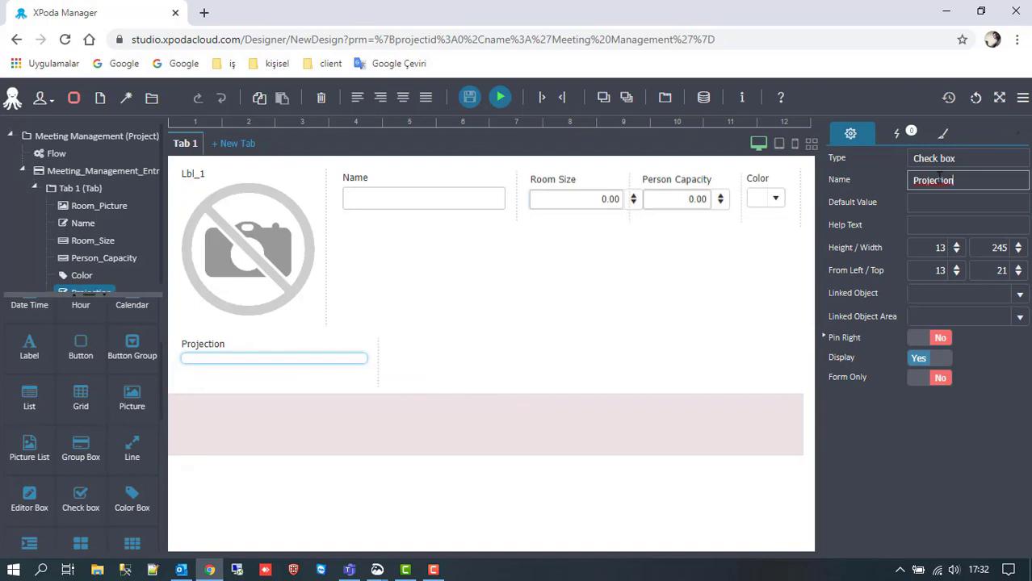
Set the Projection check box's height to 30 and narrow its column
double_click(939, 248)
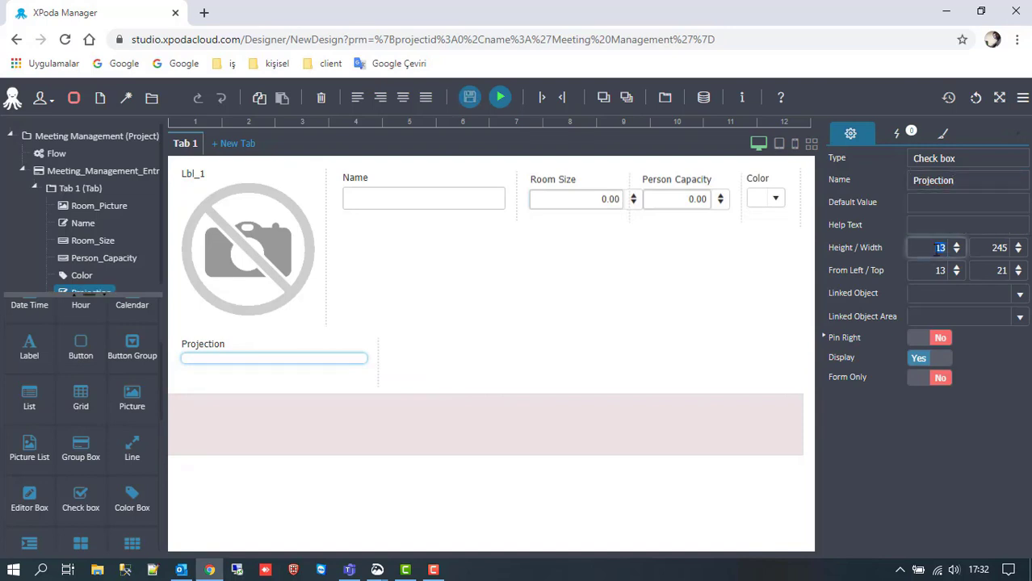
type("30")
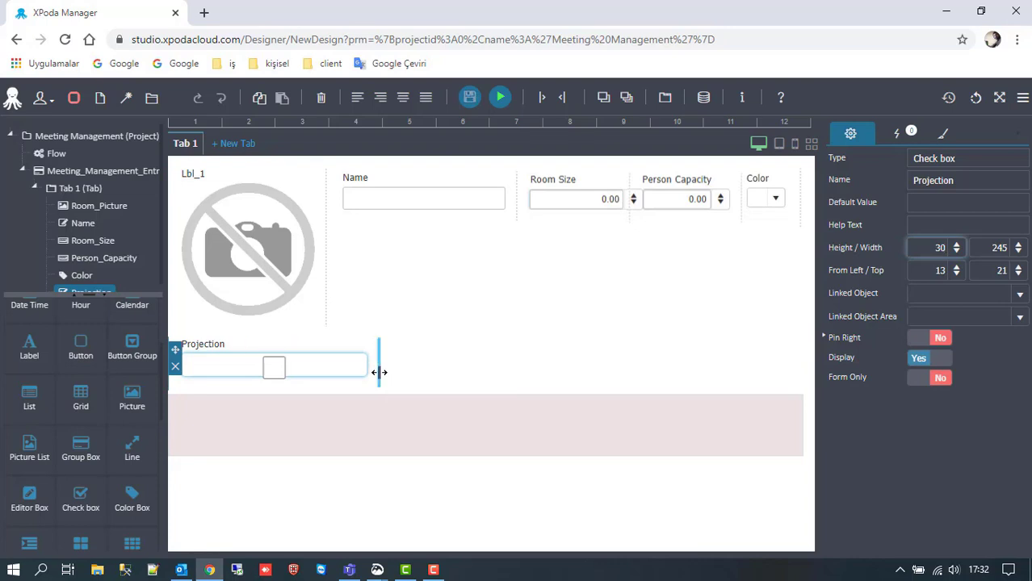
left_click_drag(376, 368, 300, 362)
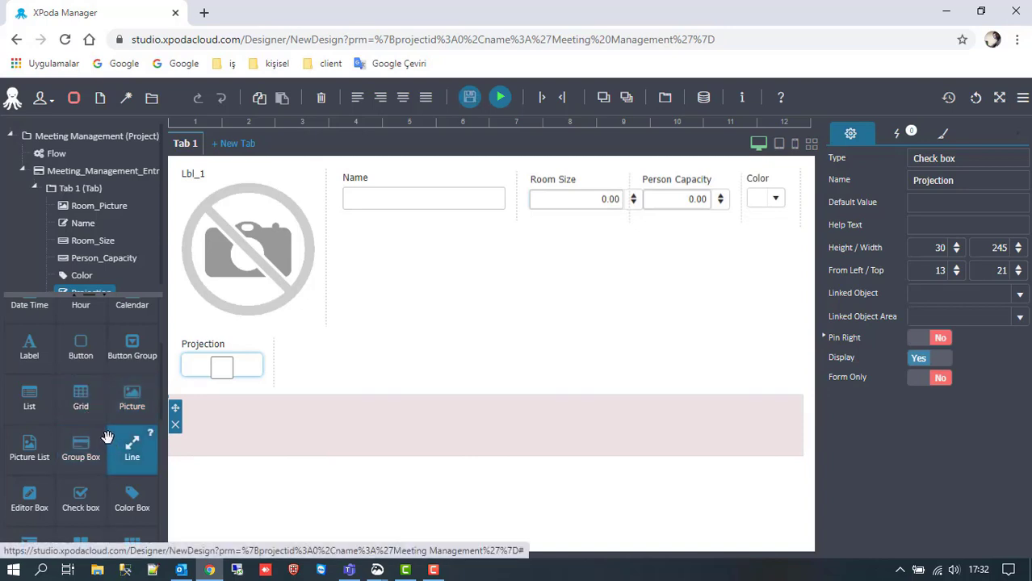
Add a check box in a new column beside Projection and set its label text to Whiteboard
left_click_drag(81, 498, 218, 368)
left_click(310, 346)
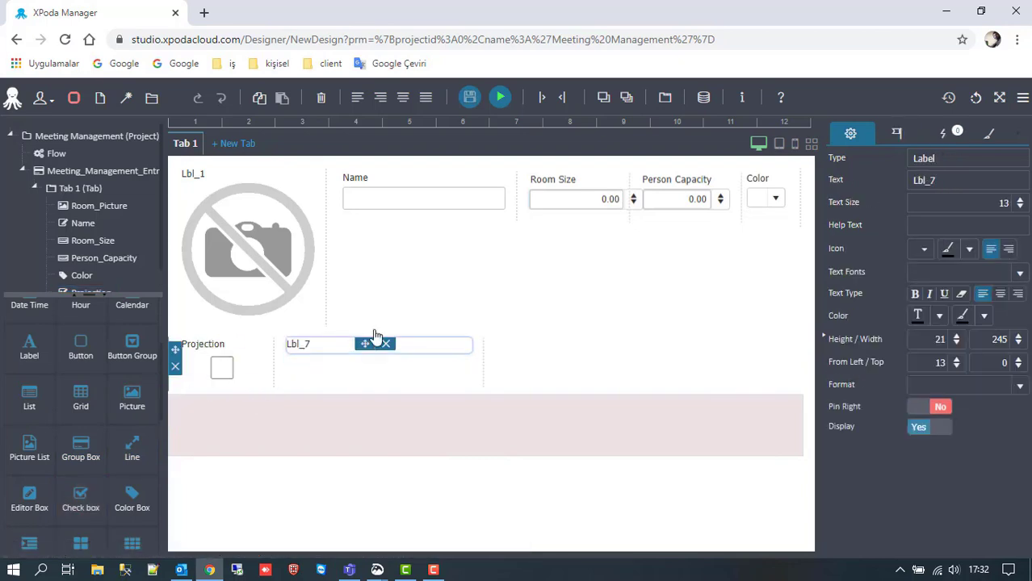
left_click(913, 184)
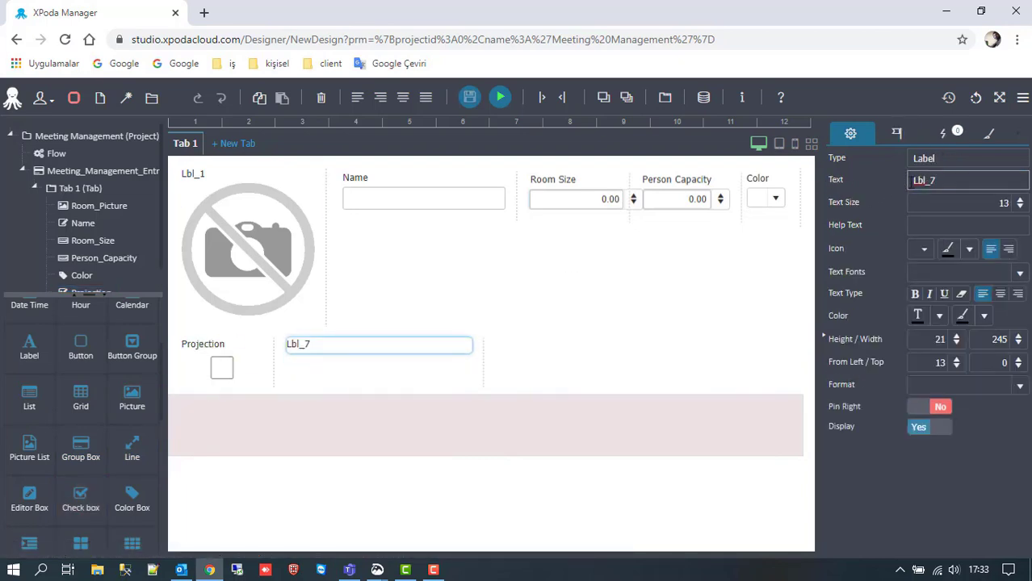
double_click(916, 183)
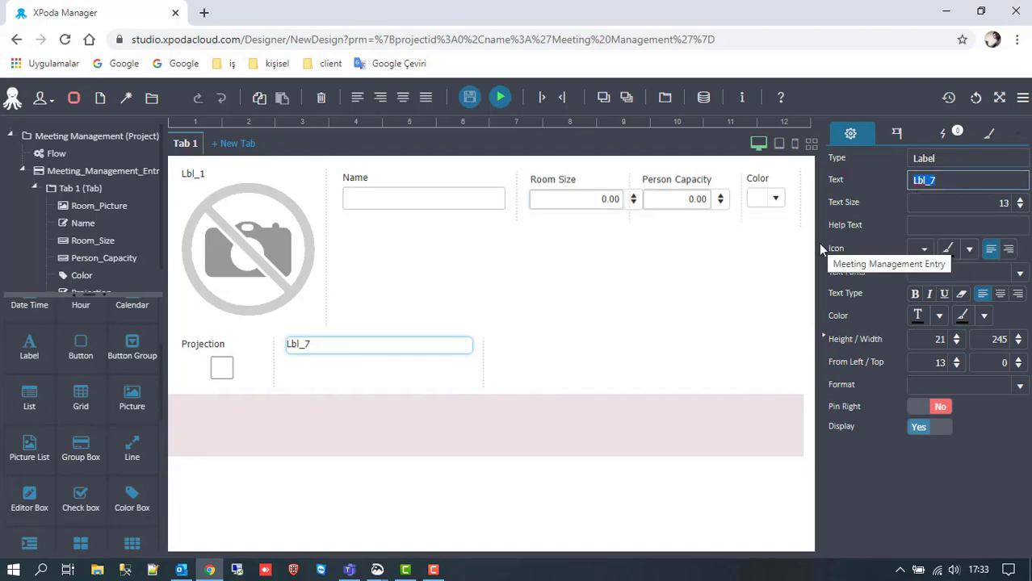
type("Whiteboa")
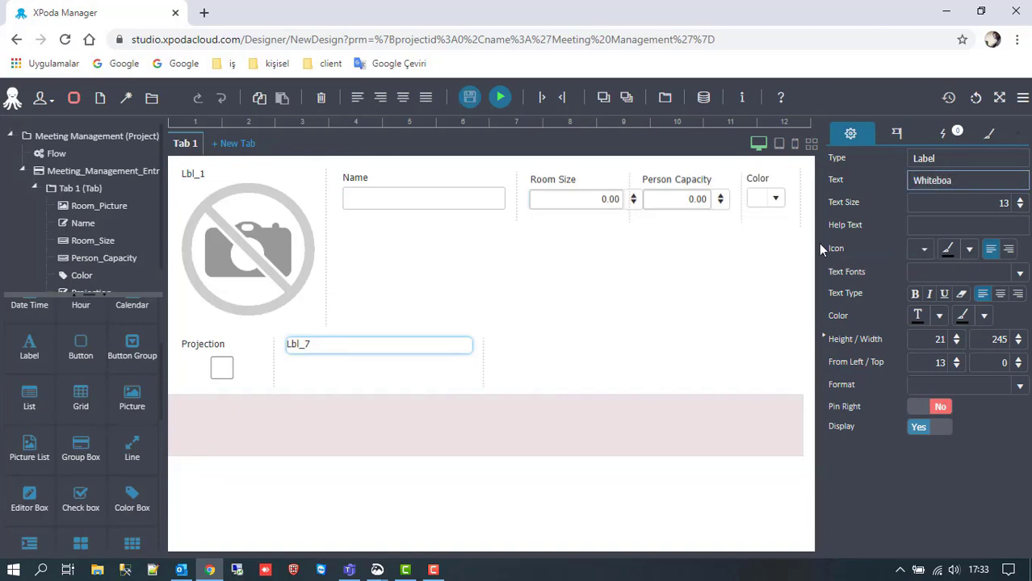
type("rd")
Name the check box under the Whiteboard label Whiteboard, reusing the label text
key("ctrl+a")
key("ctrl+c")
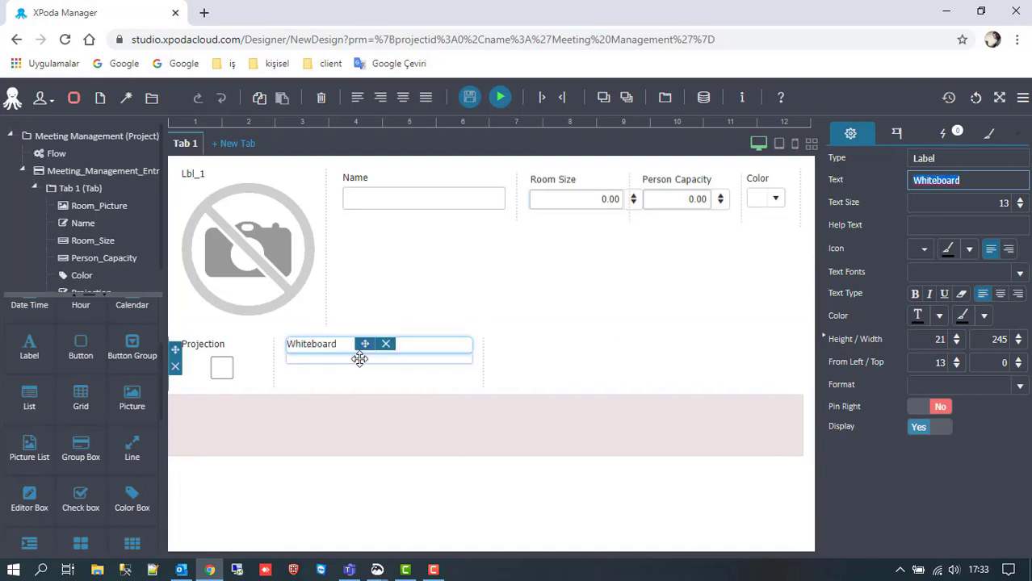
left_click(359, 359)
double_click(935, 182)
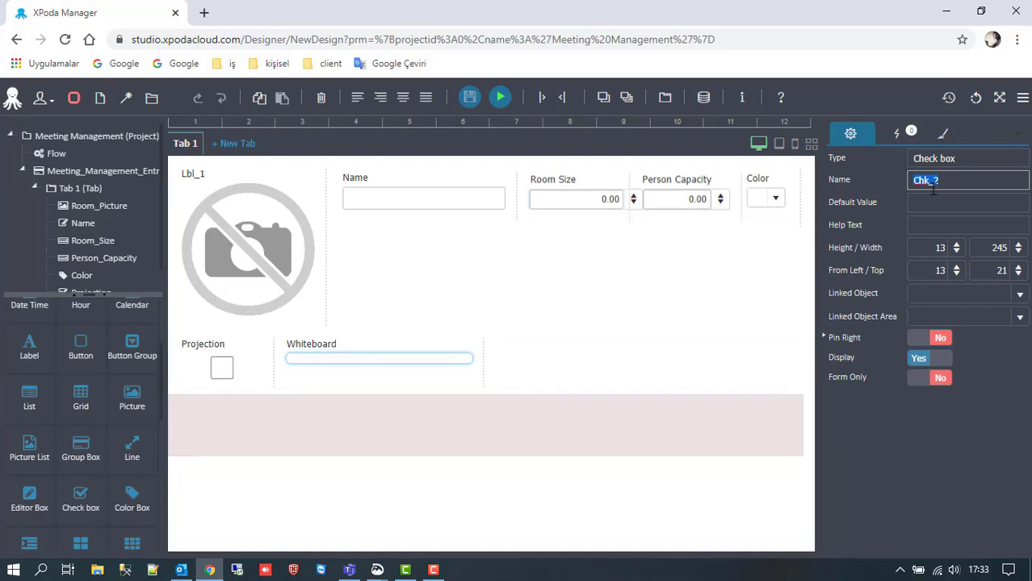
key("ctrl+v")
Set the Whiteboard check box's height to 30 and narrow its column to match Projection's
double_click(941, 248)
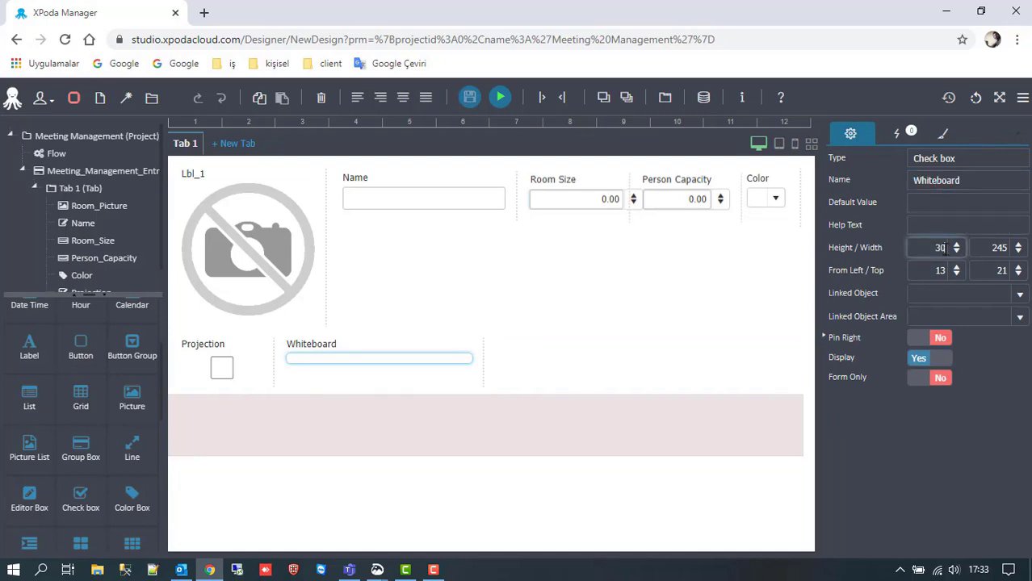
key("Return")
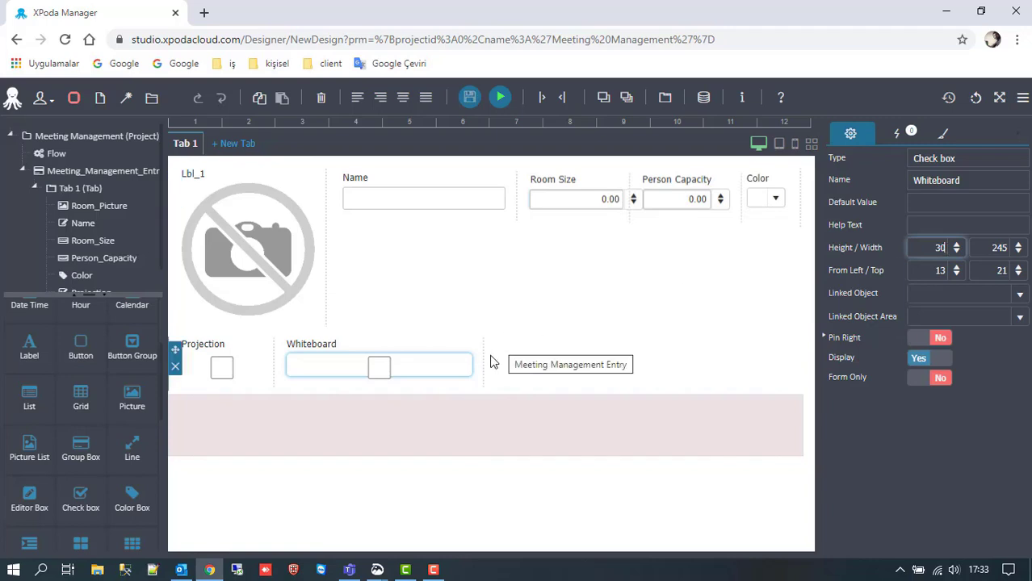
left_click_drag(477, 368, 419, 373)
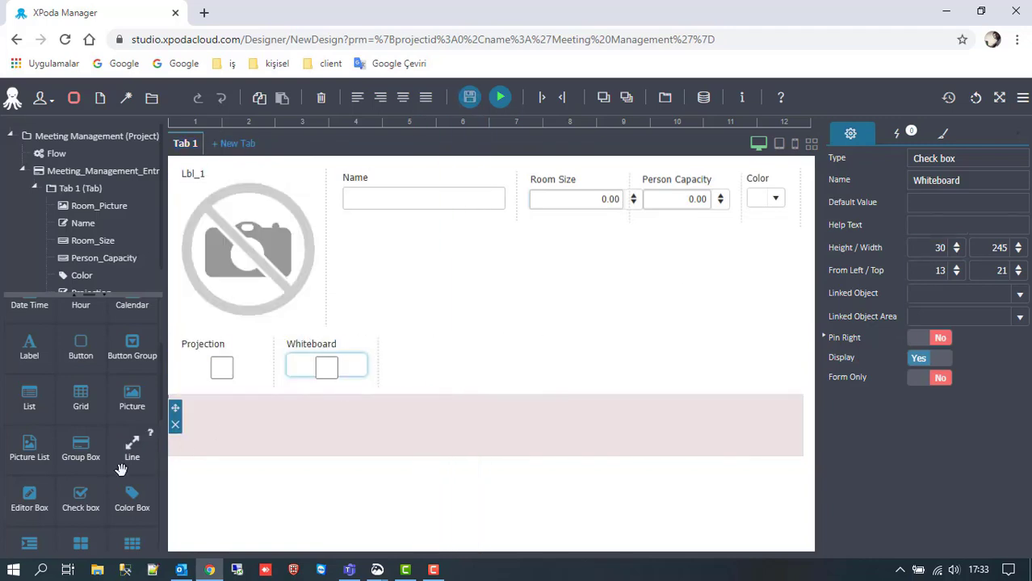
Add a check box in a new column beside Whiteboard and set its label text to Air Conditioning
left_click_drag(83, 494, 383, 363)
left_click(436, 349)
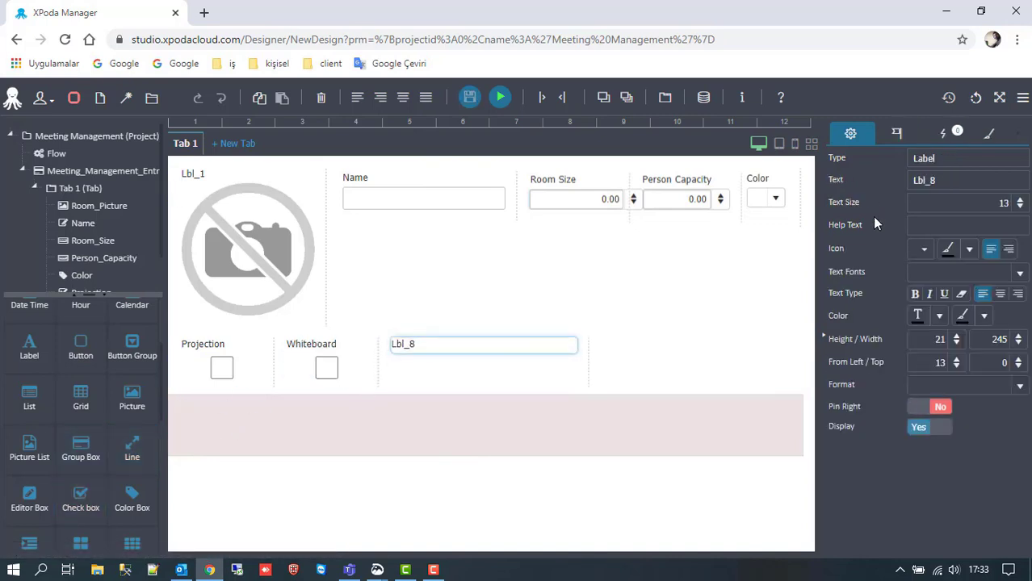
left_click(929, 184)
type("A")
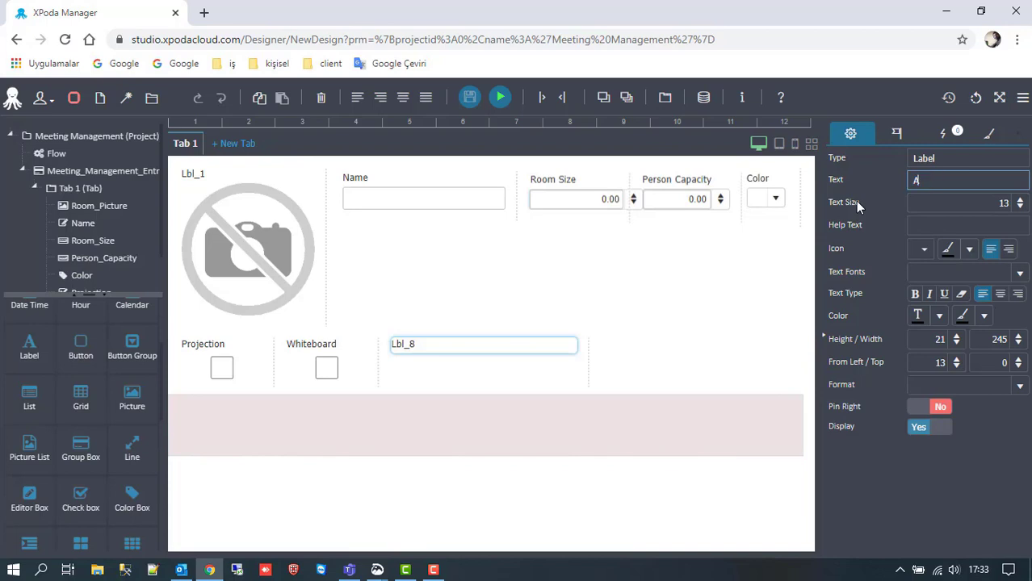
type("ir Conditioning")
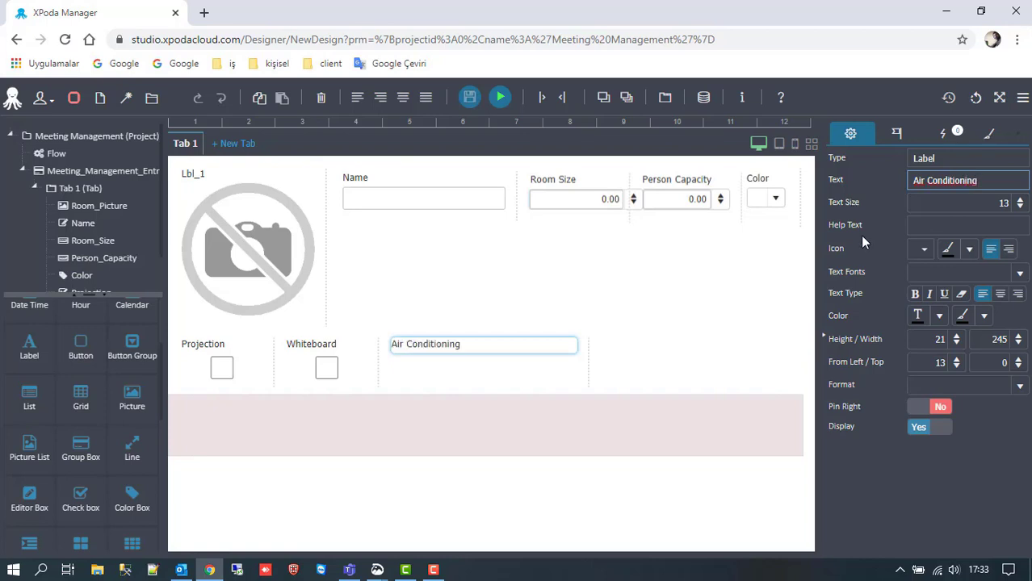
Name the check box under the Air Conditioning label by reusing its label text
key("ctrl+a")
key("ctrl+c")
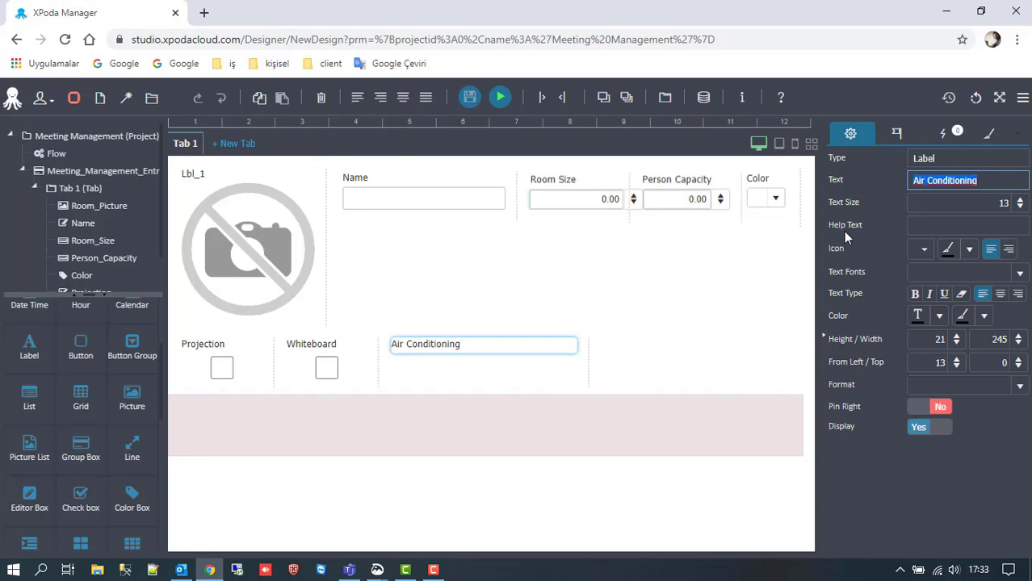
left_click(497, 362)
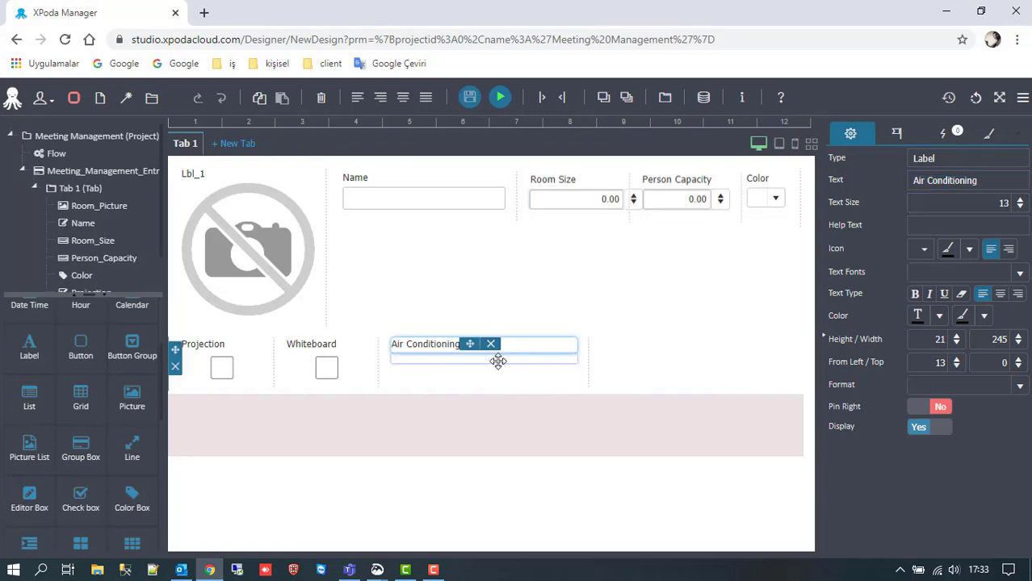
double_click(969, 180)
key("ctrl+v")
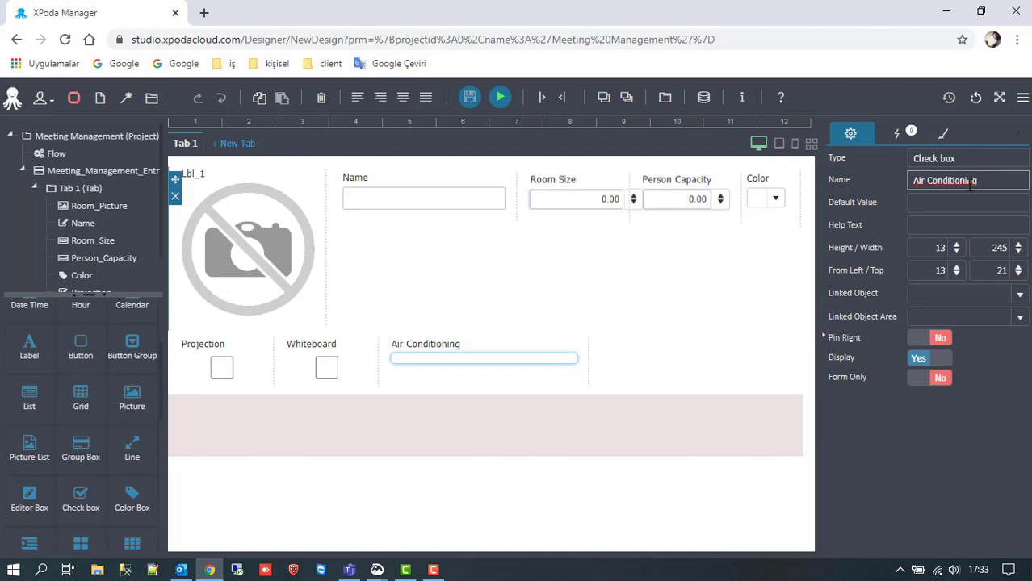
Set the Air Conditioning check box's height to 30 and narrow its column to match Whiteboard's
double_click(940, 248)
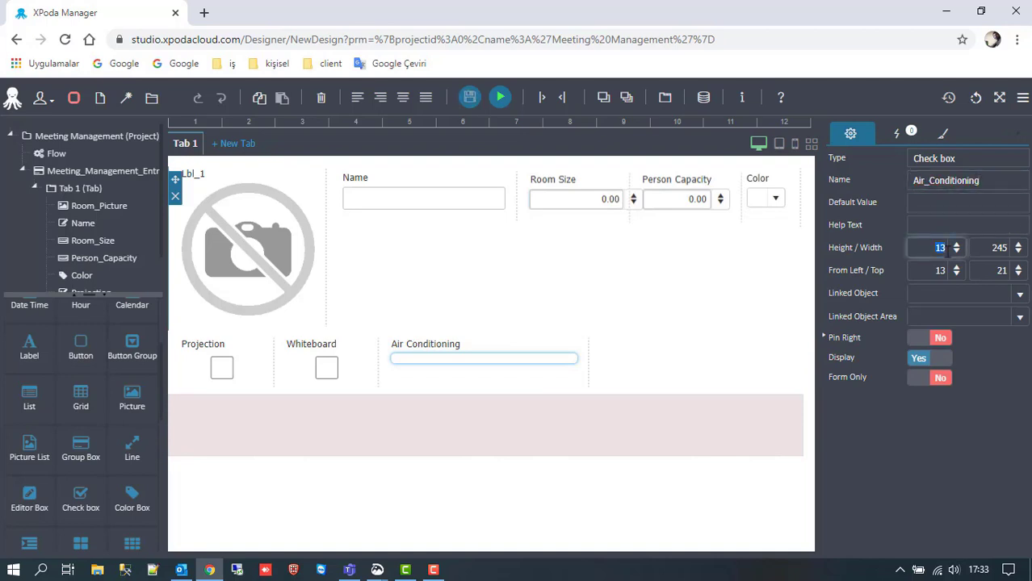
type("30")
key("Return")
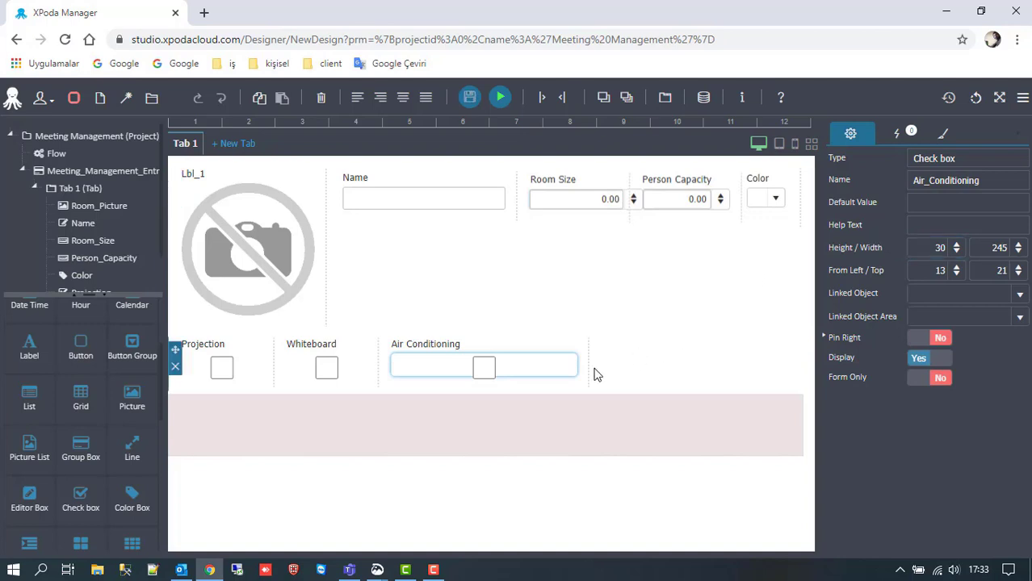
left_click_drag(588, 368, 490, 386)
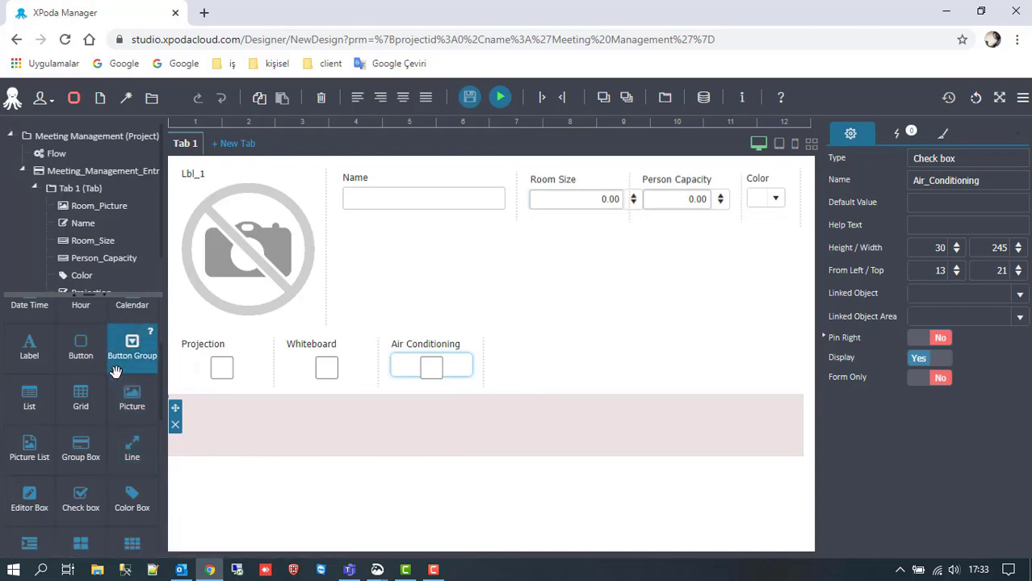
Add a check box in a new column beside Air Conditioning and set its label text to Coffee Break
left_click_drag(80, 493, 533, 376)
left_click(536, 347)
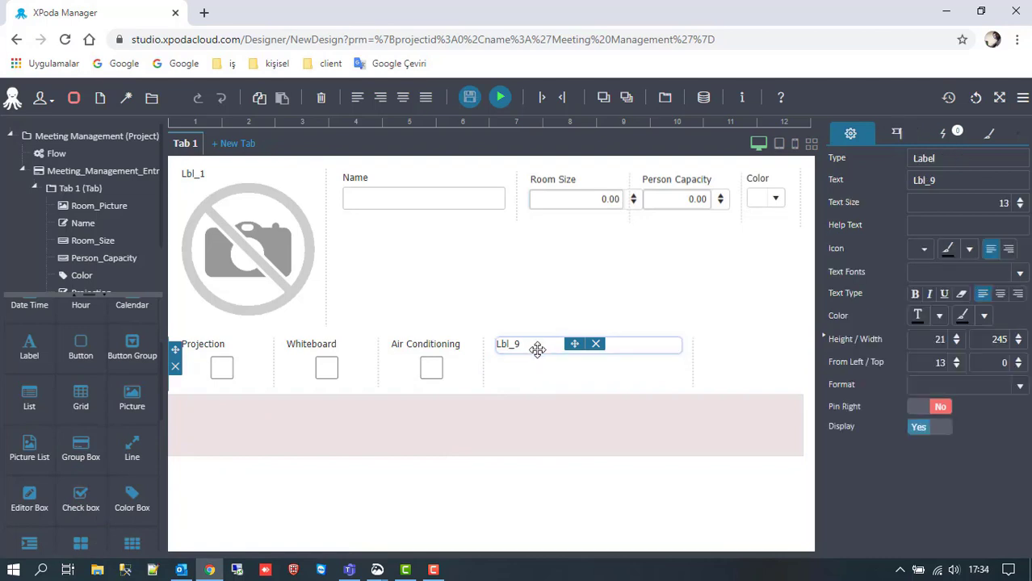
left_click(953, 180)
left_click_drag(953, 179, 915, 184)
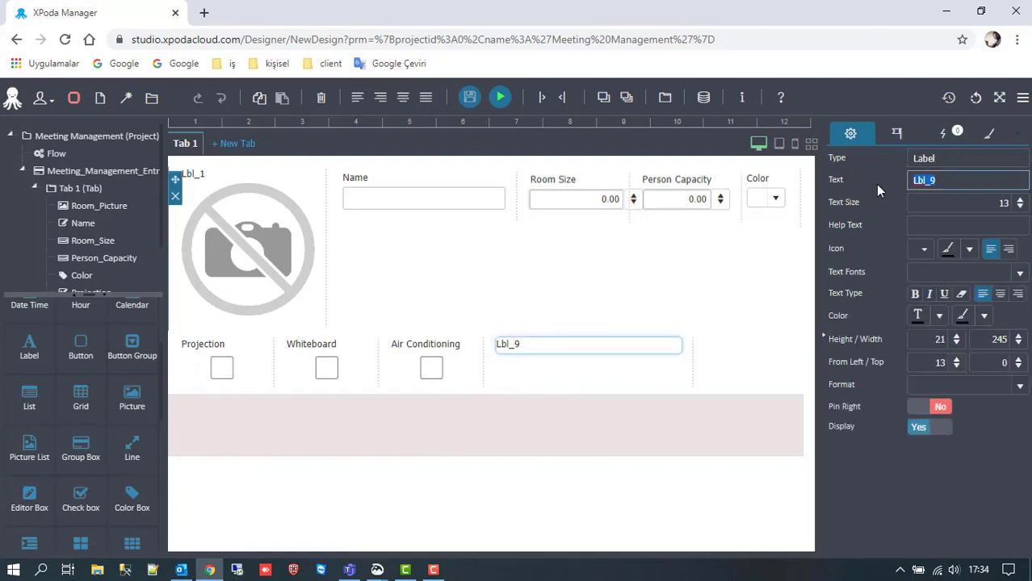
type("Coff")
type("ee C")
key("BackSpace")
key("BackSpace")
type("Break")
Name the check box under the Coffee Break label Coffee_Break and resize it to height 30 in a narrower column
key("ctrl+a")
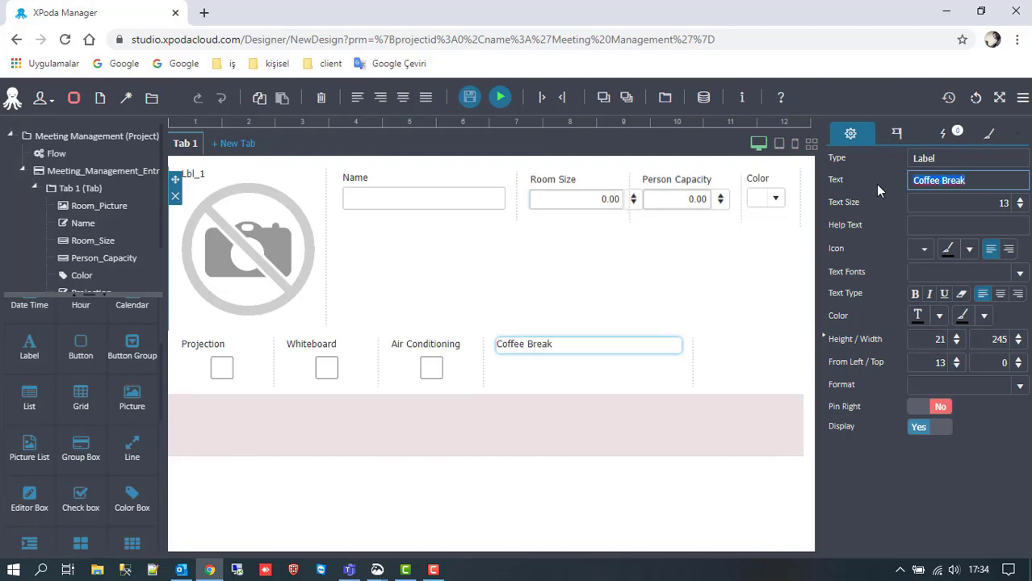
left_click(555, 359)
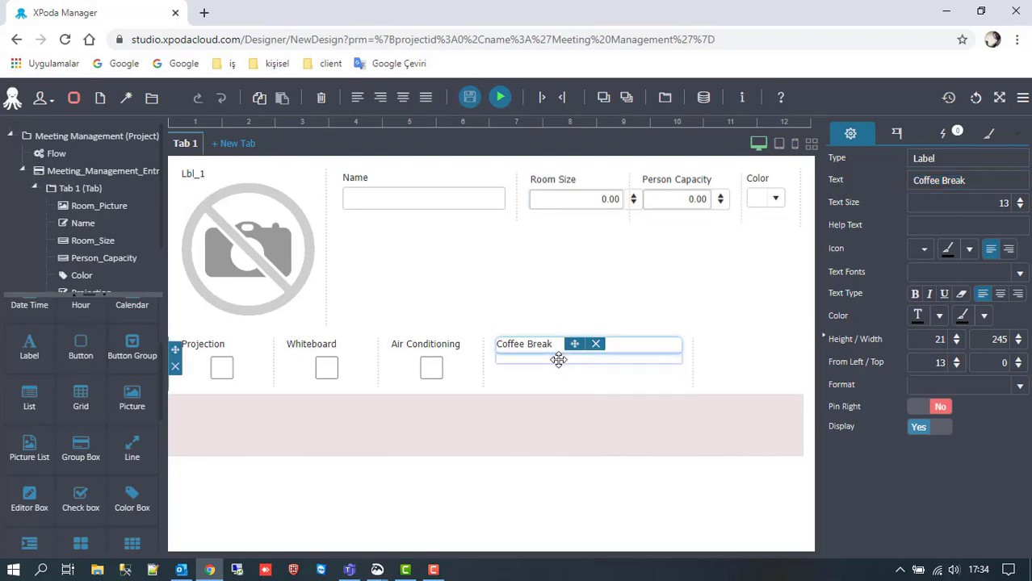
double_click(935, 181)
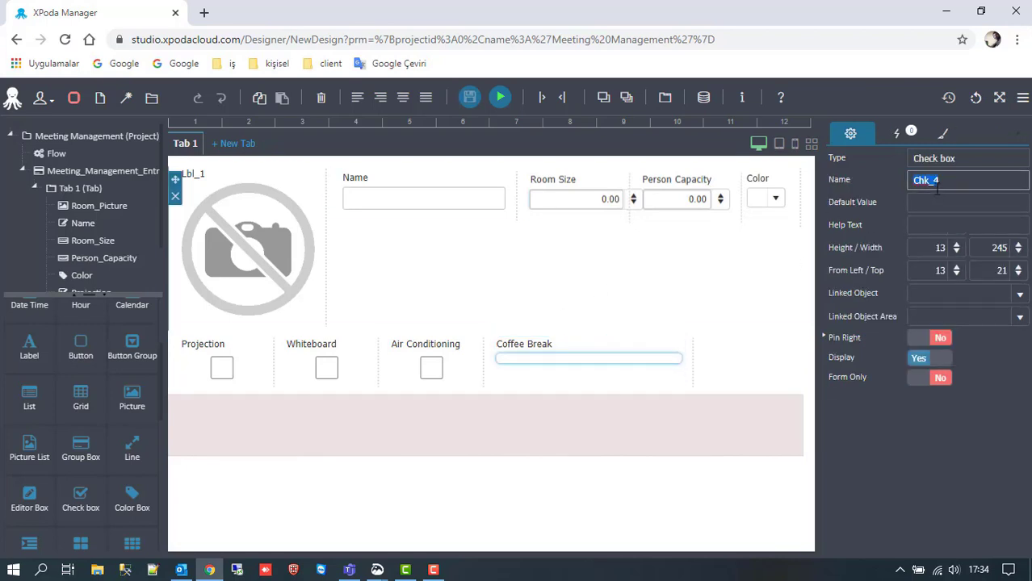
type("Coffee_Break")
double_click(945, 251)
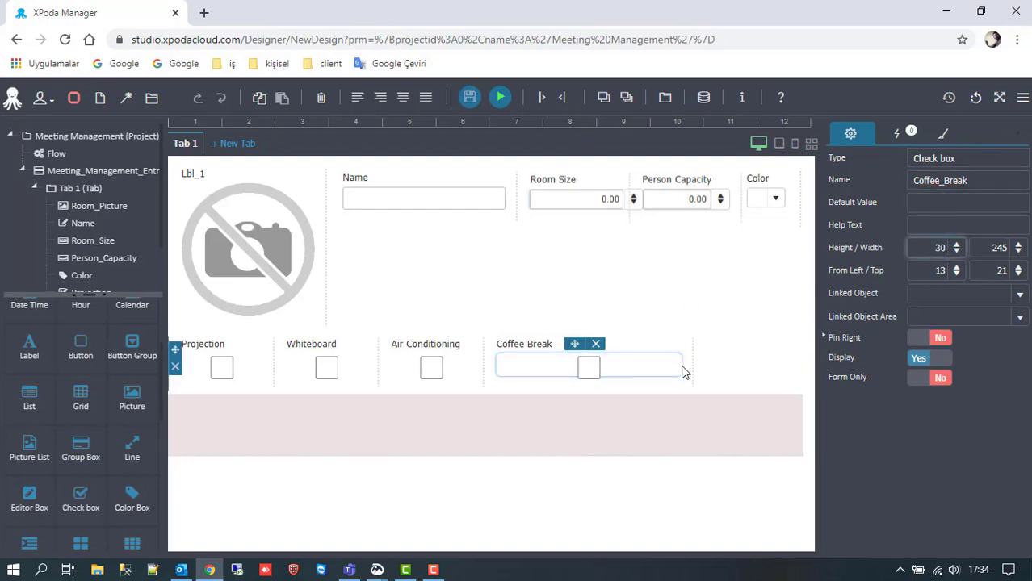
left_click_drag(685, 367, 628, 365)
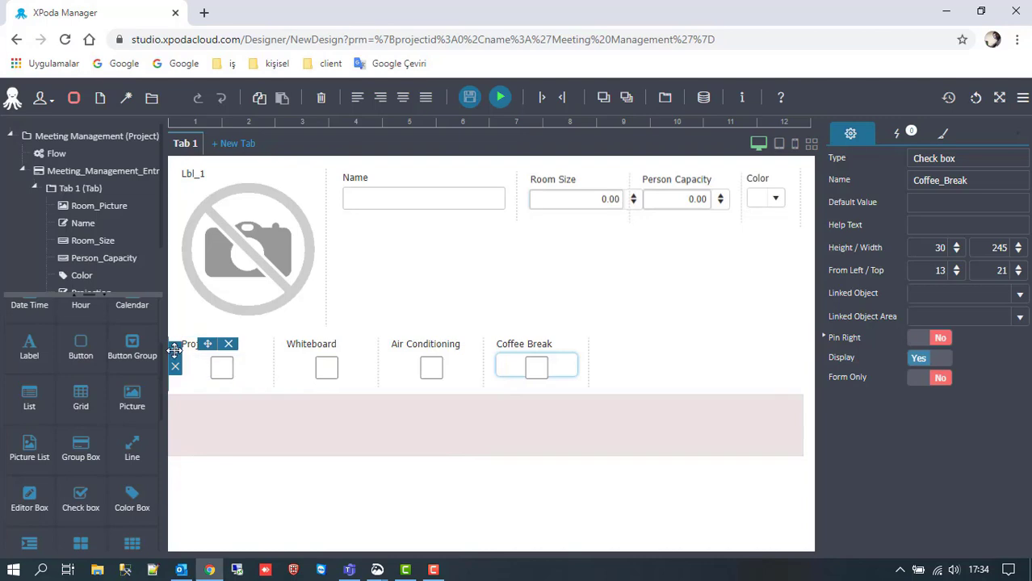
Move the row of four check boxes below the Name field at full width and center their label texts
left_click_drag(207, 344, 286, 281)
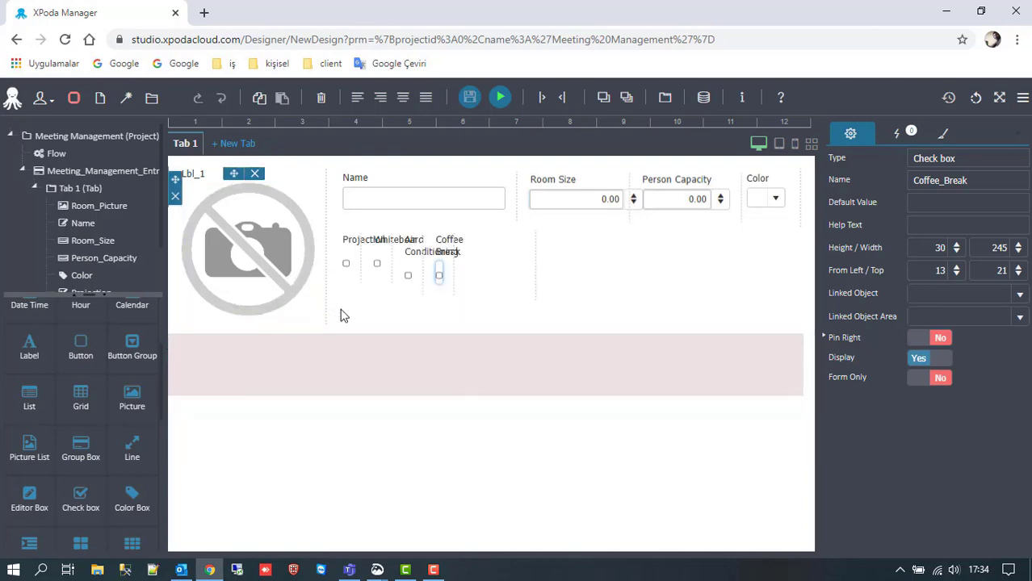
left_click_drag(537, 260, 717, 261)
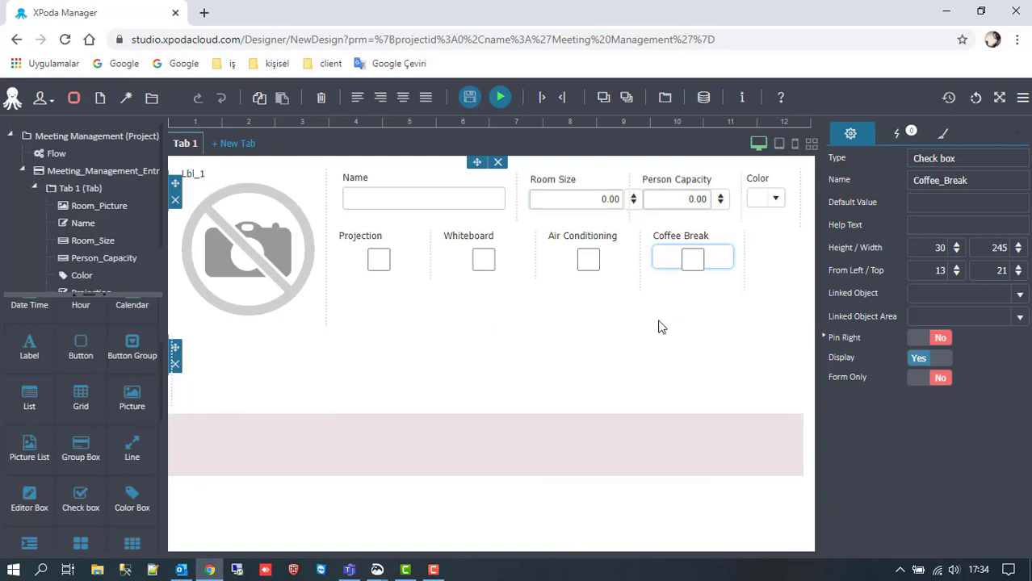
left_click(408, 239)
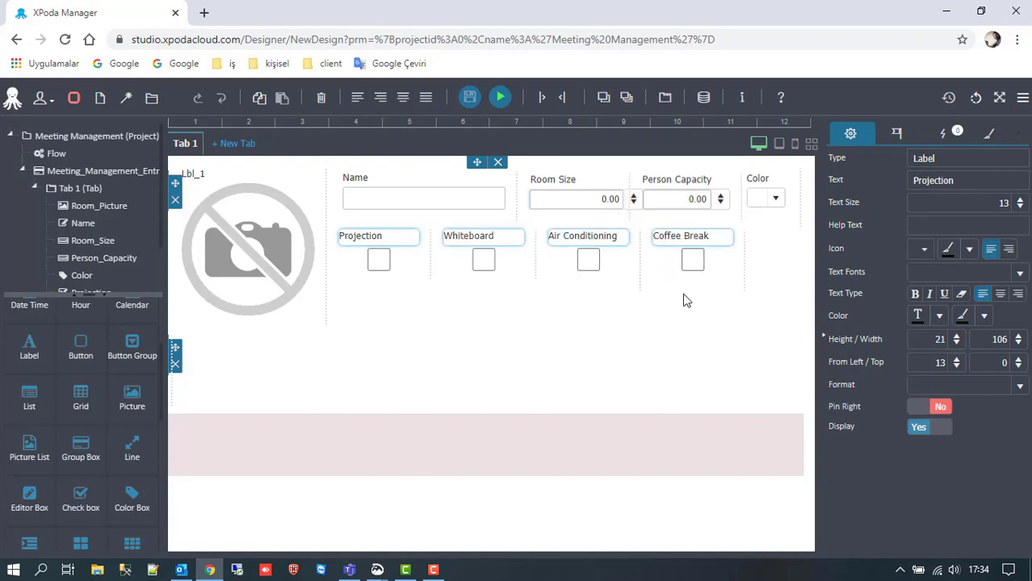
left_click(1002, 295)
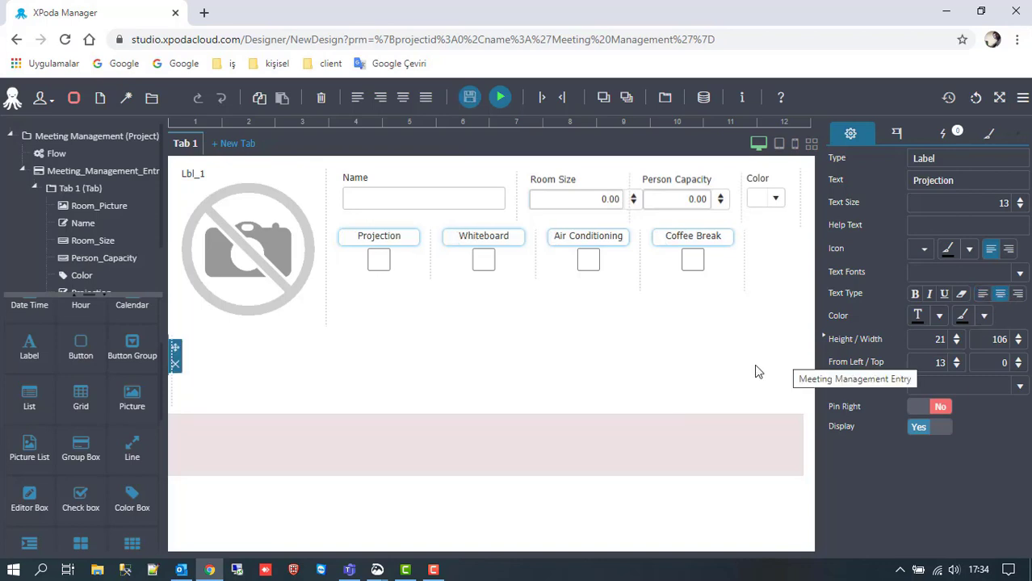
Delete the empty shaded container at the end of the form together with its contents
left_click(175, 445)
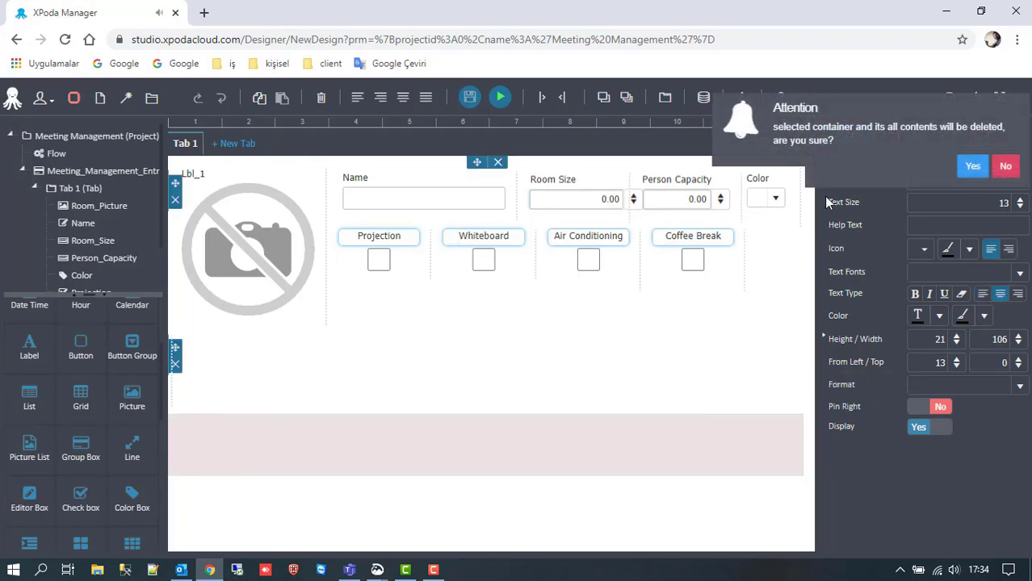
left_click(974, 167)
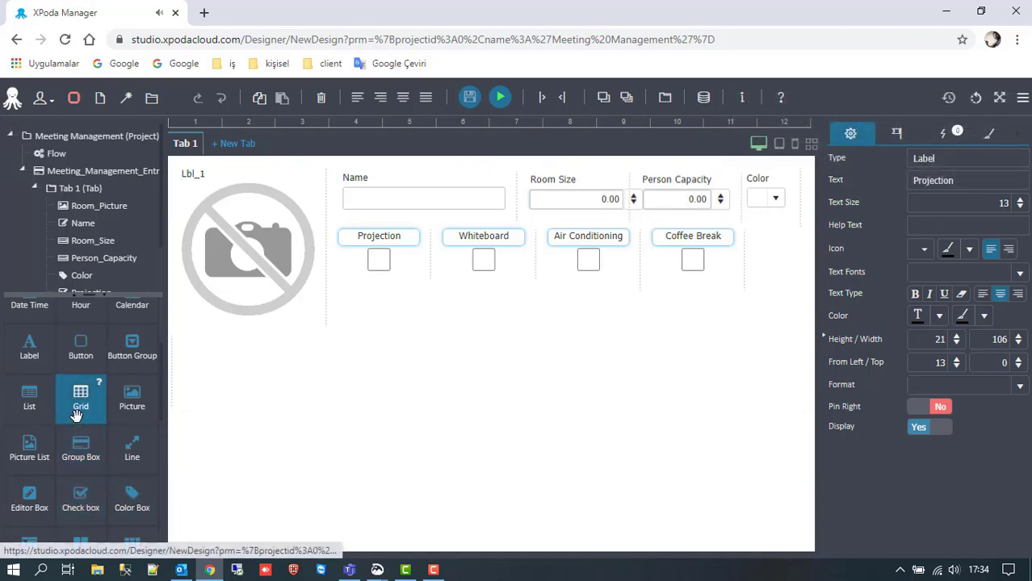
left_click_drag(29, 395, 253, 457)
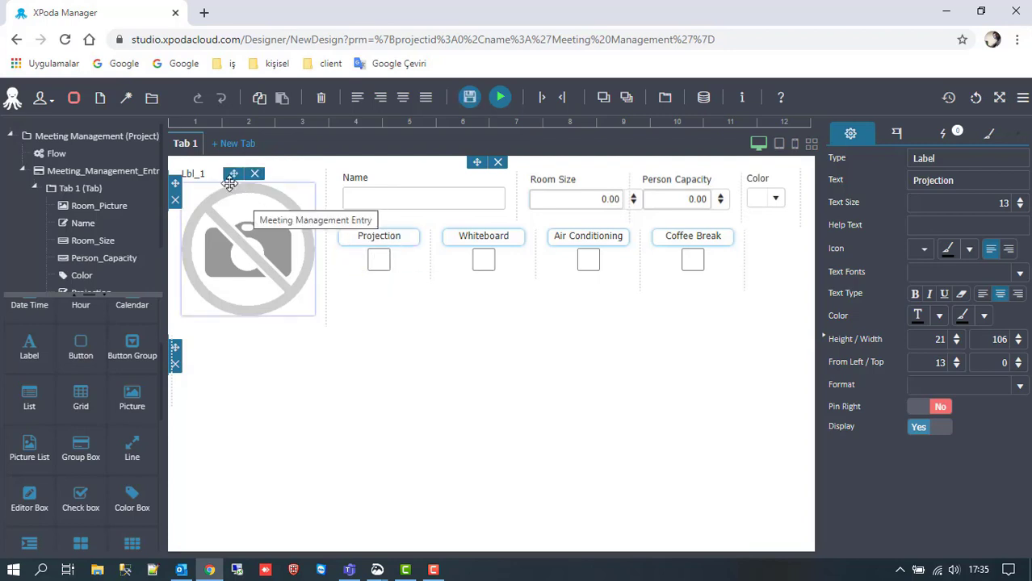
Clear the text of the Lbl_1 label above the room picture
left_click(204, 173)
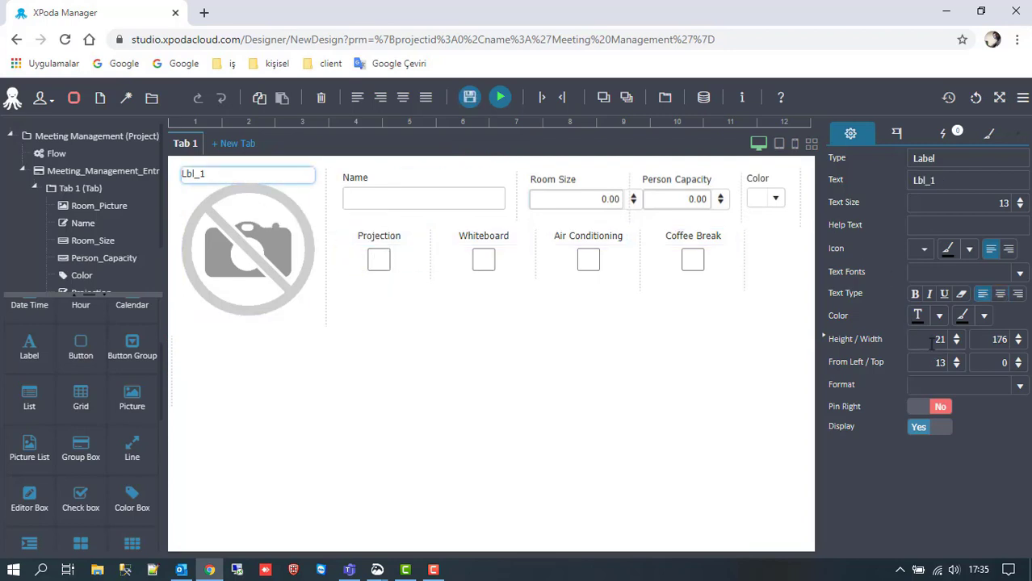
double_click(949, 183)
key("BackSpace")
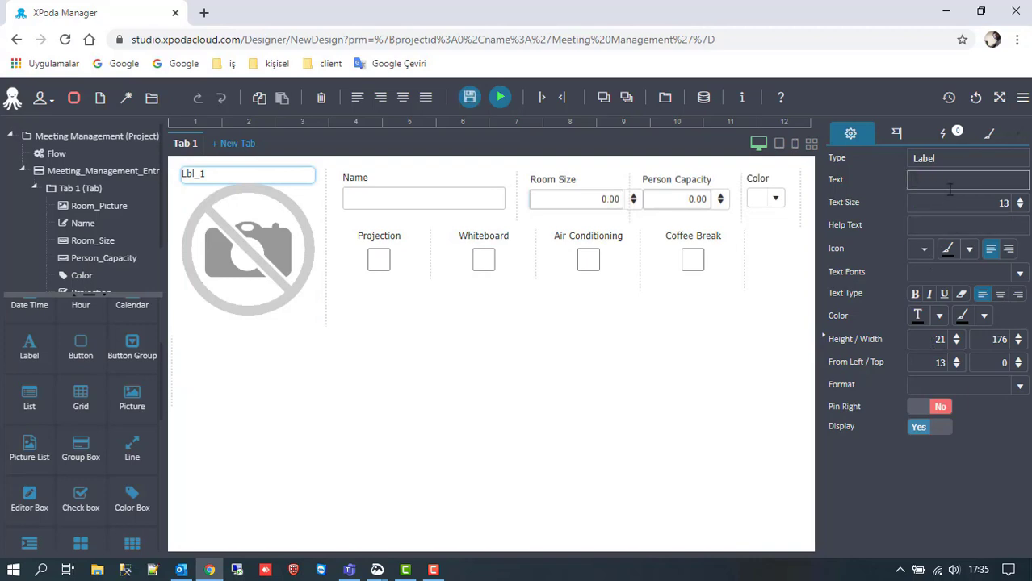
left_click(946, 340)
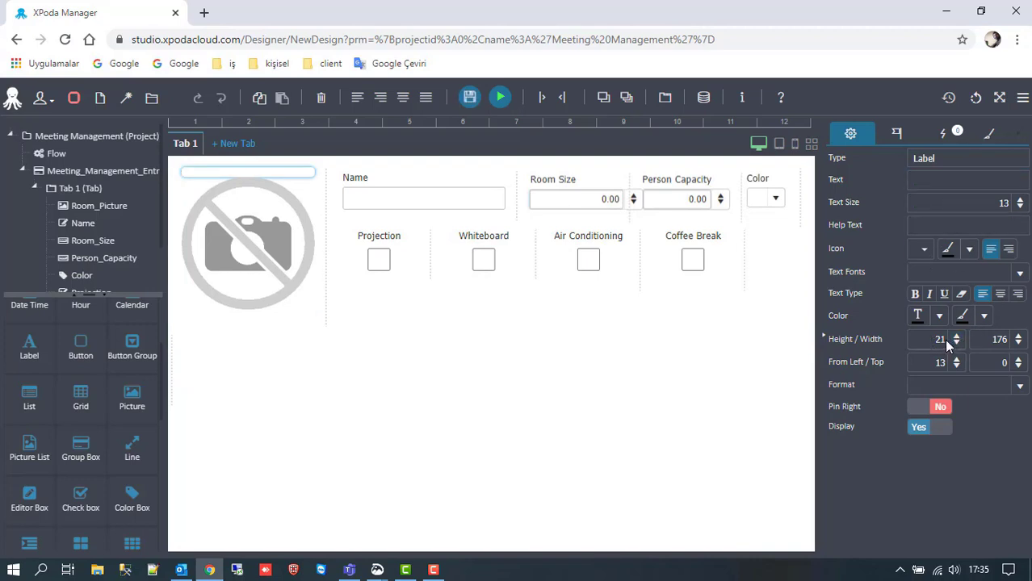
Set the height of the empty label above the room picture to 0
double_click(944, 339)
type("0")
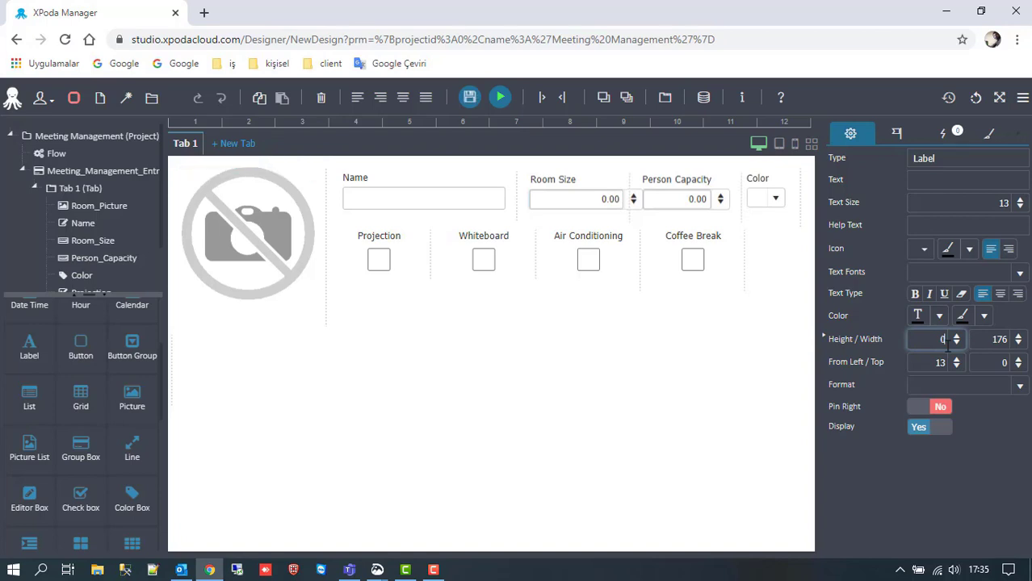
left_click(880, 319)
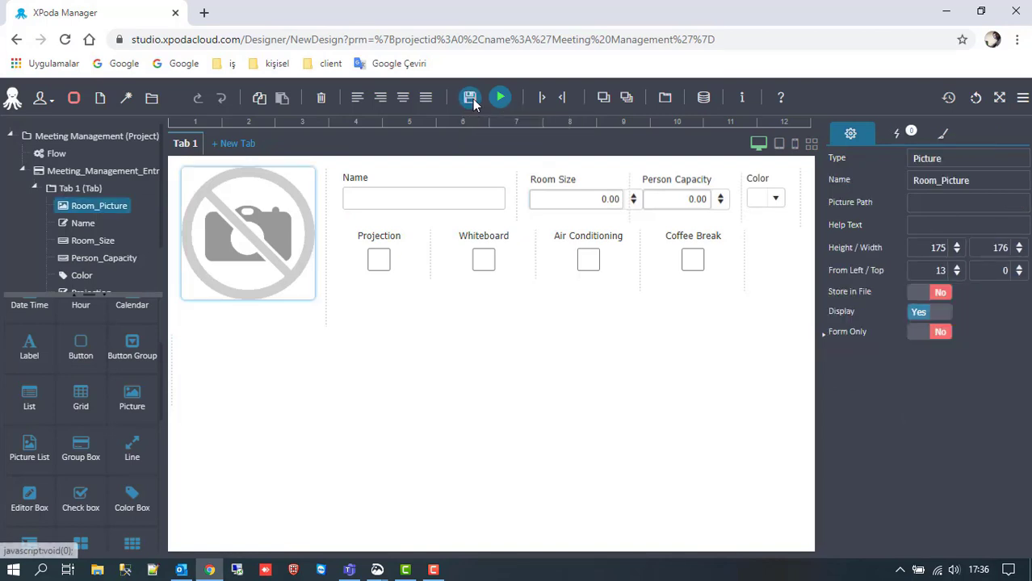
Run the form in the client and test the Projection and Whiteboard check boxes and the Color selector
left_click(500, 98)
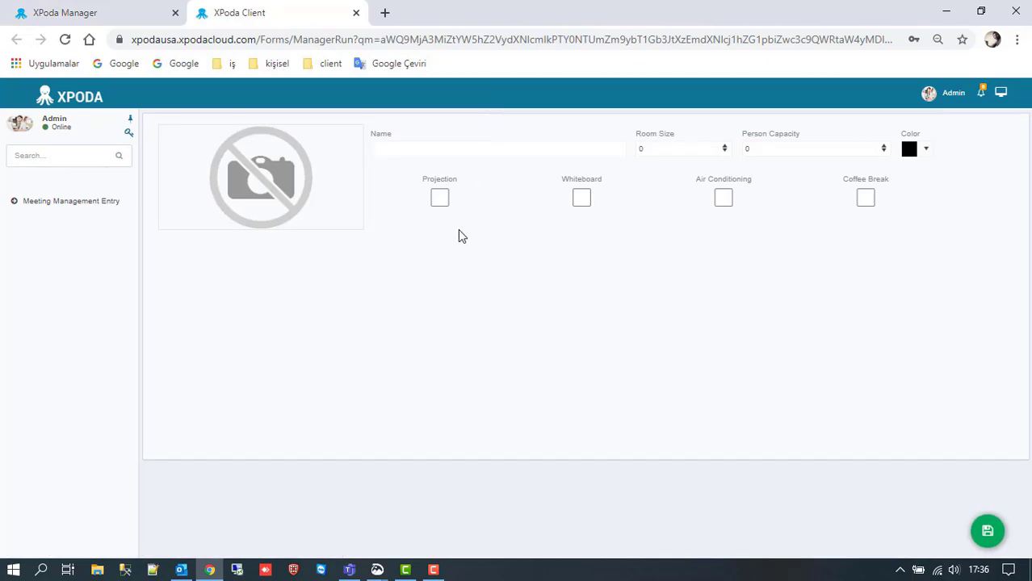
left_click(441, 201)
left_click(441, 201)
left_click(587, 202)
left_click(587, 202)
left_click(929, 155)
left_click(928, 155)
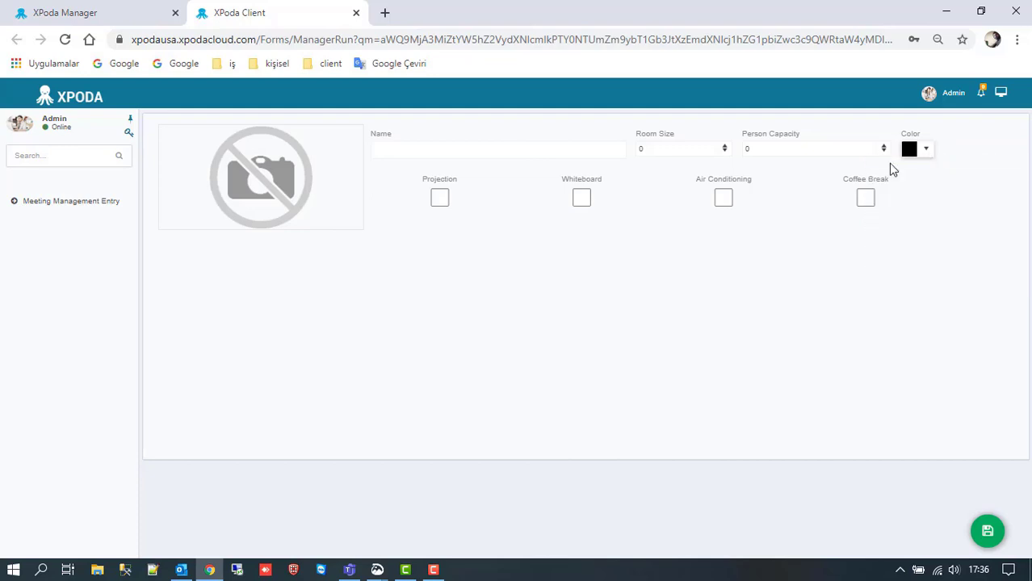
Back in the form designer, add a List below the entry fields and widen it to 800
left_click(138, 16)
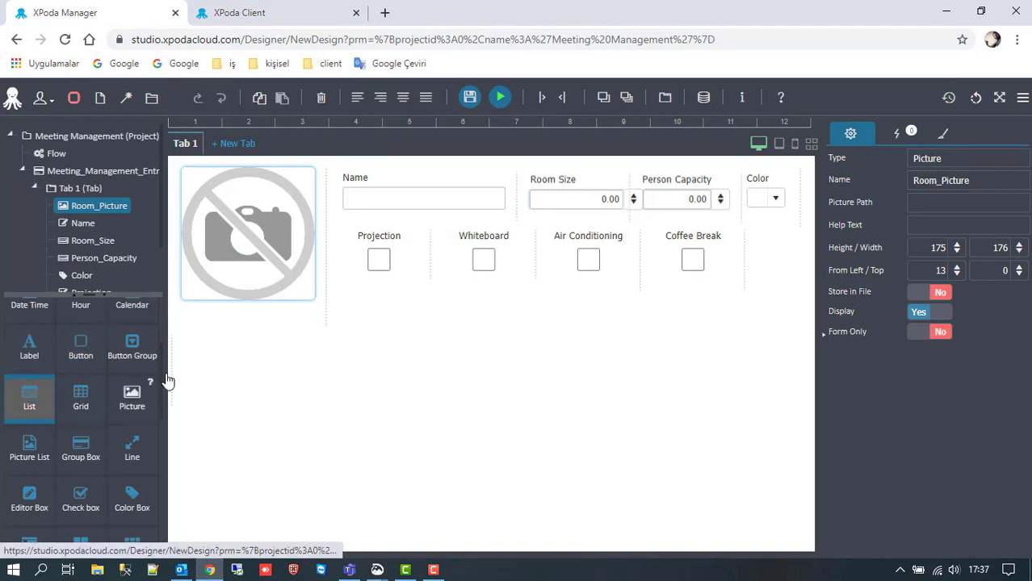
left_click_drag(29, 396, 281, 440)
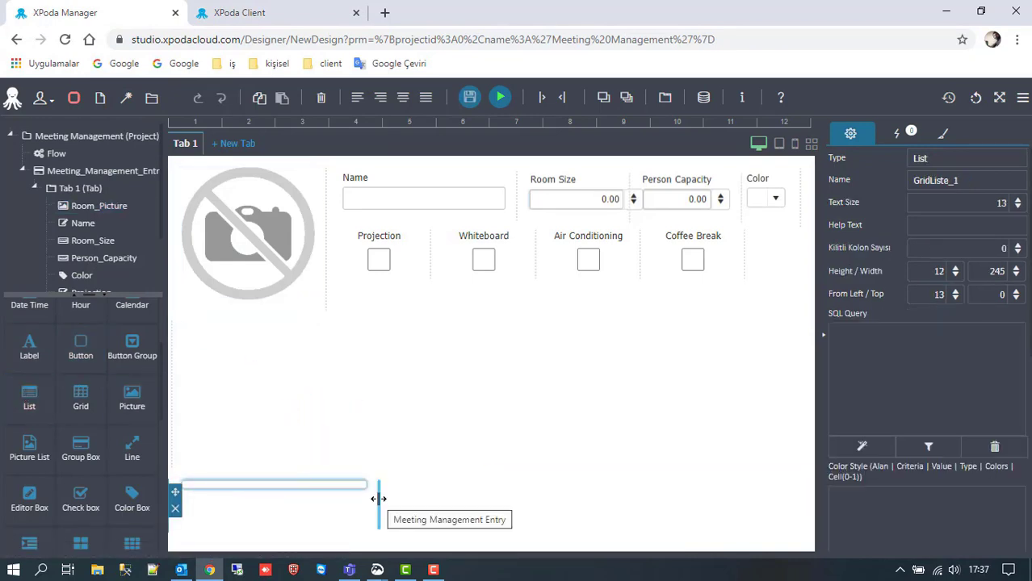
left_click_drag(377, 499, 774, 496)
Name the list Meeting_Room_List and turn on its Auto Extention option
double_click(945, 180)
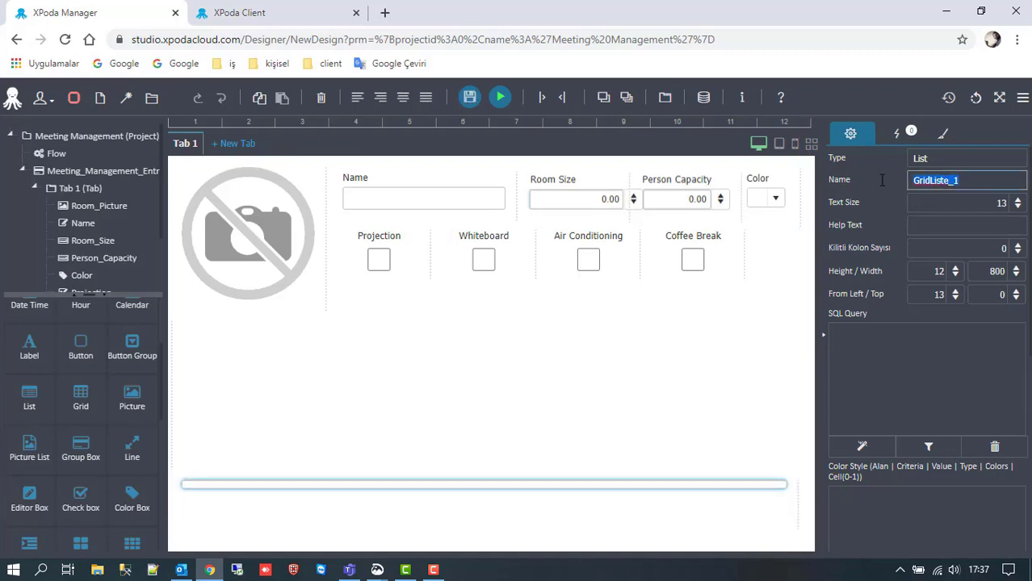
type("Mee")
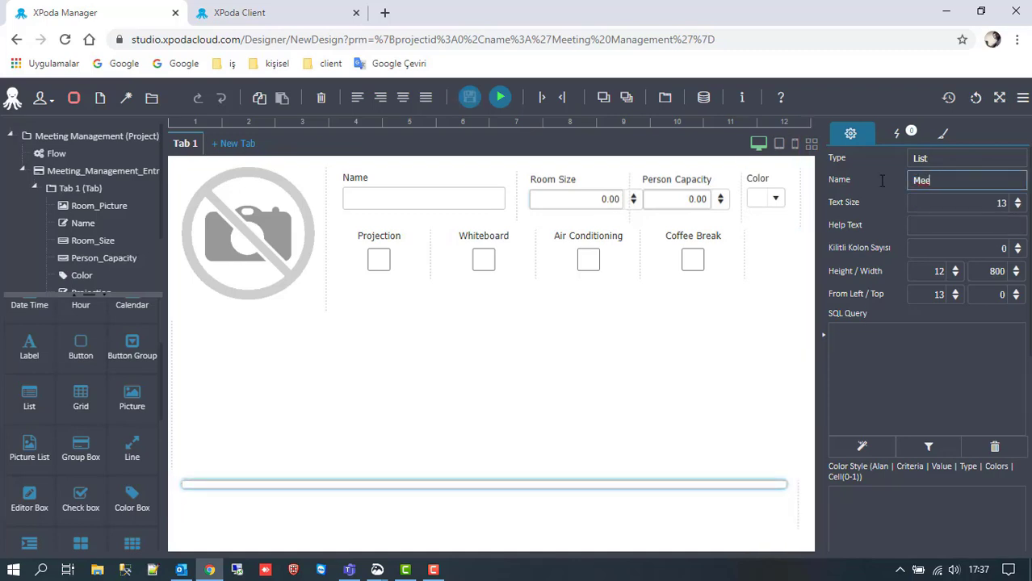
type("ting Room List")
key("Return")
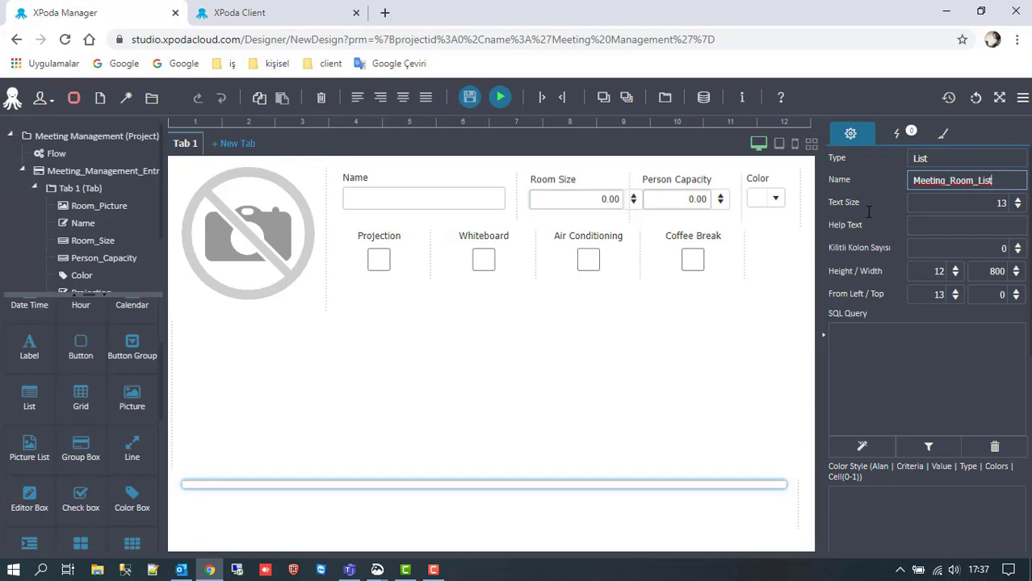
scroll(889, 239, "down", 5)
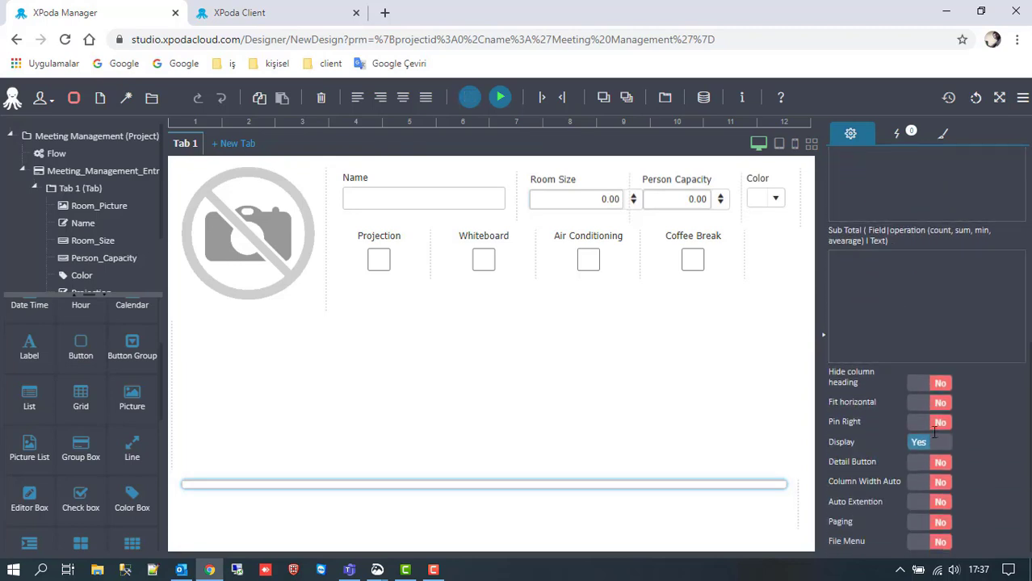
left_click(944, 501)
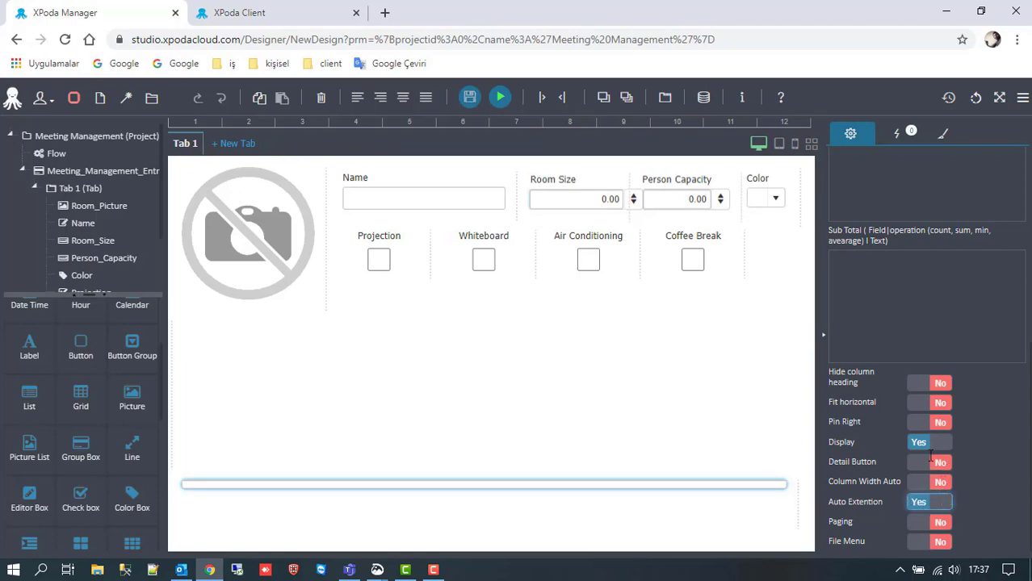
Open the query builder for the list's SQL query and expand the M_MEETING_ROOM_ENTRY table, filtering the tables by M_M
scroll(929, 436, "up", 5)
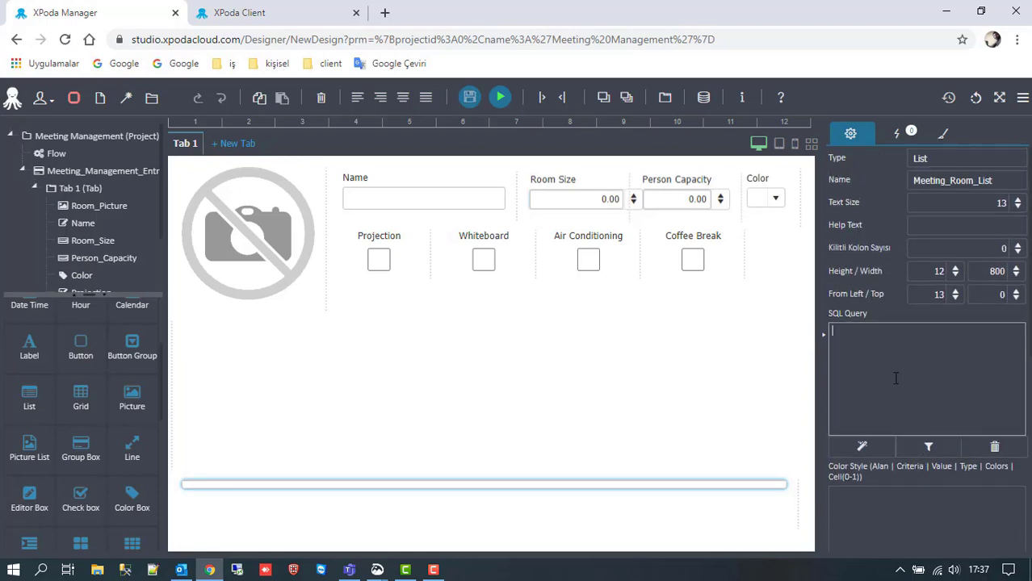
left_click(861, 446)
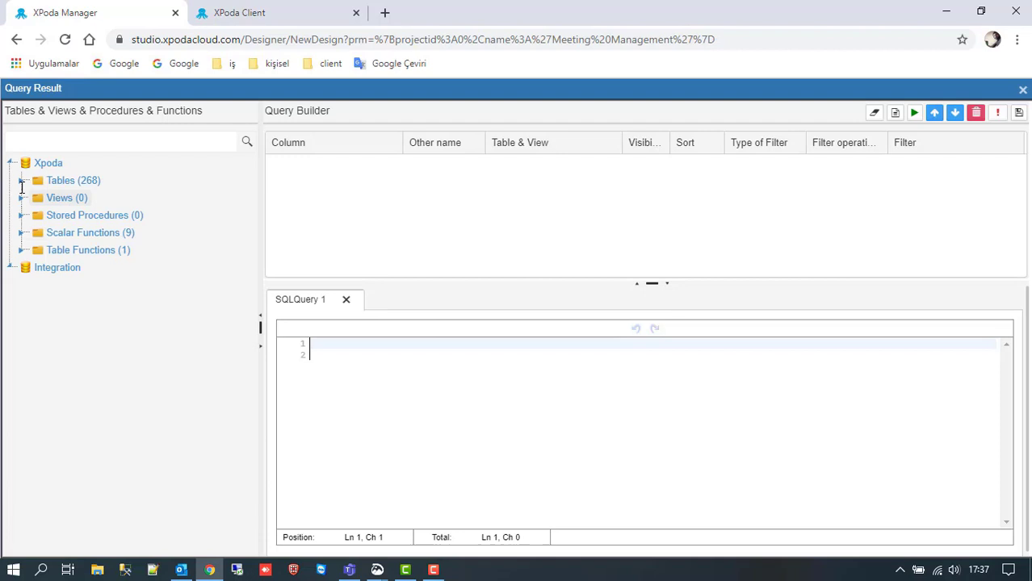
left_click(22, 181)
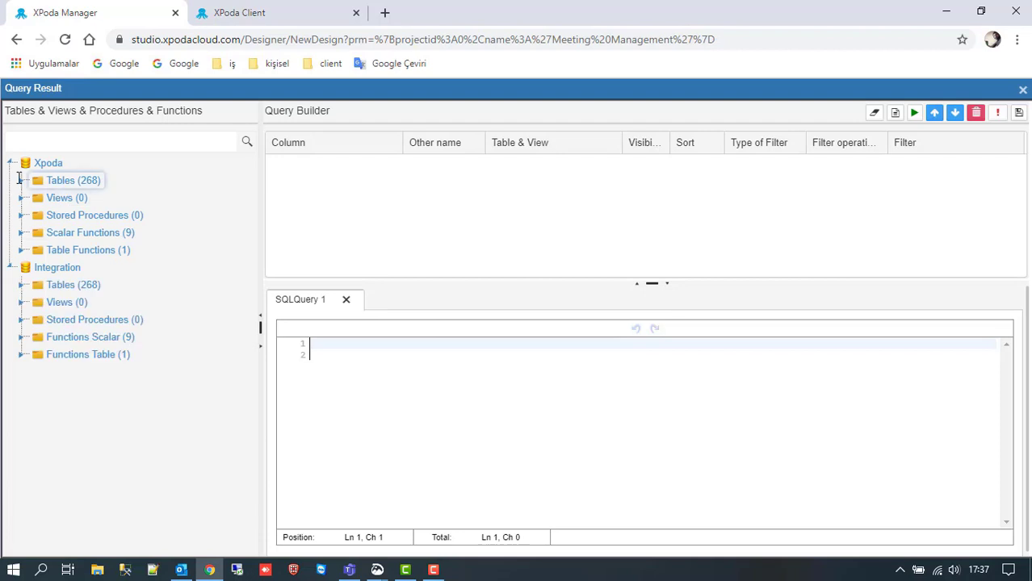
left_click(55, 142)
type("M_M")
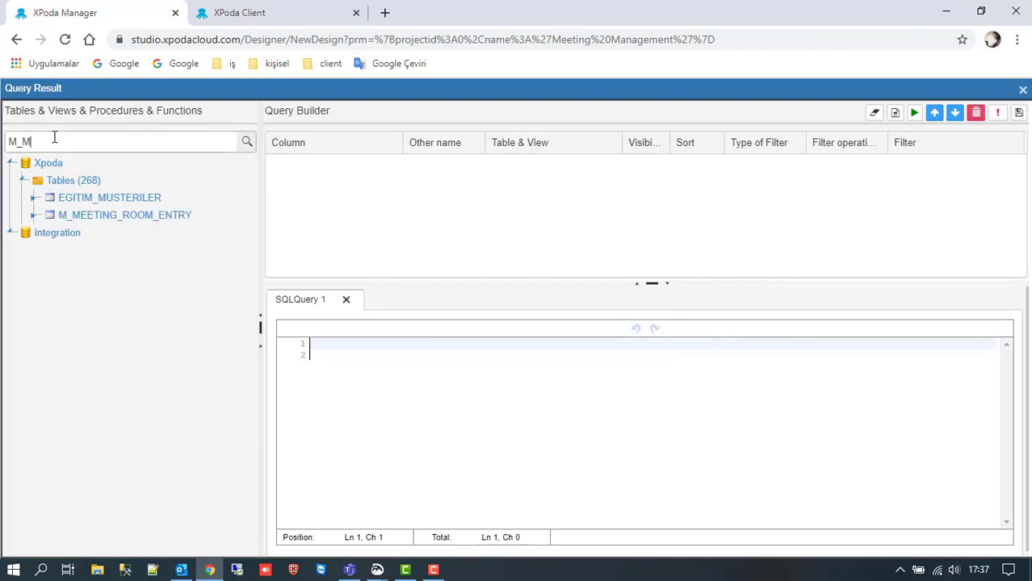
left_click(34, 215)
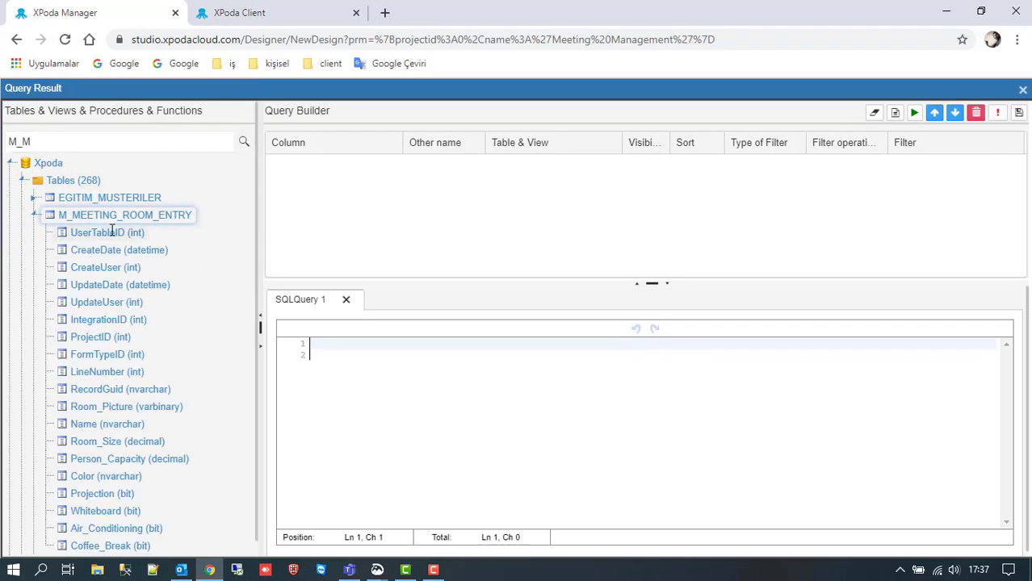
Add the UserTableID, Name, Room_Picture, Room_Size and Person_Capacity columns of M_MEETING_ROOM_ENTRY to the query
left_click_drag(112, 232, 303, 210)
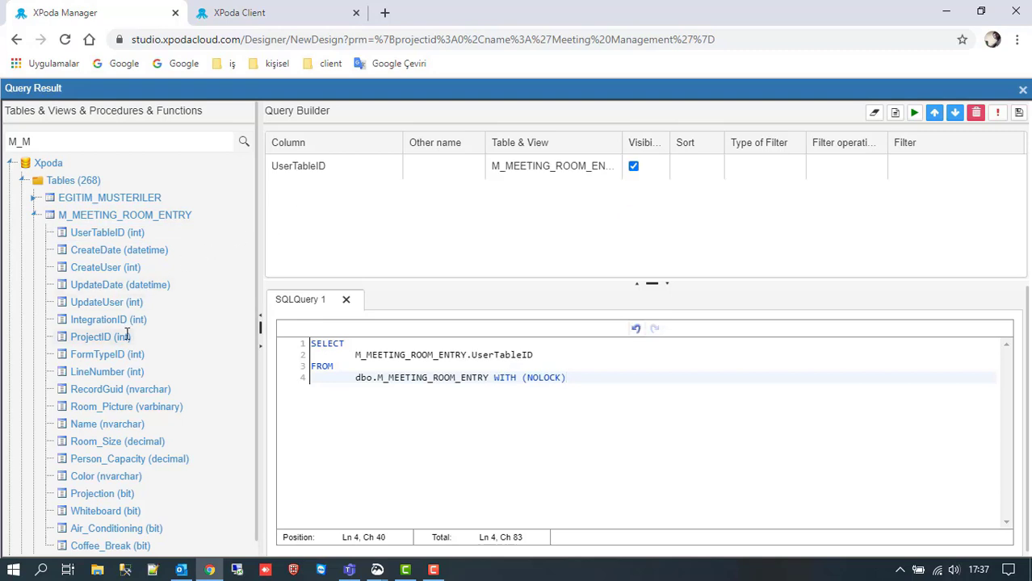
left_click_drag(113, 424, 266, 302)
left_click_drag(106, 408, 355, 233)
left_click_drag(99, 437, 344, 252)
left_click_drag(120, 464, 380, 282)
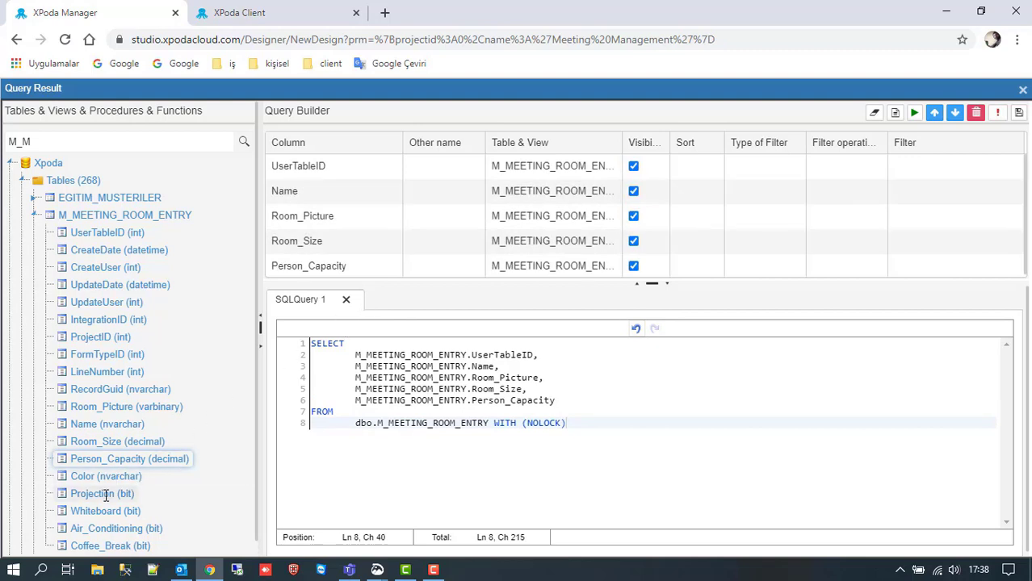
Add the Projection, Whiteboard, Air_Conditioning and Coffee_Break columns to the query
left_click_drag(105, 494, 402, 262)
left_click_drag(106, 512, 363, 245)
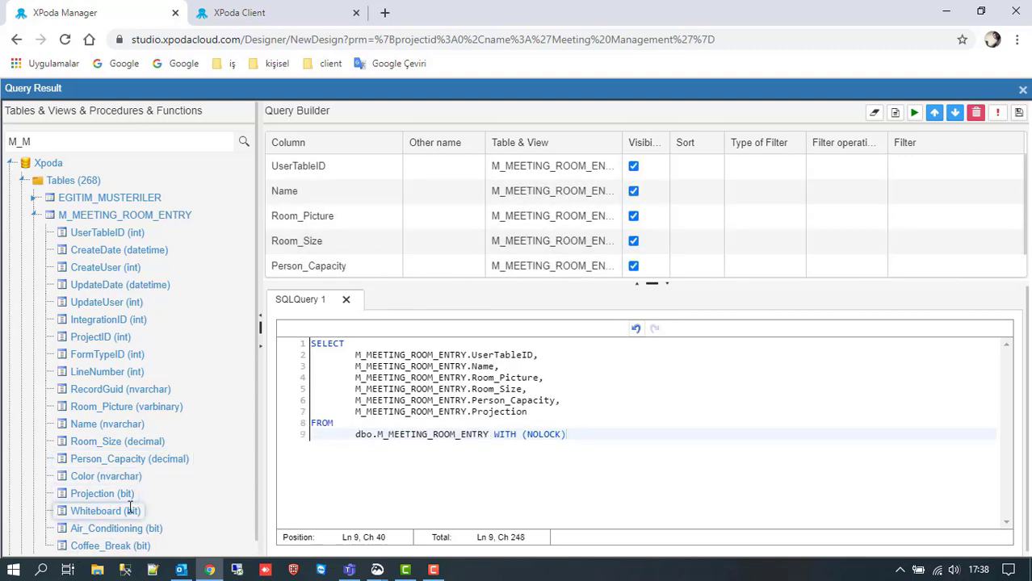
left_click_drag(116, 529, 440, 219)
left_click_drag(129, 546, 428, 206)
scroll(182, 407, "down", 1)
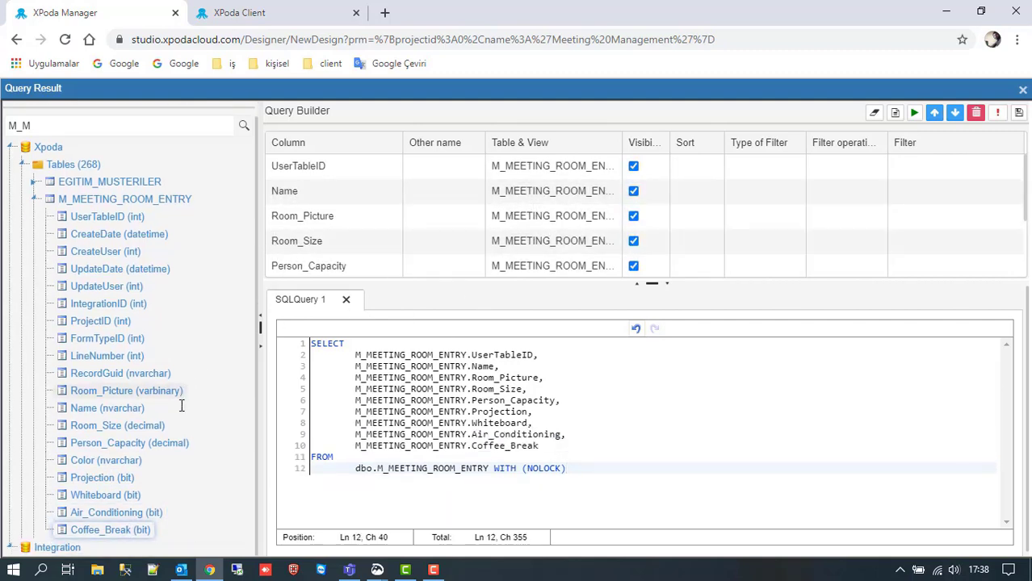
Move the Room_Picture column above Name in the query and give it the other name Picture
left_click(351, 221)
left_click(935, 112)
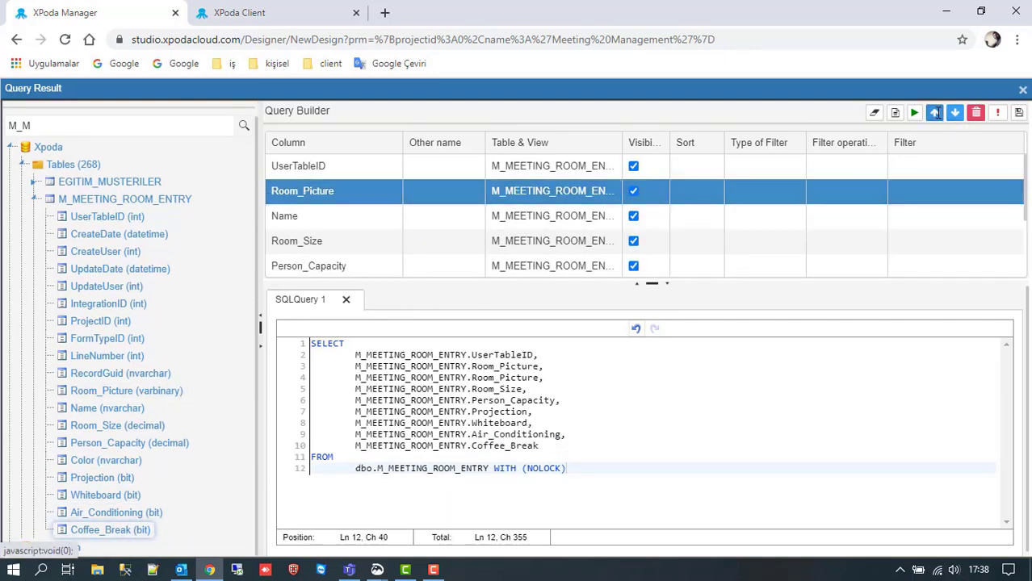
left_click(422, 191)
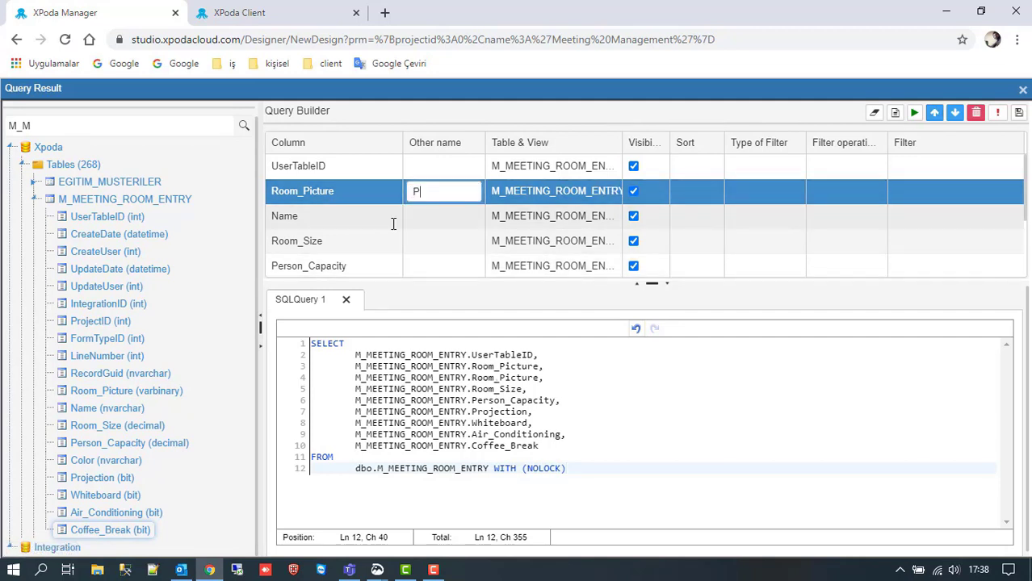
type("Picture")
key("Return")
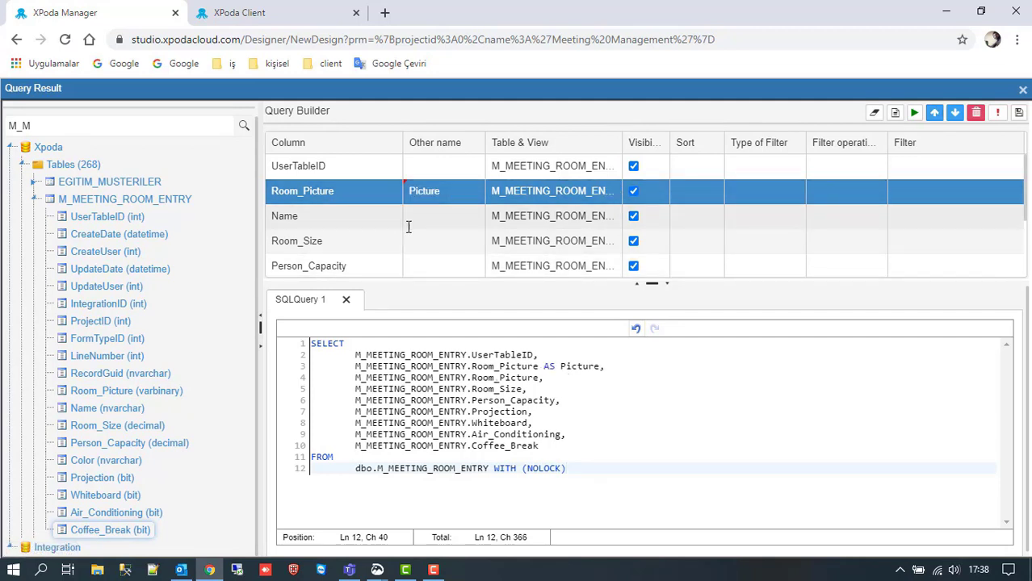
Give the Room_Size column the other name Room Size and the Person_Capacity column the other name Capacity
left_click(423, 216)
left_click(420, 241)
type("Room Size")
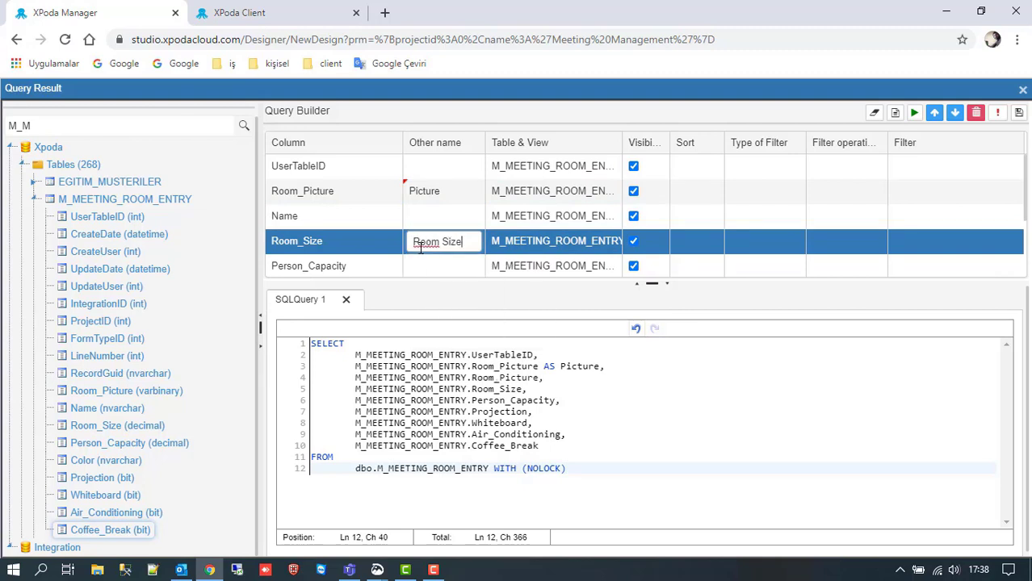
key("Return")
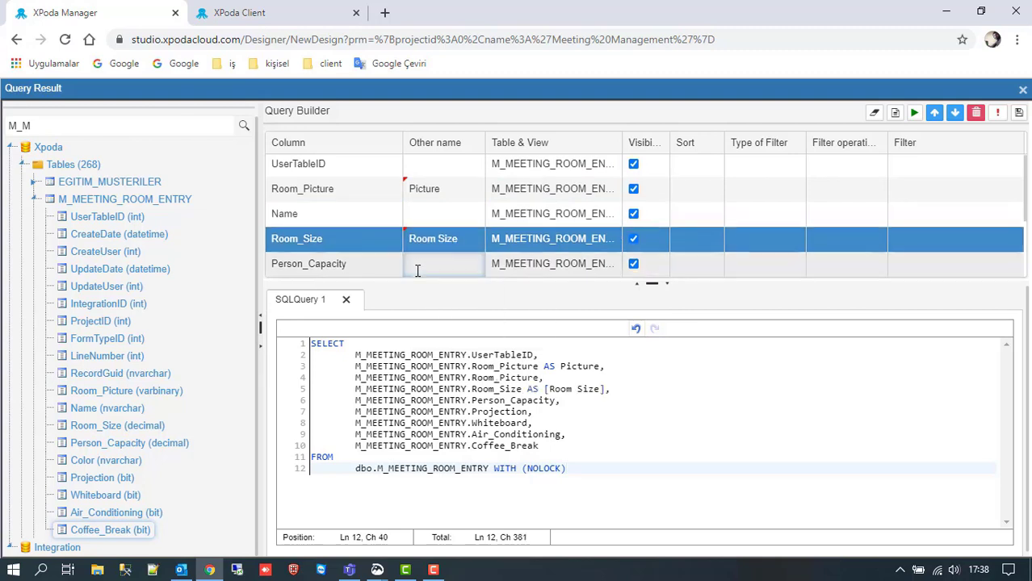
left_click(417, 266)
type("Capaci")
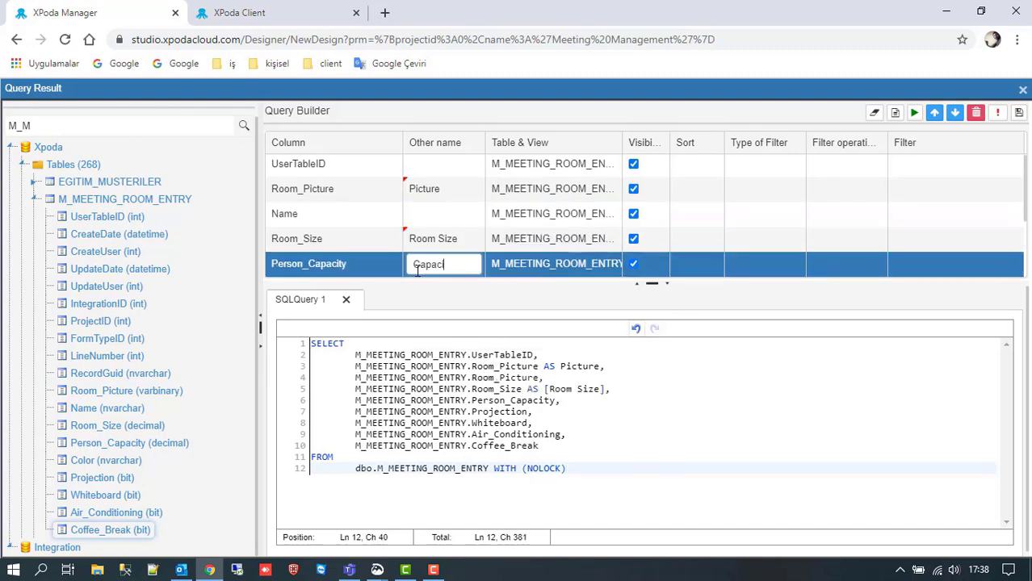
type("ty")
key("Return")
Give Air_Conditioning the other name Air Conditioning and Coffee_Break the other name Coffee Break, and save the query to the list
scroll(434, 248, "down", 2)
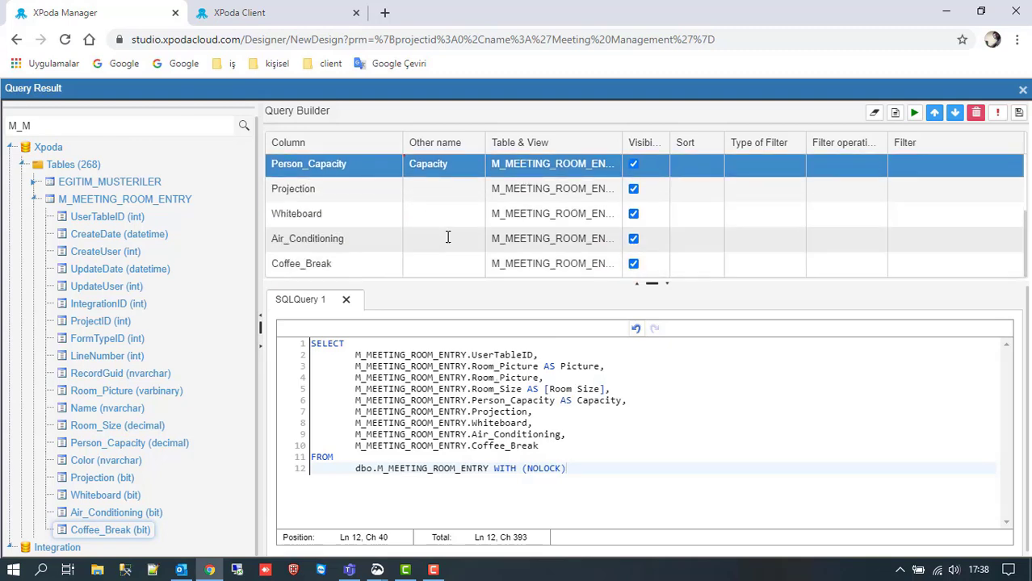
left_click(448, 238)
type("Air")
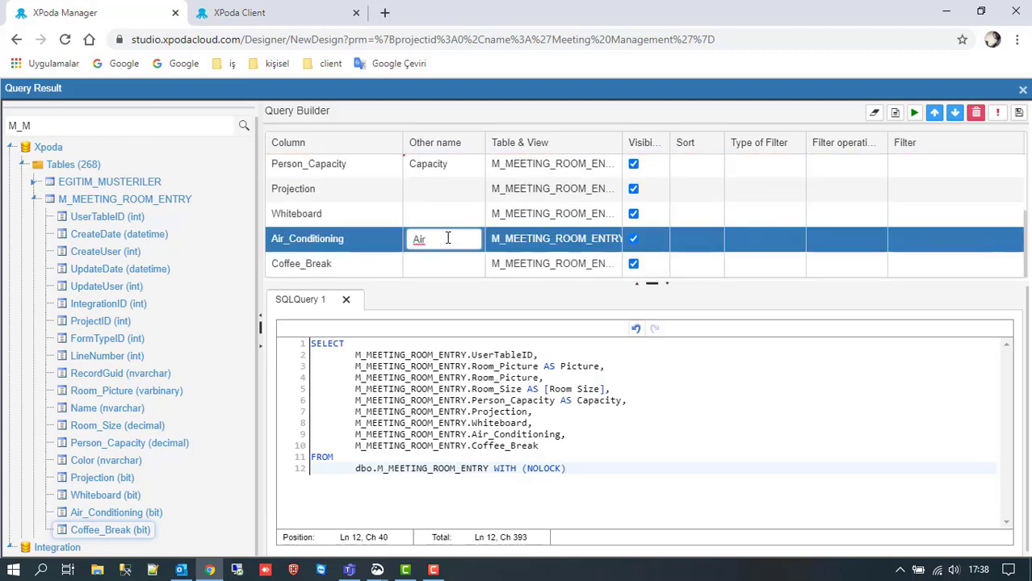
type(" Conditioning")
key("Return")
left_click(434, 264)
type("C")
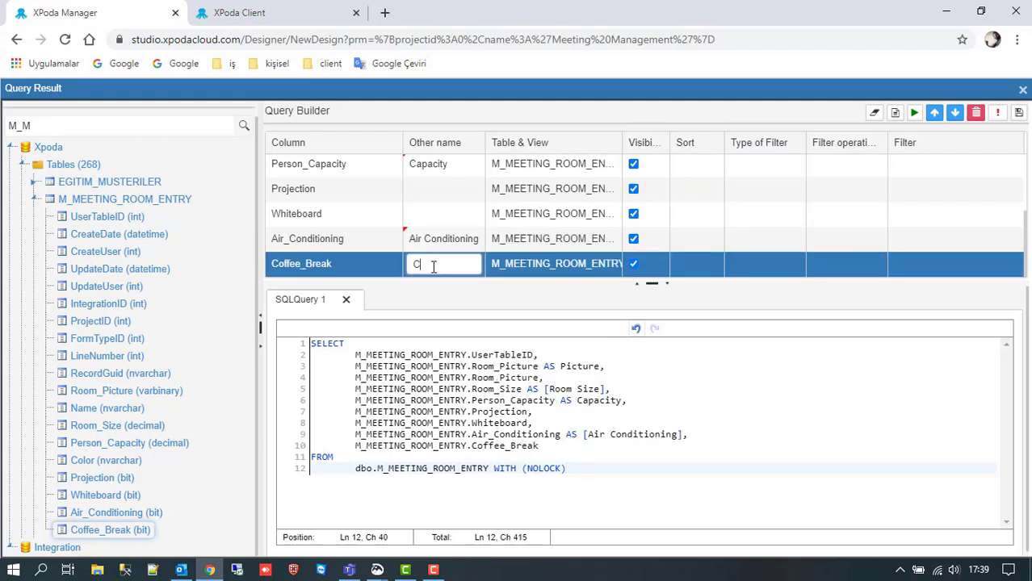
type("offee Break")
key("Return")
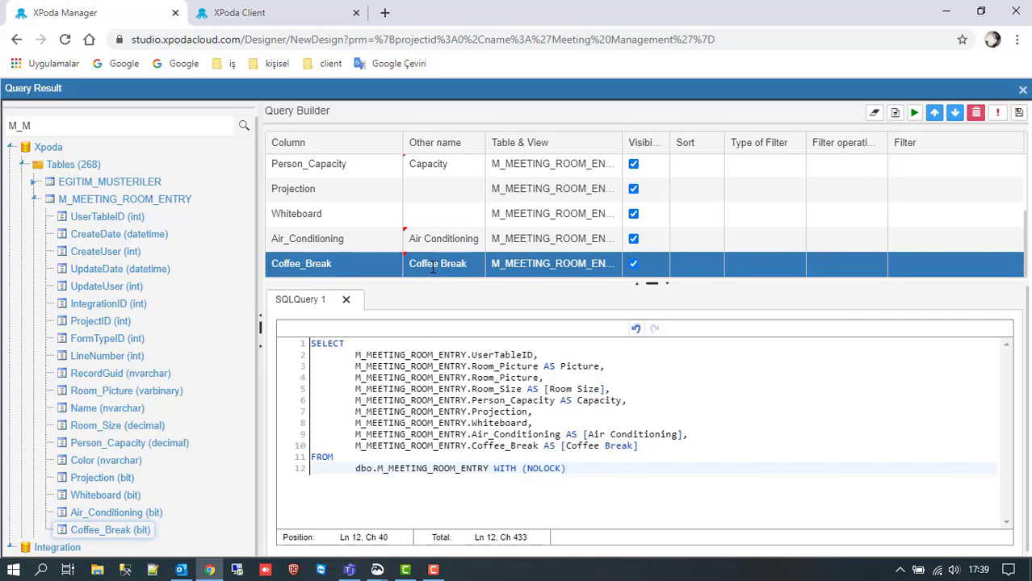
left_click(1019, 113)
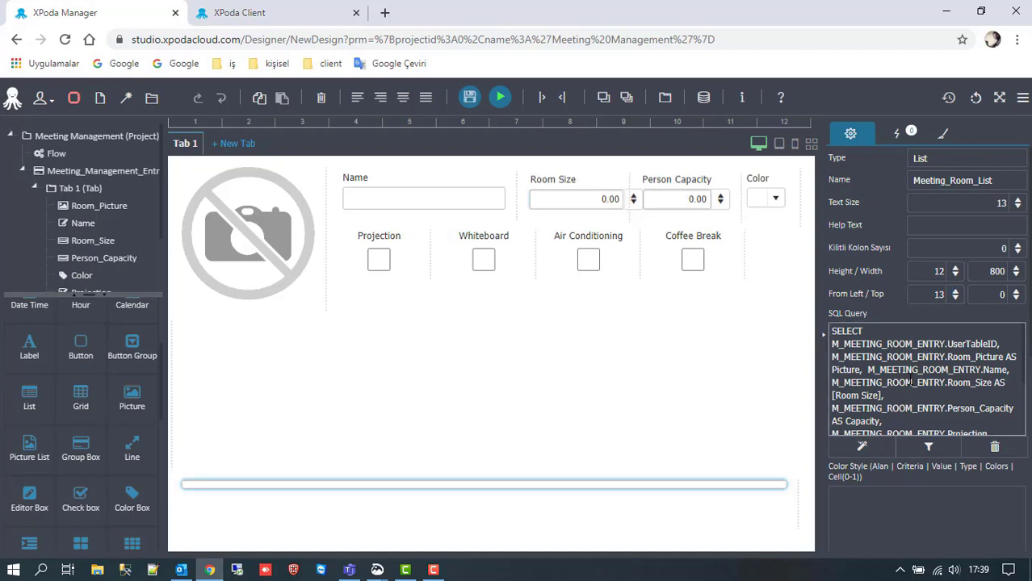
Add a row action to the Meeting_Room_List that runs Update Value with All Forms as its value area
left_click(899, 135)
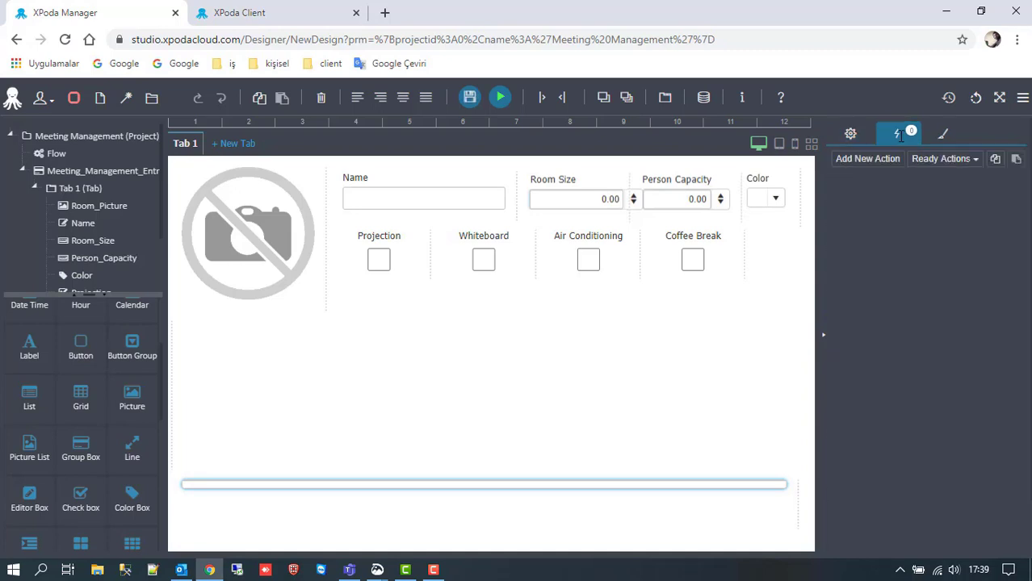
left_click(878, 159)
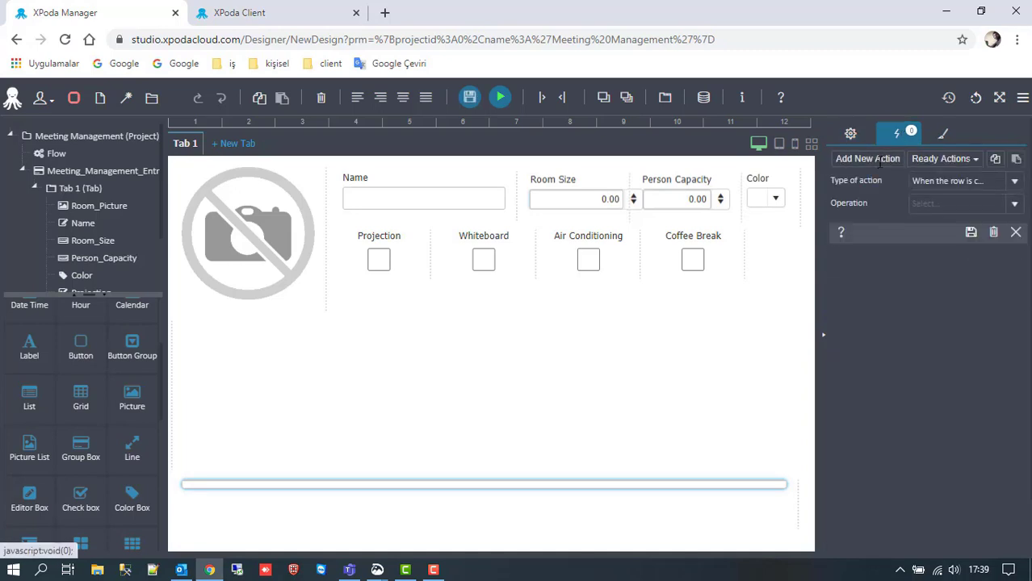
left_click(911, 203)
type("update")
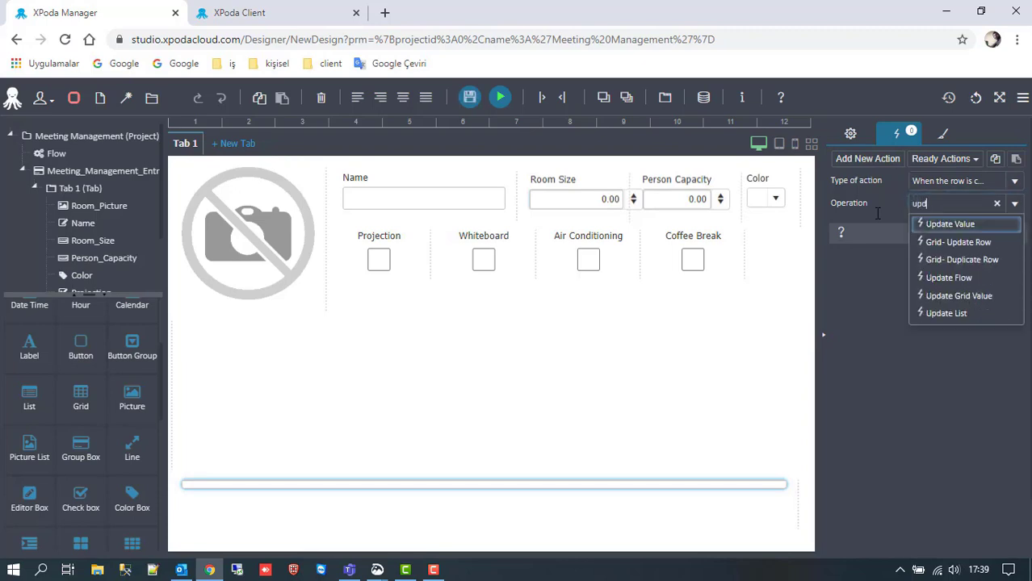
key("Return")
key("Tab")
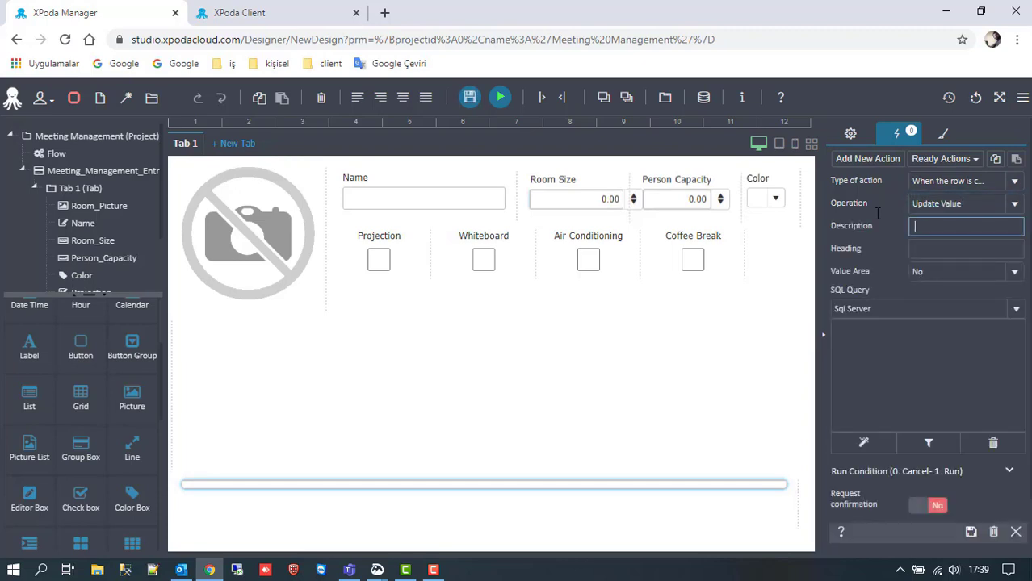
key("Tab")
key("Tab")
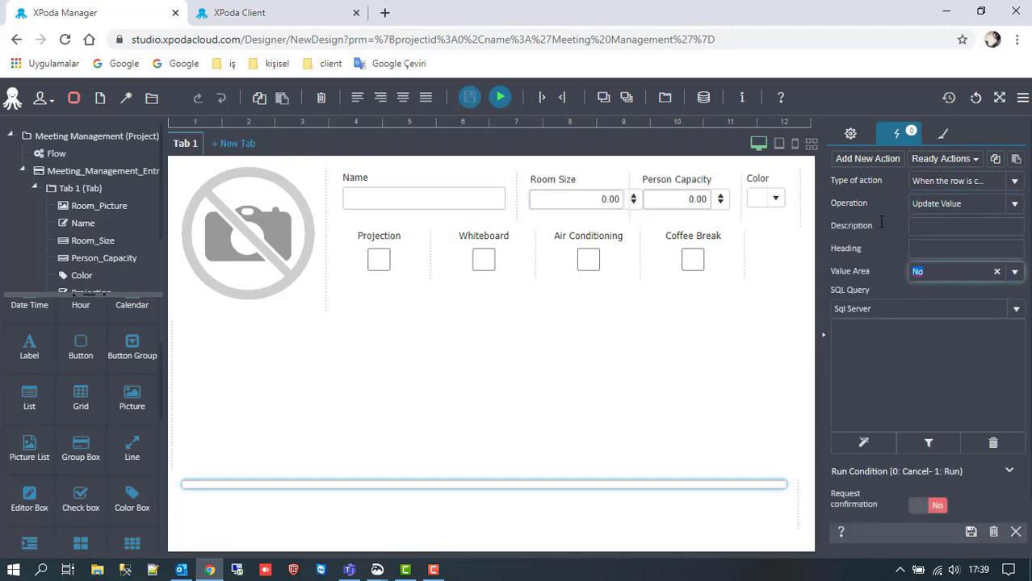
type("al")
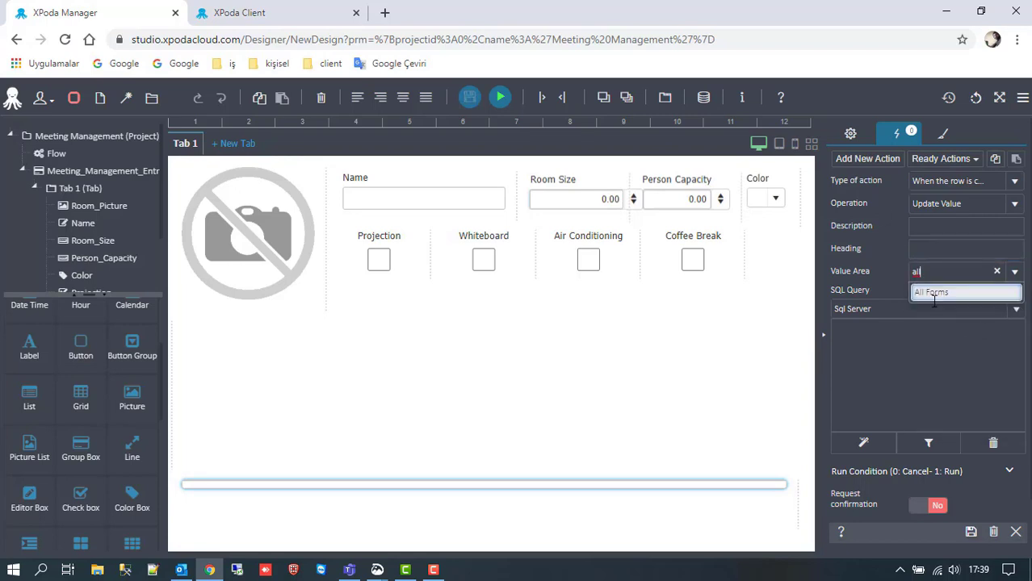
left_click(933, 292)
Give the row action the SQL query SELECT '$PUserTableID$' AS UserTableID and save the action
left_click(870, 333)
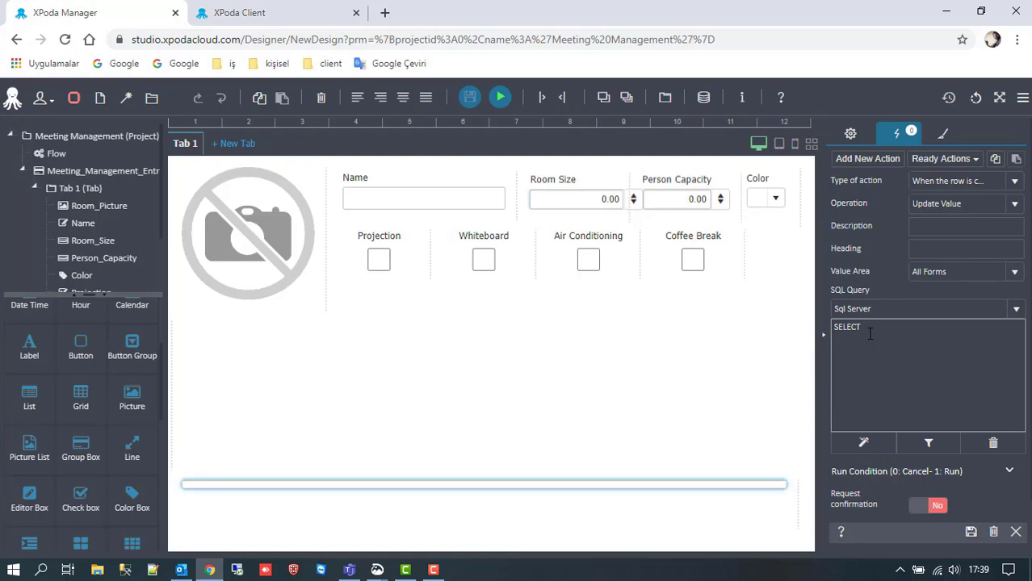
type("SELECT :U")
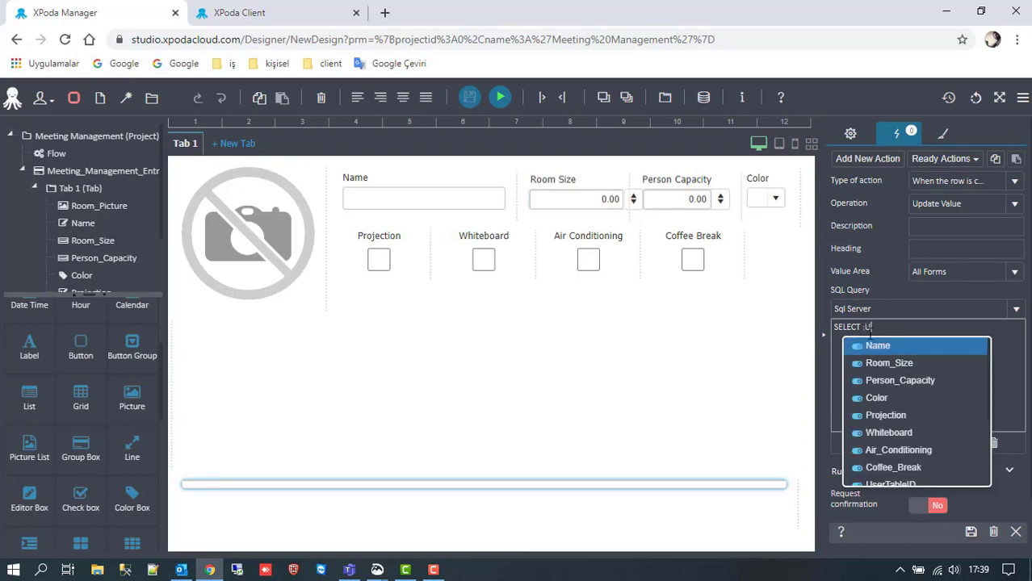
key("Return")
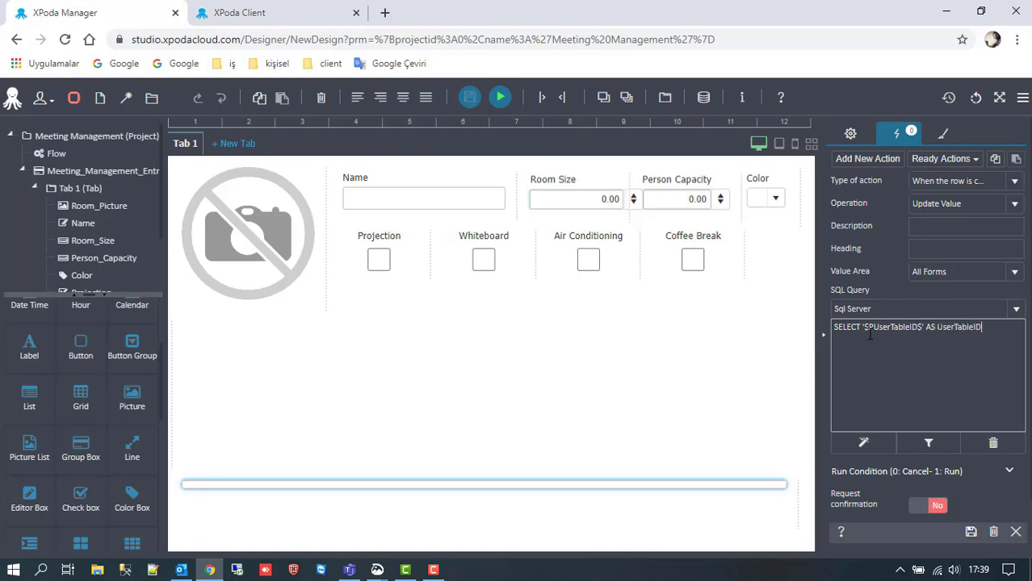
left_click(970, 534)
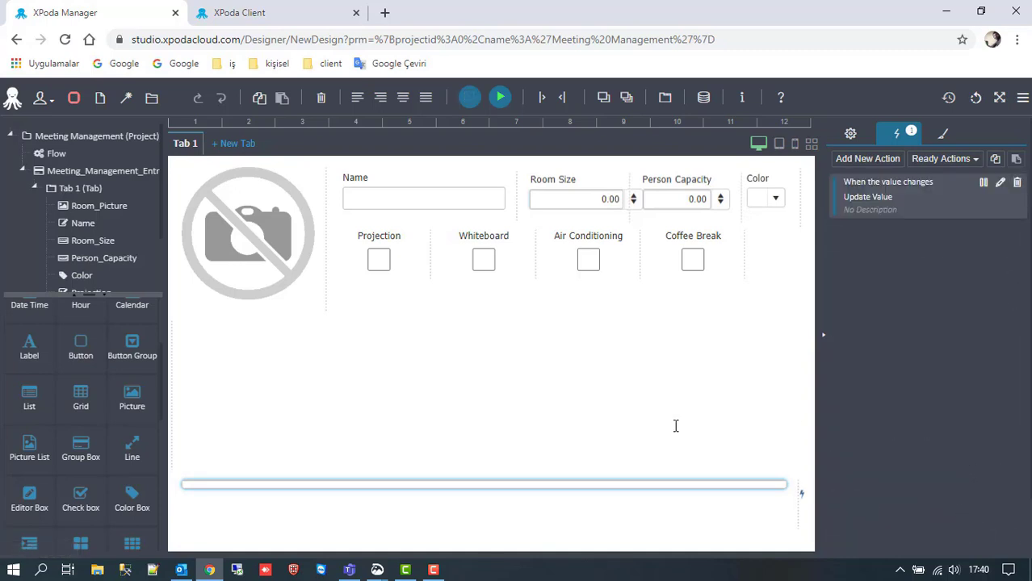
Add an action to the meeting management entry form that runs Update Value when the form is opened
left_click(113, 171)
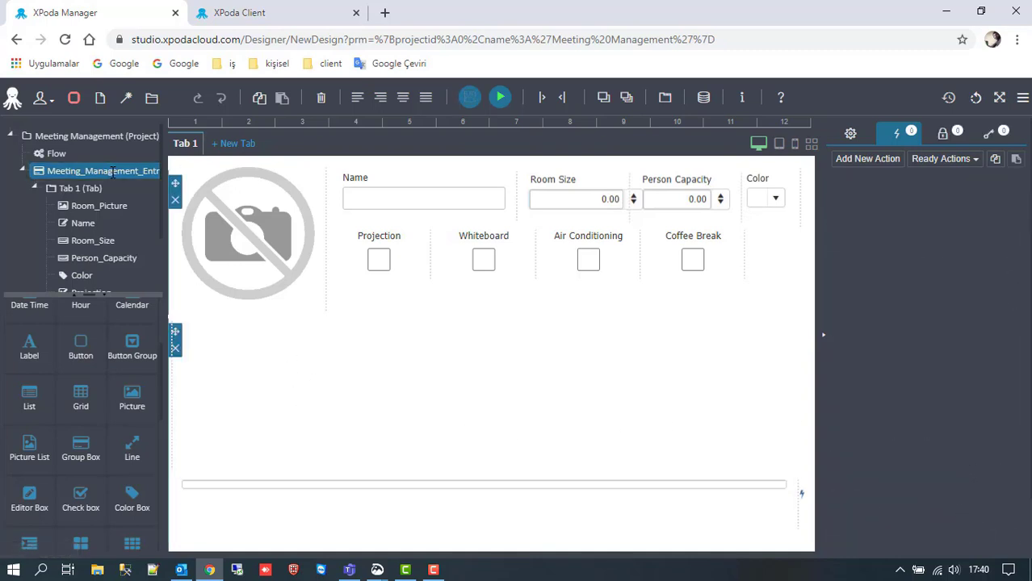
left_click(879, 159)
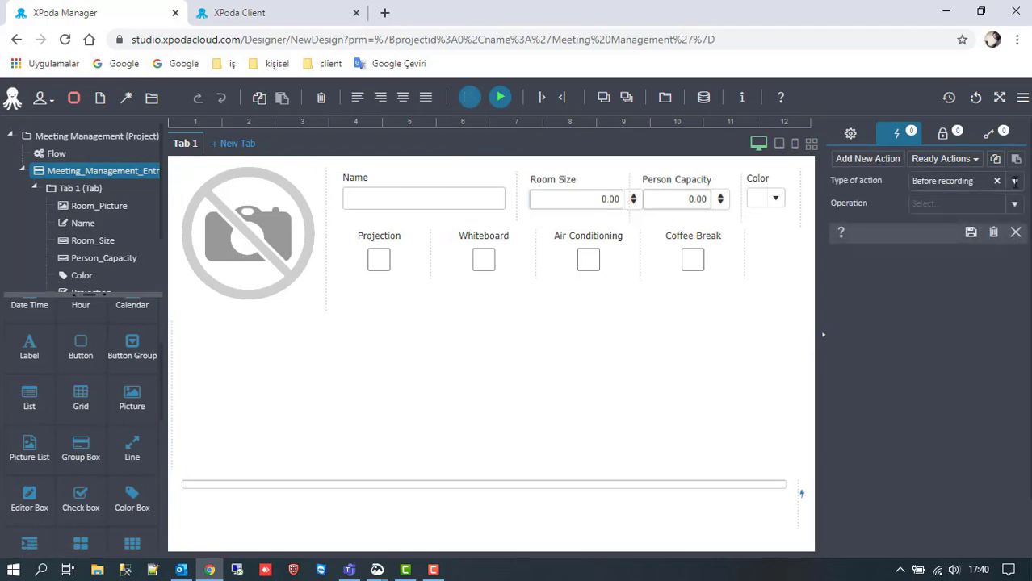
left_click(1014, 181)
scroll(965, 266, "down", 3)
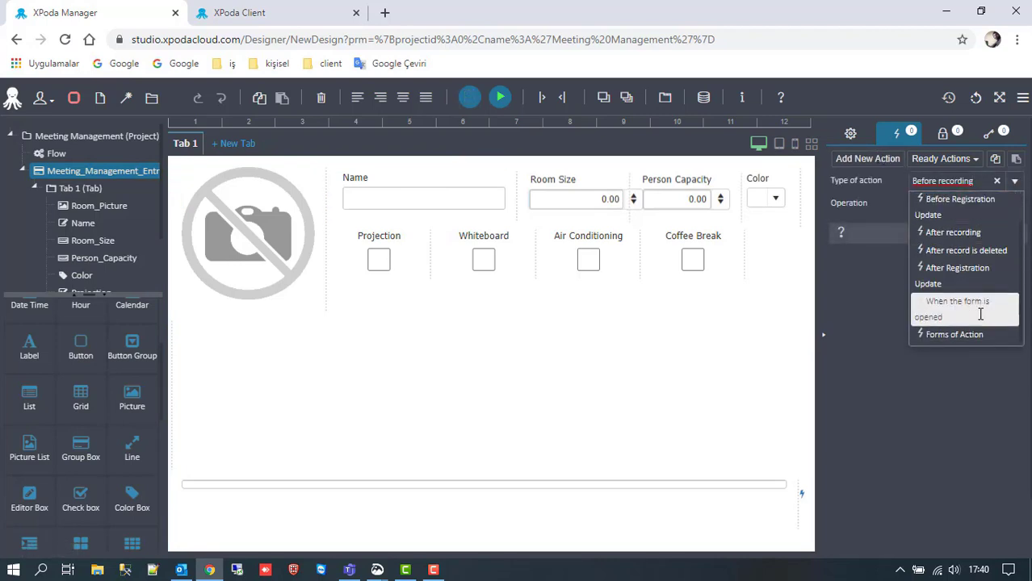
left_click(981, 314)
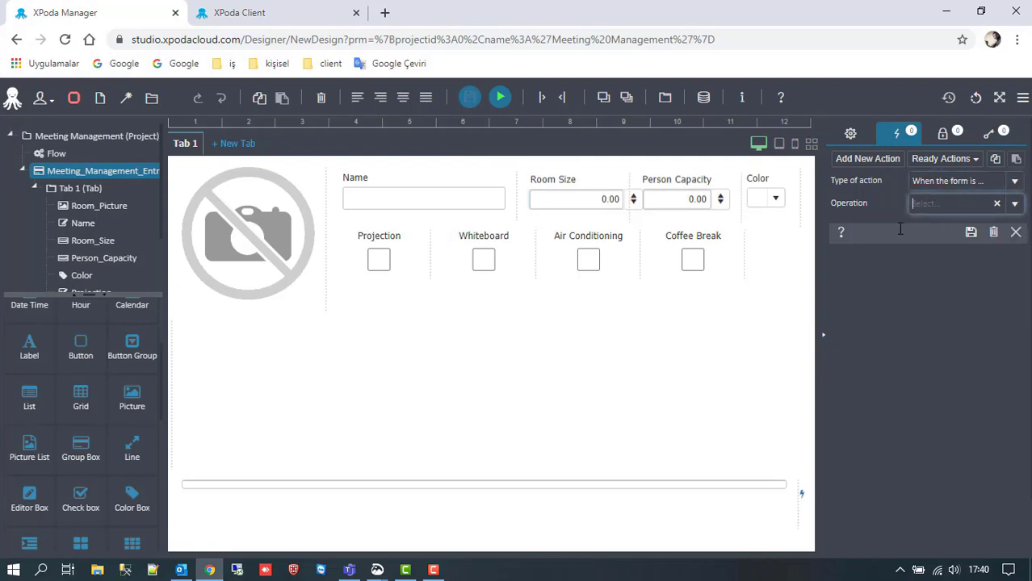
type("upda")
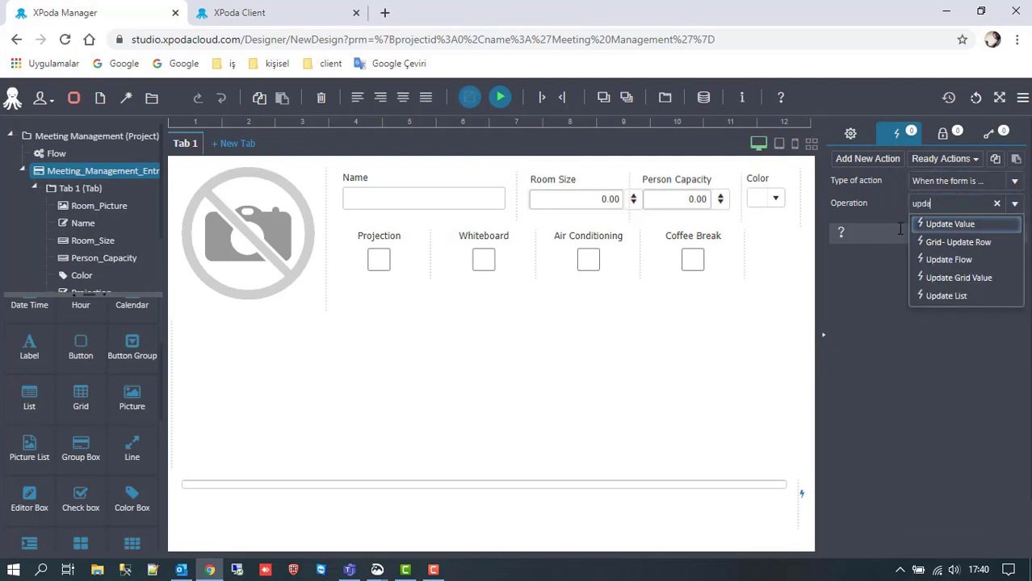
left_click(930, 223)
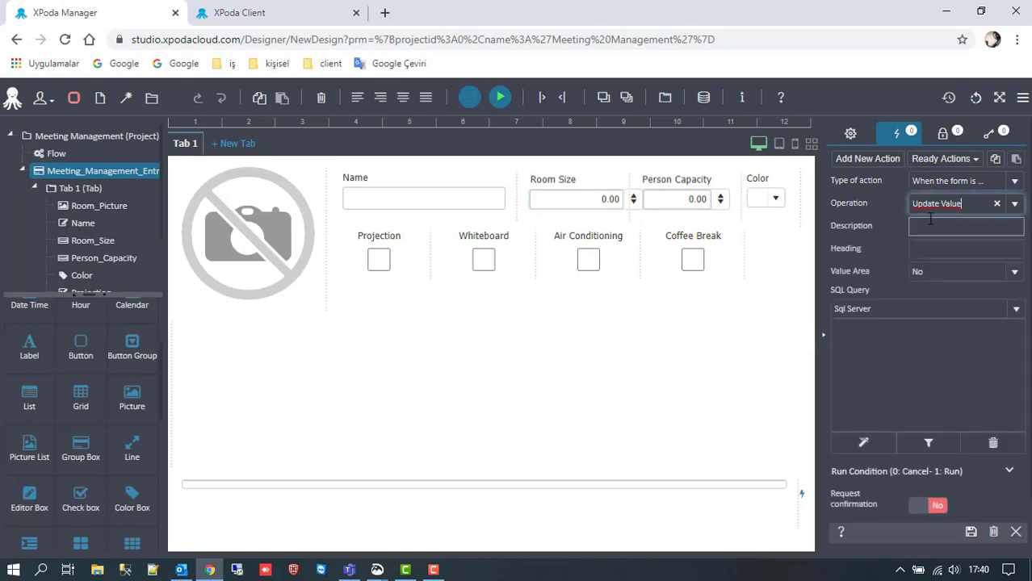
Set the form-opening action's value area to Meeting_Room_List and save the action
left_click(938, 274)
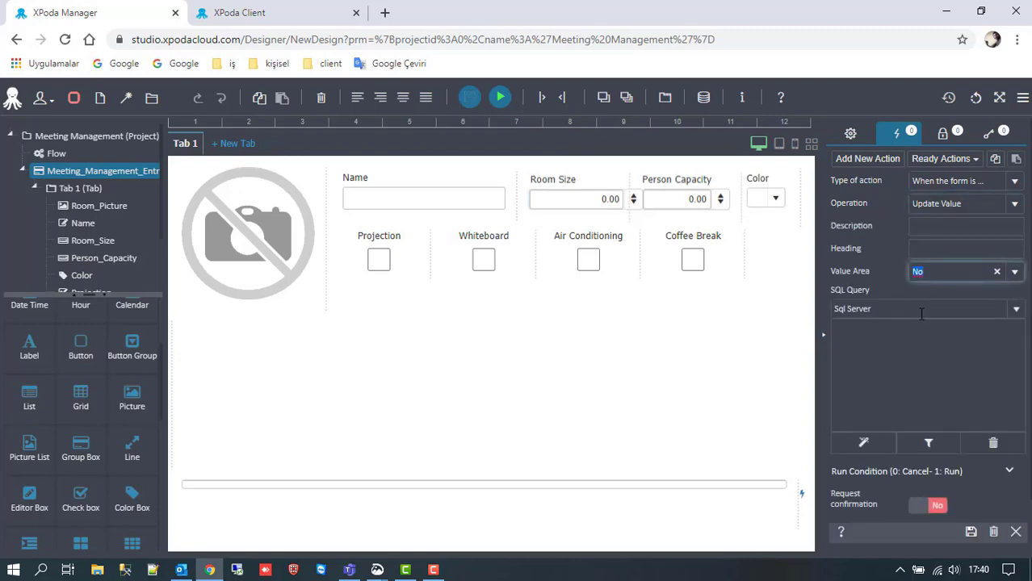
type("lis")
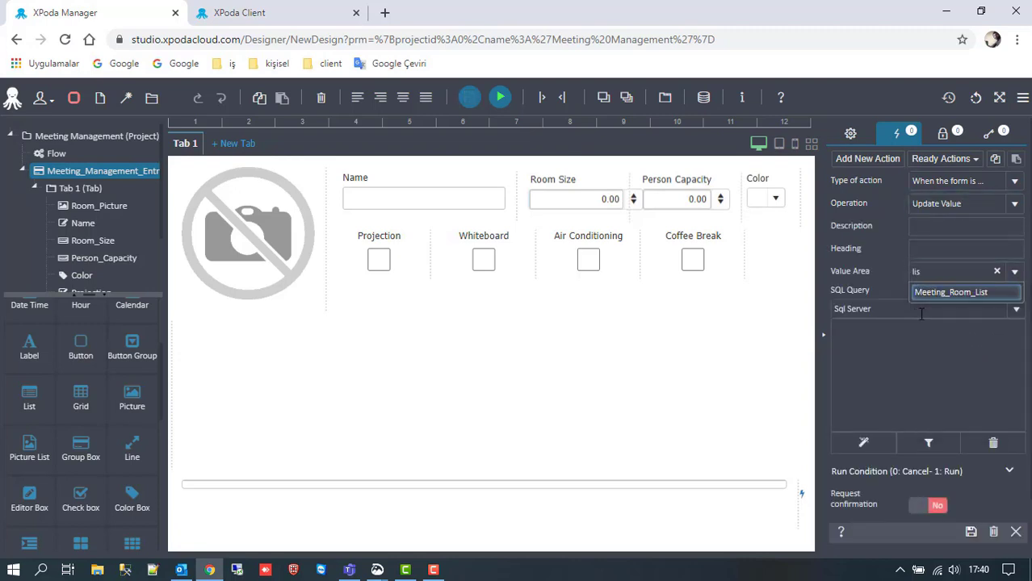
left_click(936, 293)
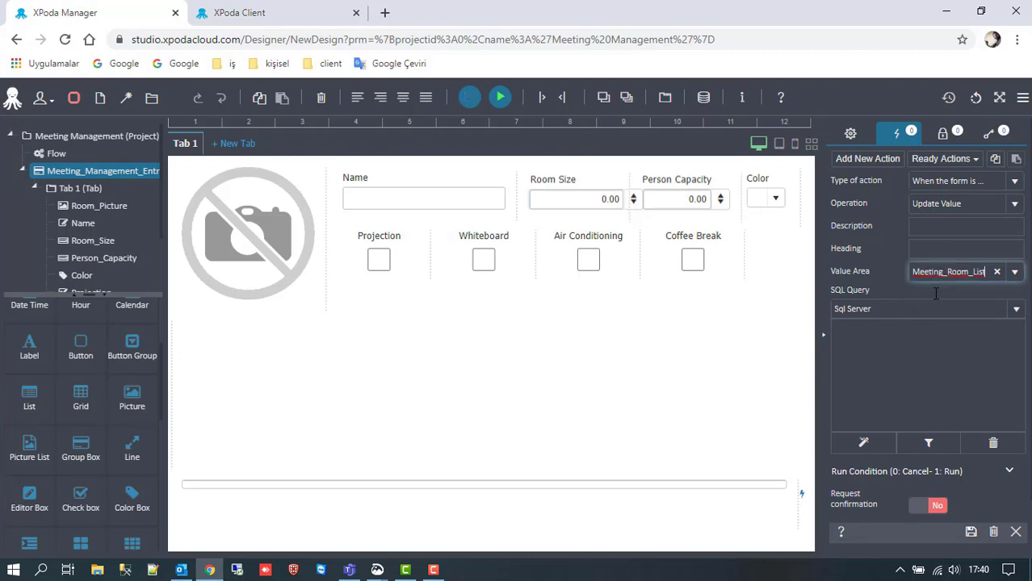
left_click(971, 532)
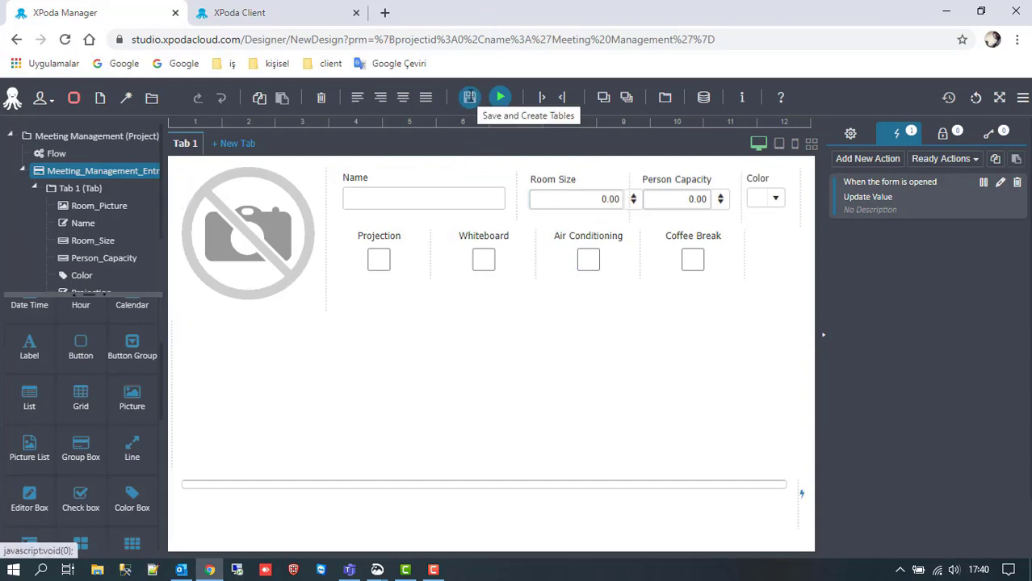
Save and run the project, and enter a room named Conference with room size 100 and person capacity 30
left_click(469, 97)
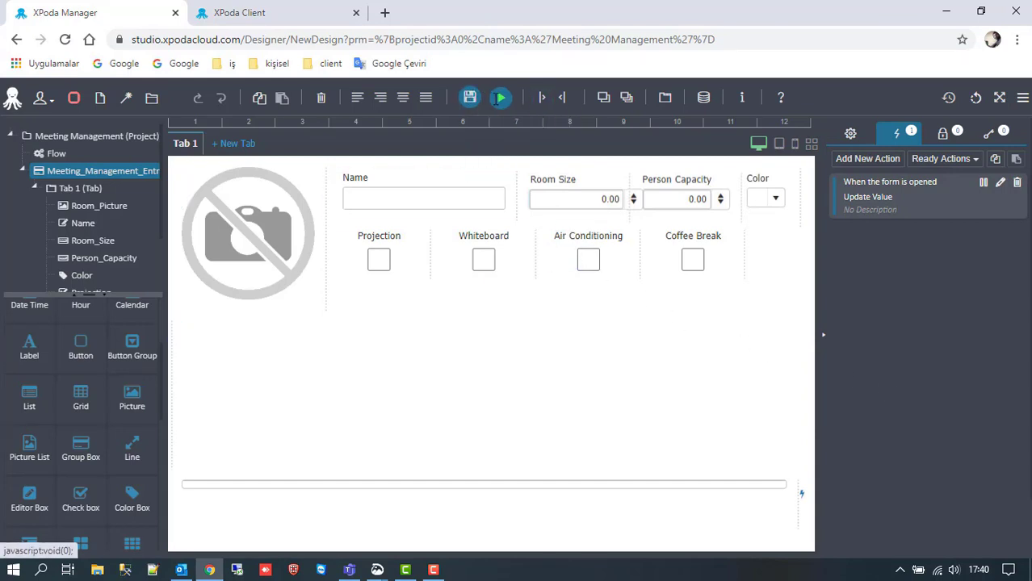
left_click(498, 98)
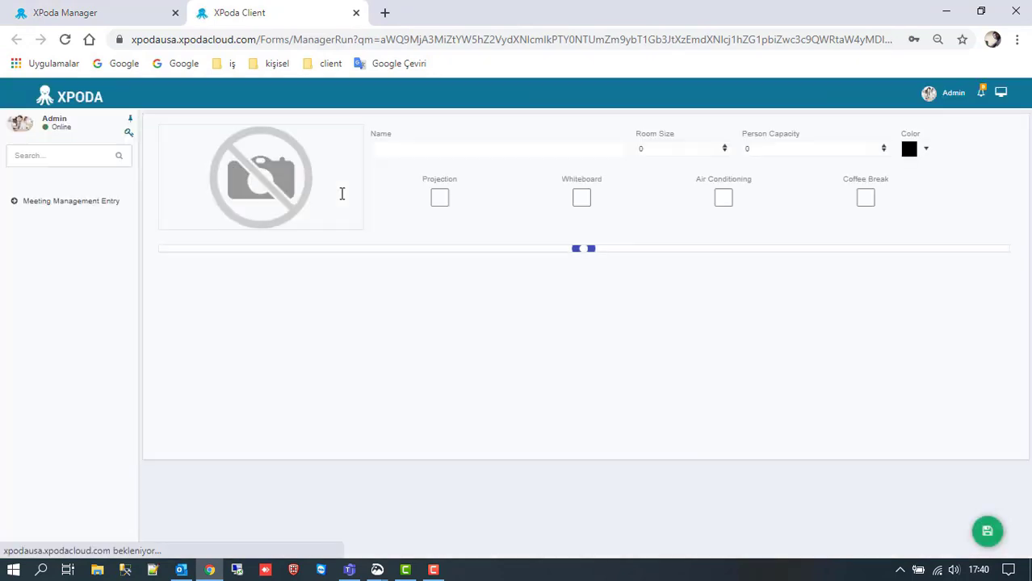
left_click(397, 148)
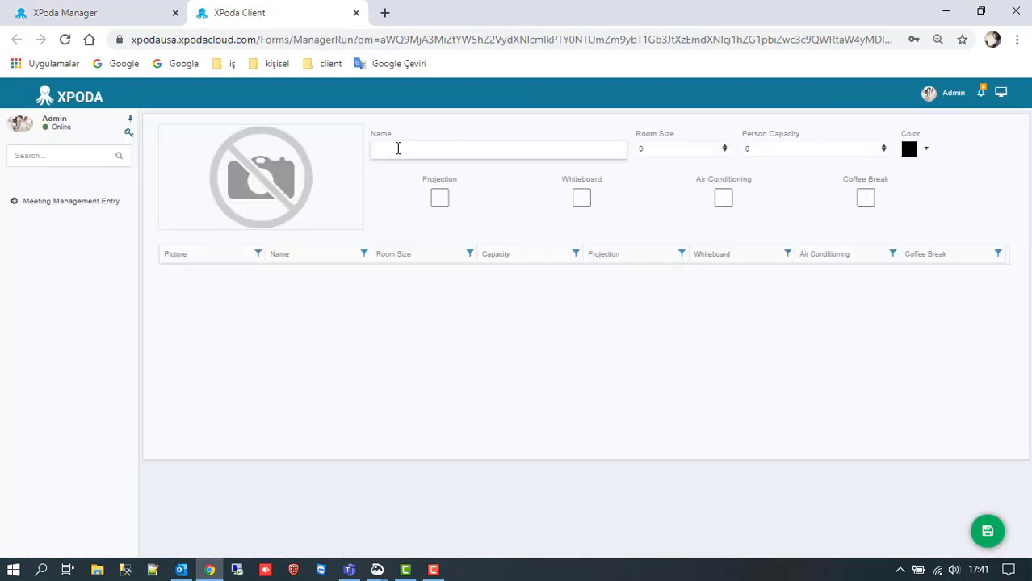
left_click(397, 148)
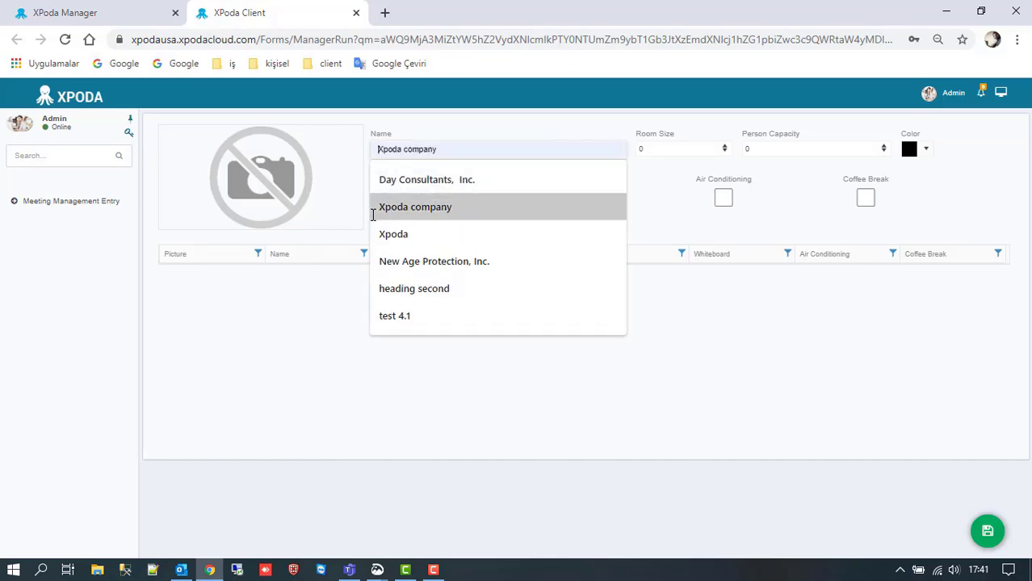
type("Conference")
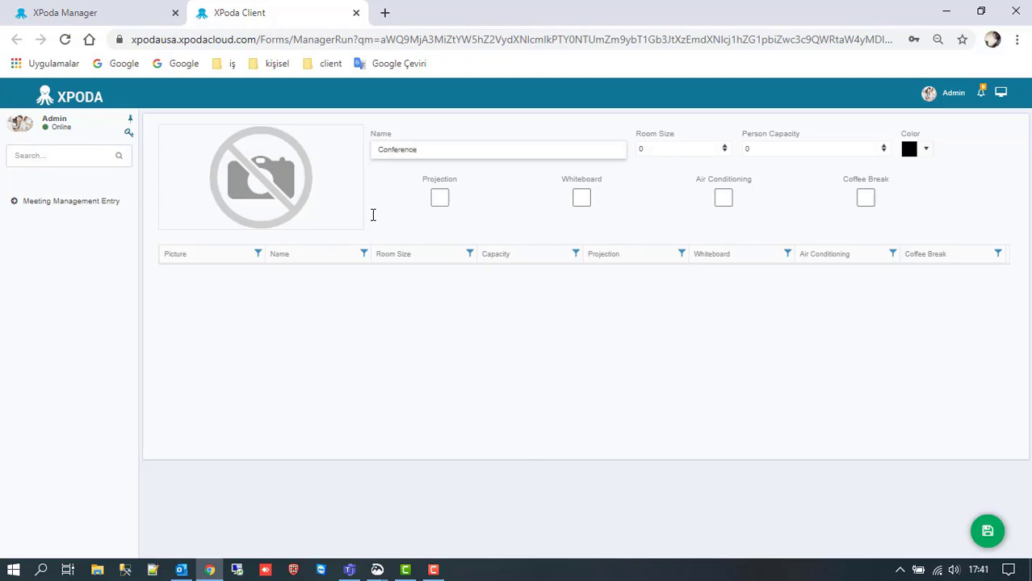
left_click(674, 148)
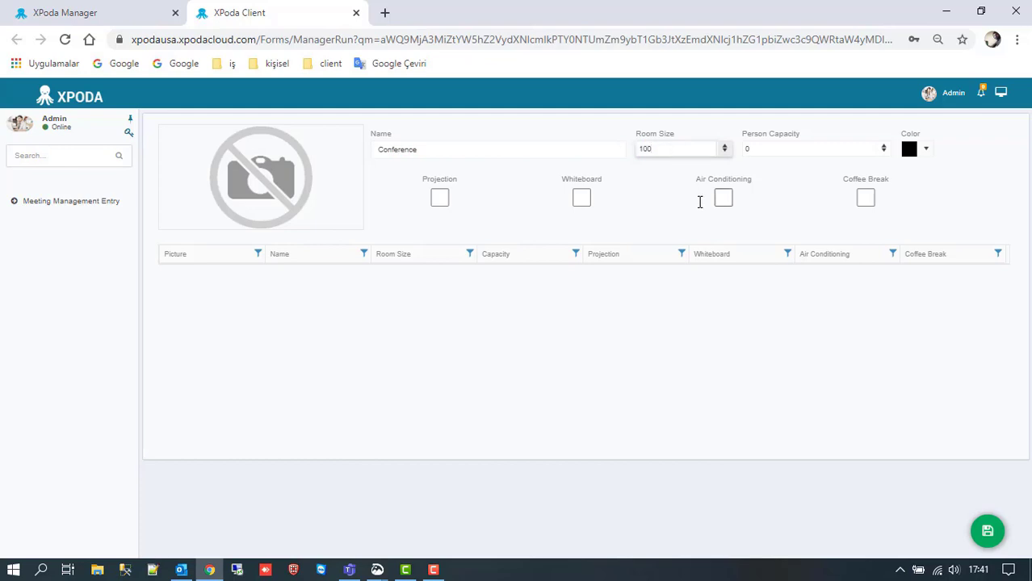
left_click(781, 150)
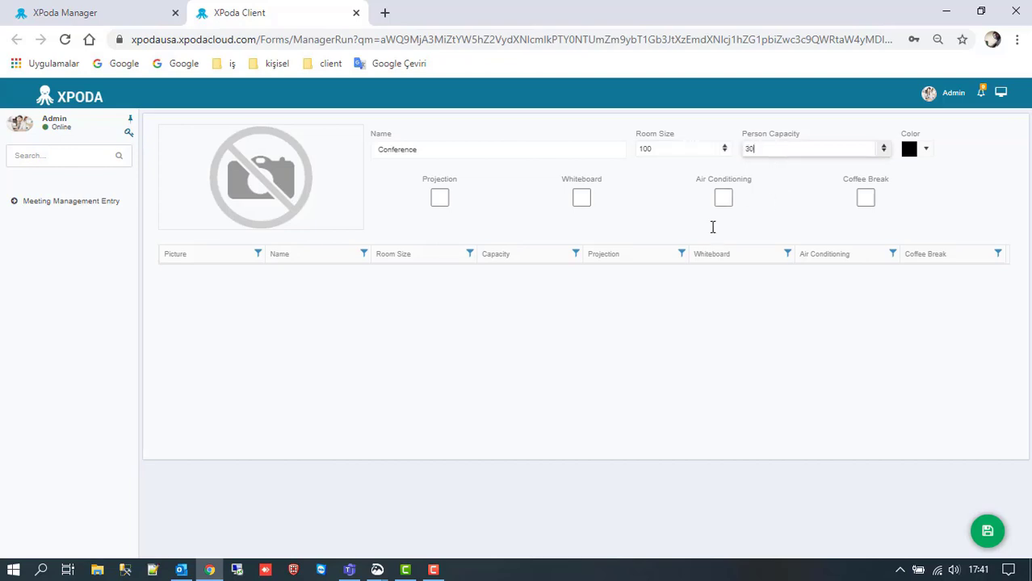
Enable Projection, Air Conditioning and Coffee Break for the Conference room and save the record
left_click(439, 199)
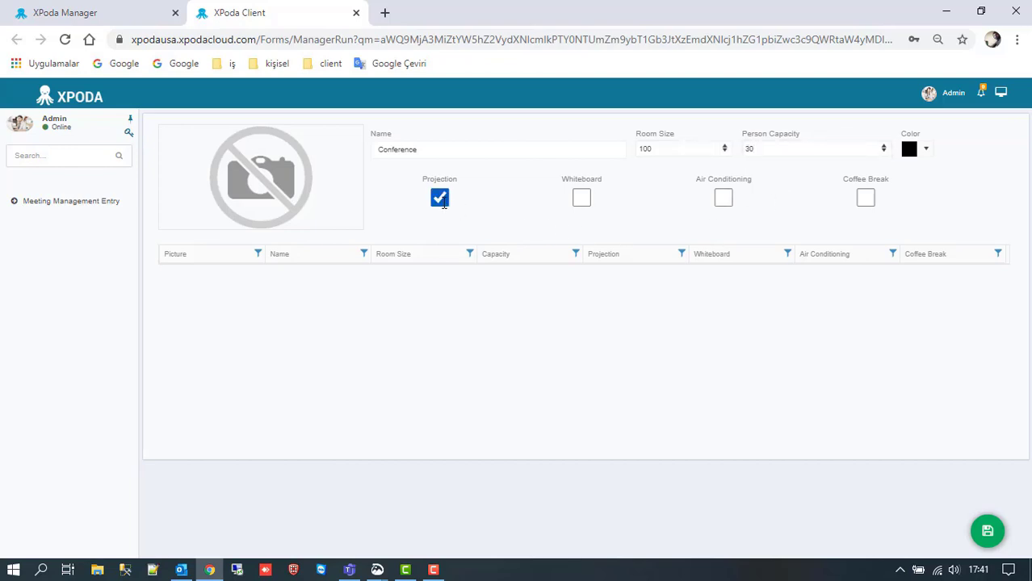
left_click(723, 198)
left_click(866, 198)
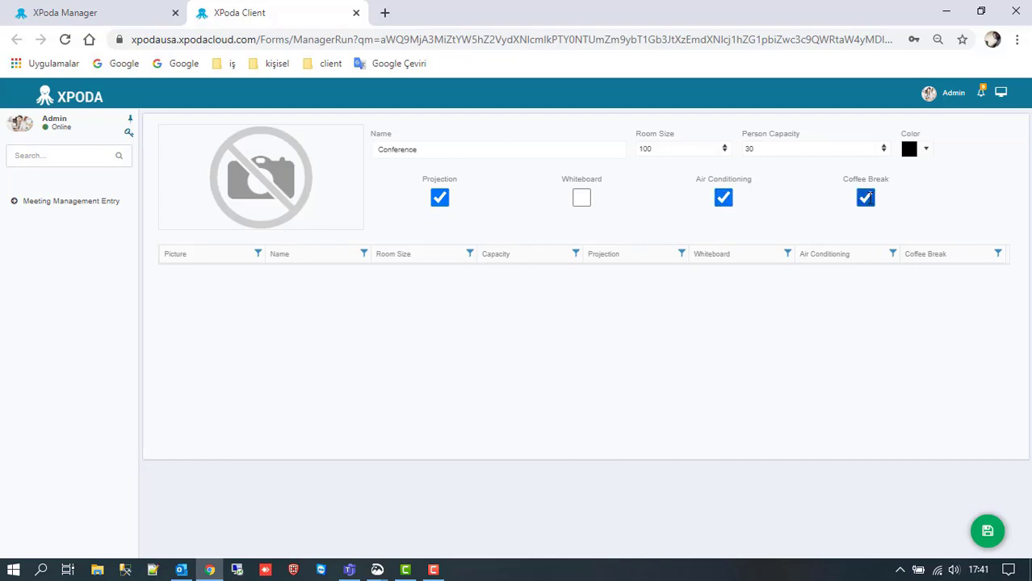
left_click(987, 529)
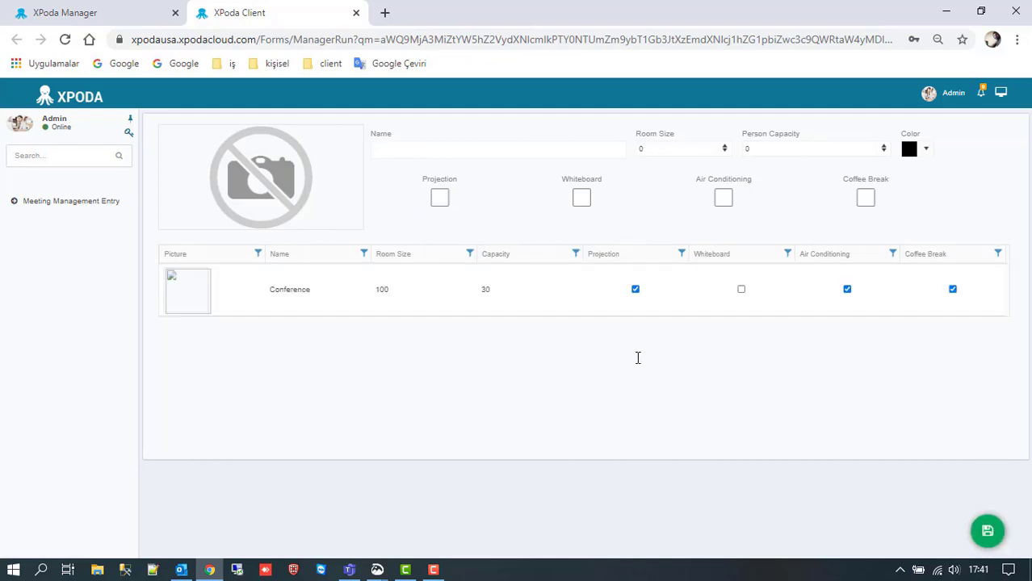
Load the Conference record from the room list, attach conference room.jpg as its picture and save the record
left_click(506, 293)
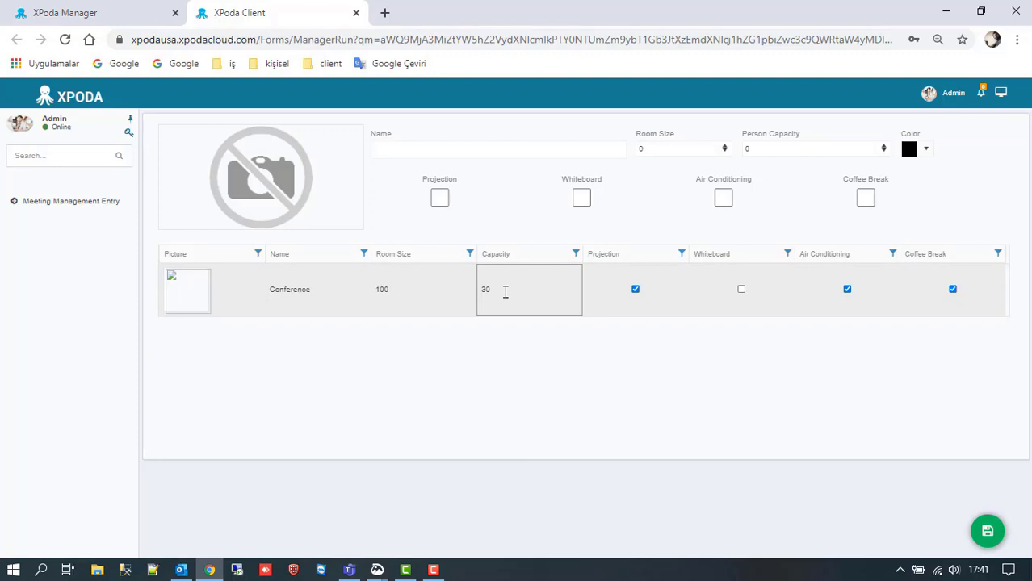
left_click(296, 183)
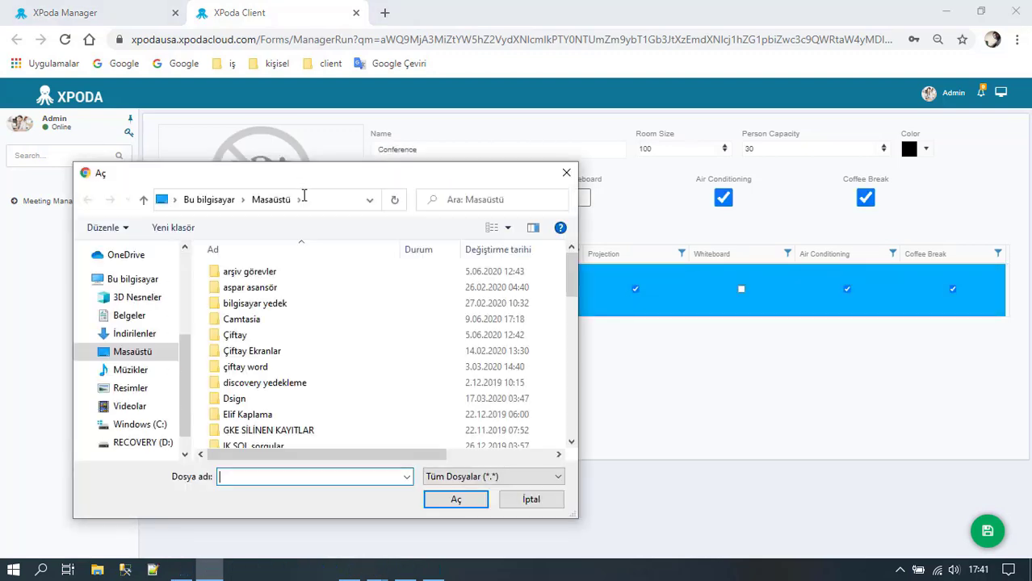
scroll(279, 360, "down", 5)
type("c")
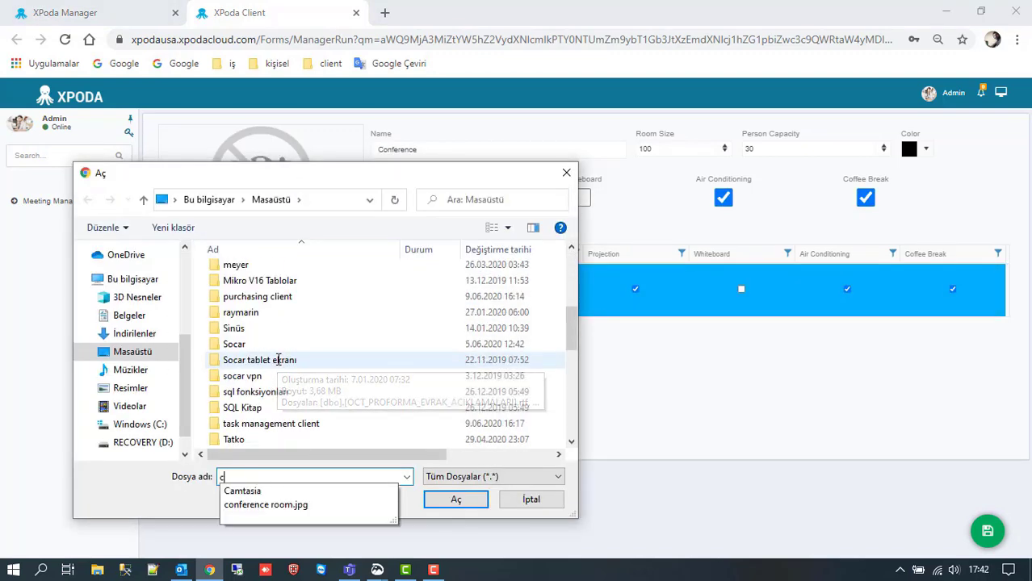
type("onf")
left_click(454, 498)
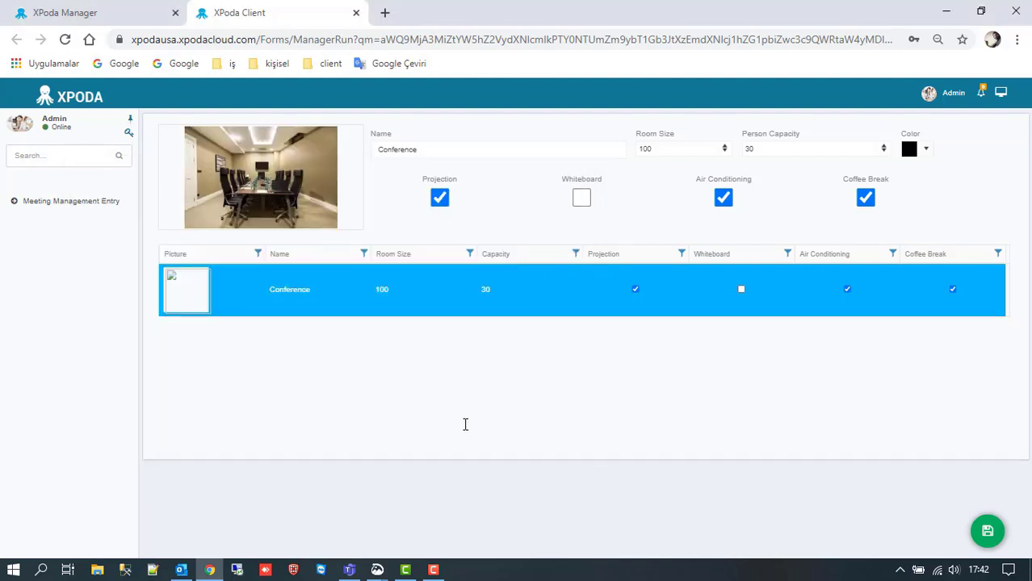
left_click(997, 533)
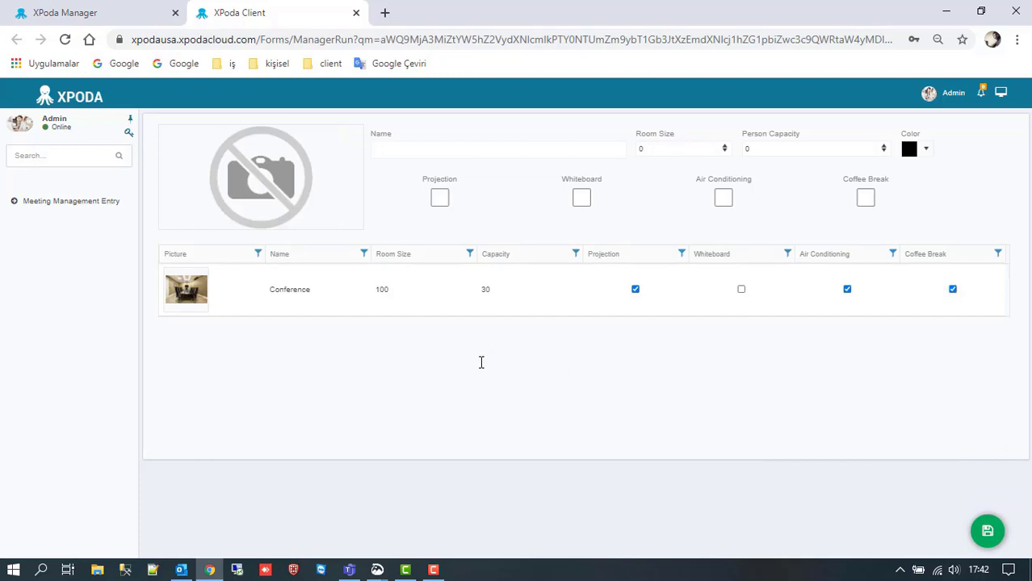
Enter a new room named Sales Management with room size 30 and person capacity 8
left_click(408, 151)
type("Sale")
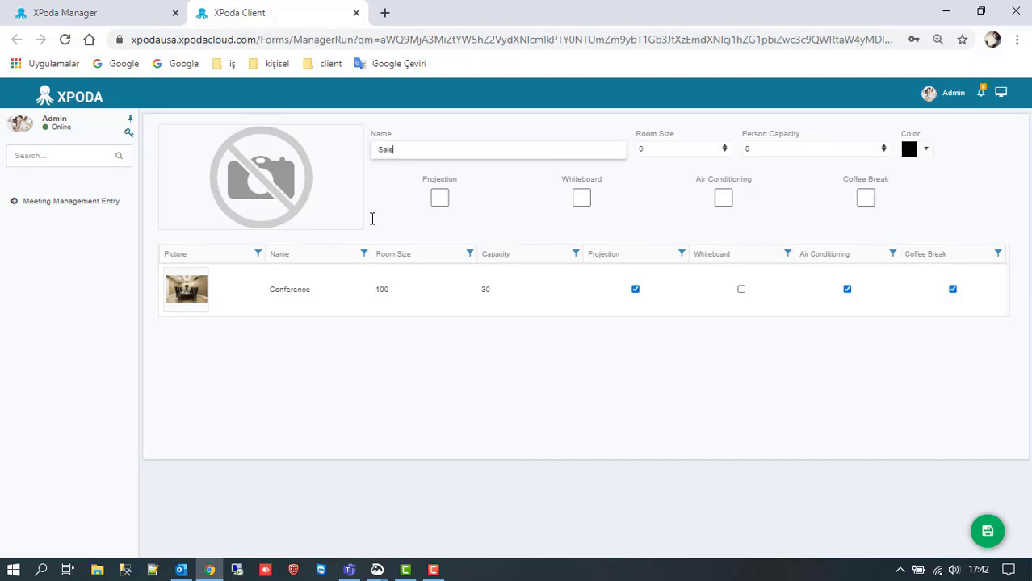
type("s Management")
left_click(669, 148)
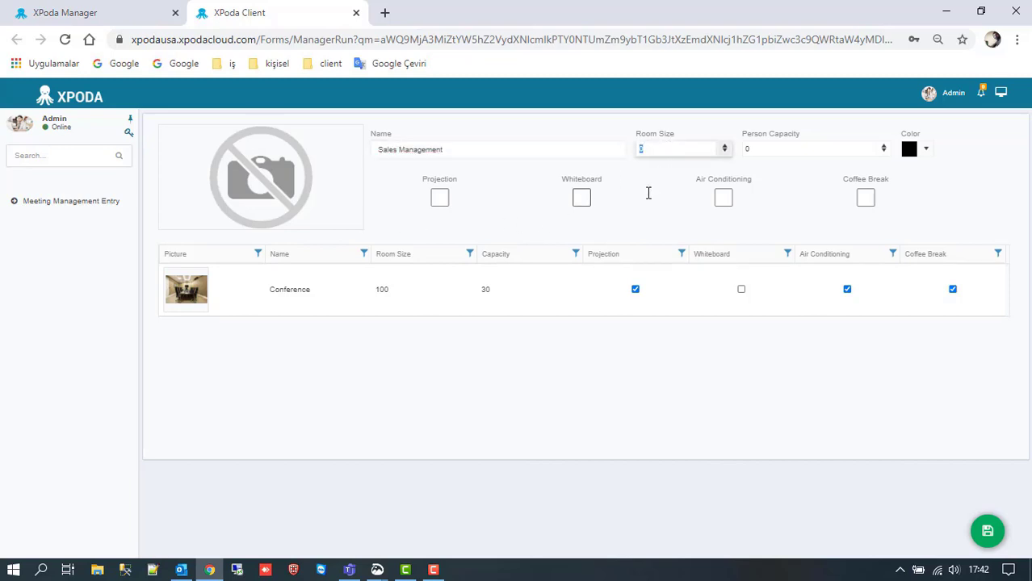
left_click(766, 150)
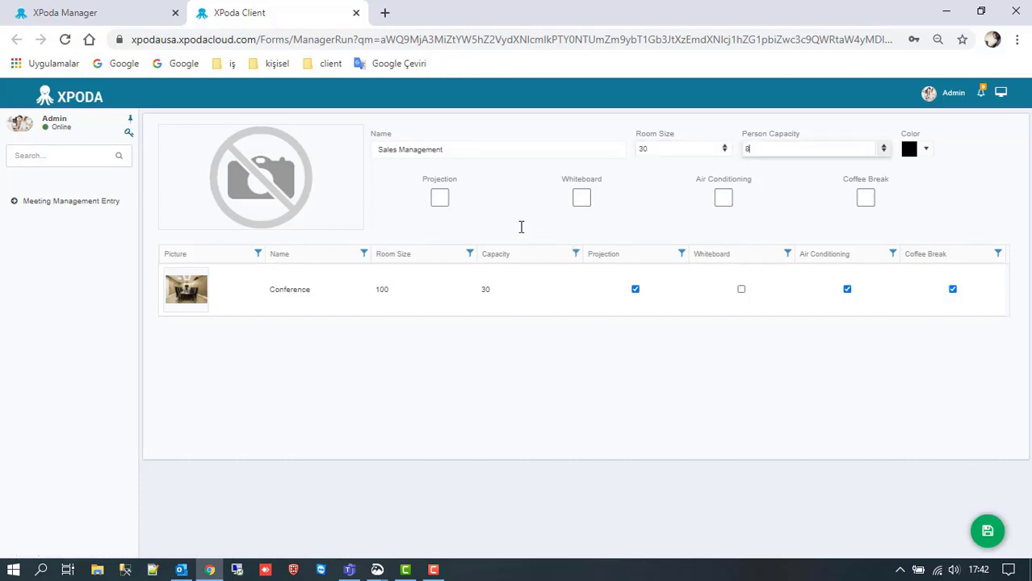
Enable Projection and Whiteboard for the Sales Management room and save the record
left_click(444, 201)
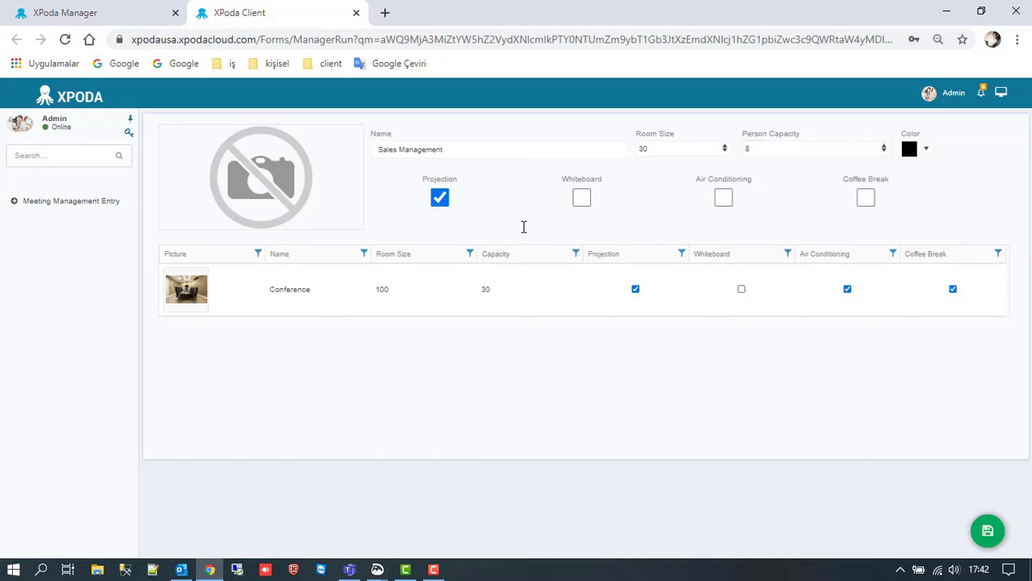
left_click(582, 198)
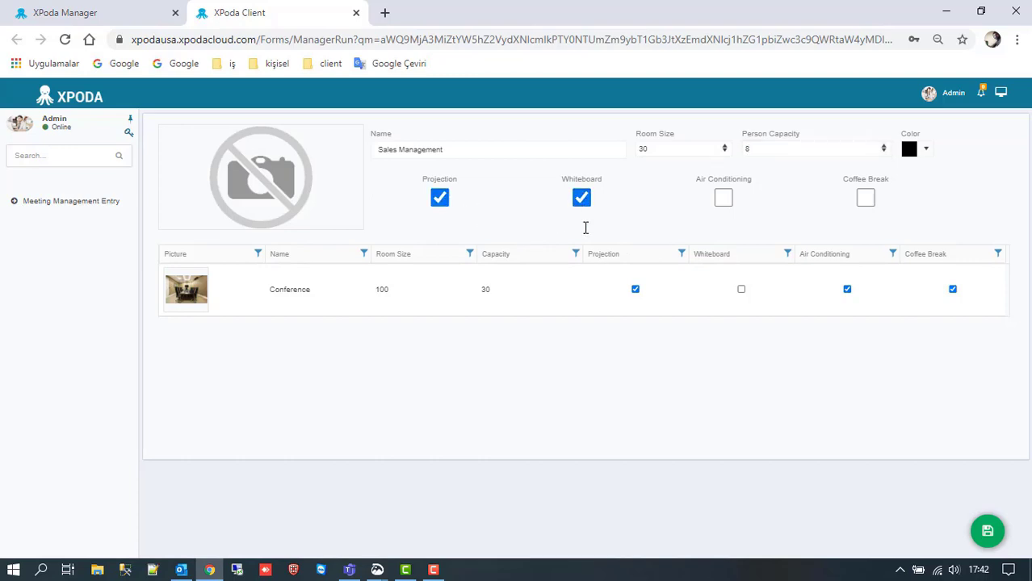
left_click(979, 527)
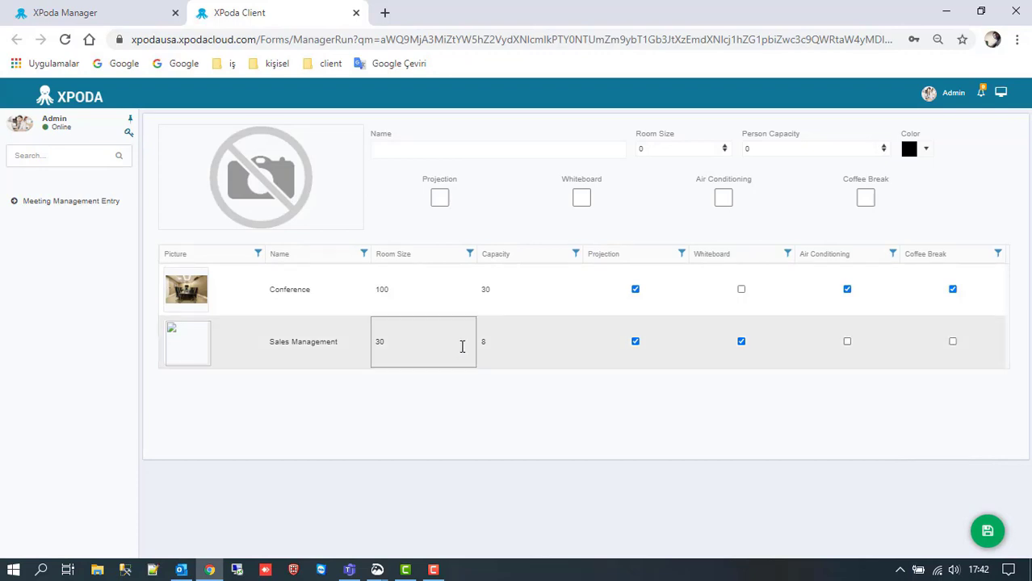
Load the Sales Management record from the room list and set its color to green #17d31d
left_click(489, 355)
left_click(925, 148)
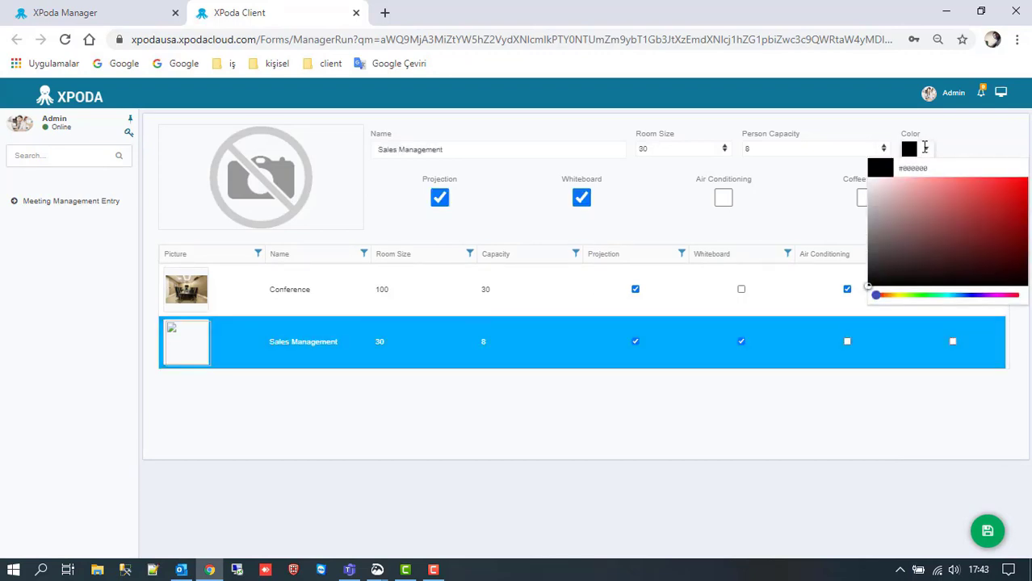
left_click(924, 295)
left_click_drag(994, 197, 1010, 197)
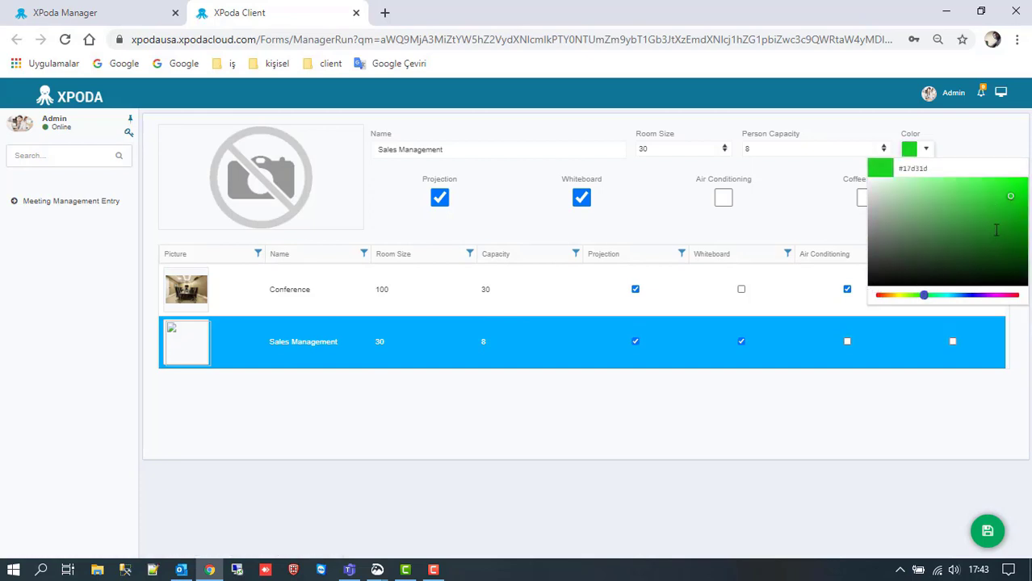
Attach sales management.jpg as the Sales Management room's picture and save the record
left_click(282, 185)
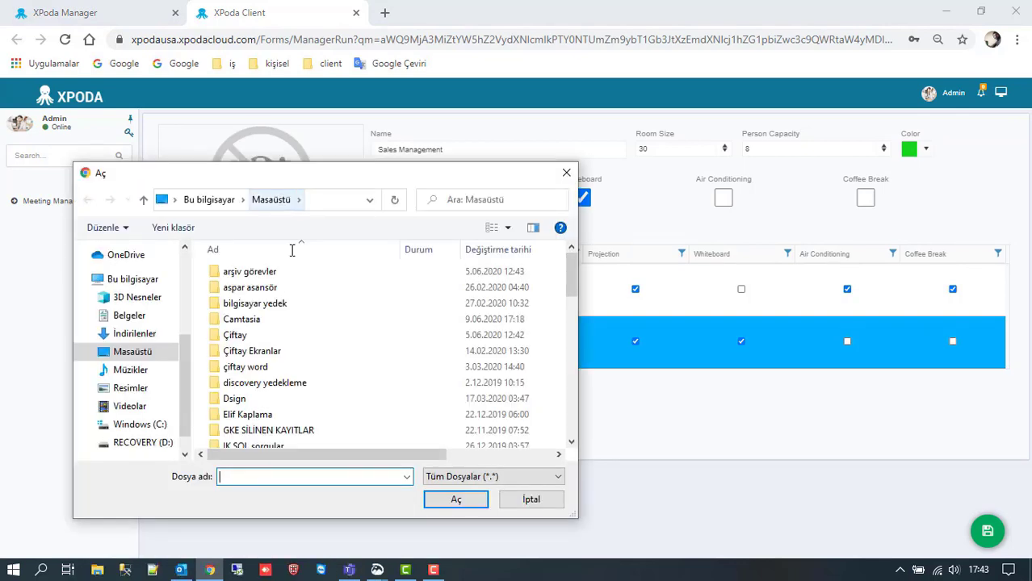
type("sa")
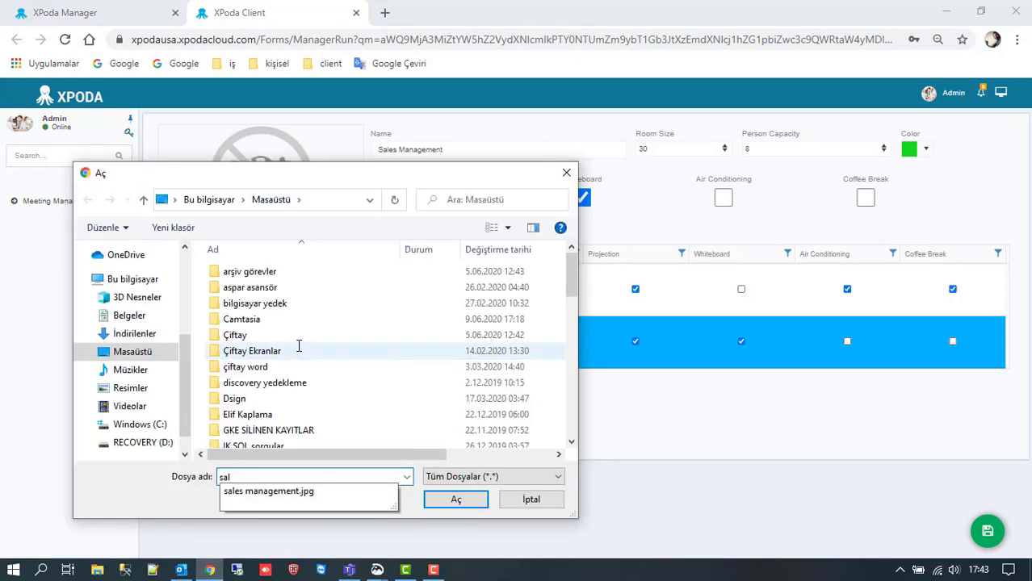
type("l")
key("Down")
key("Return")
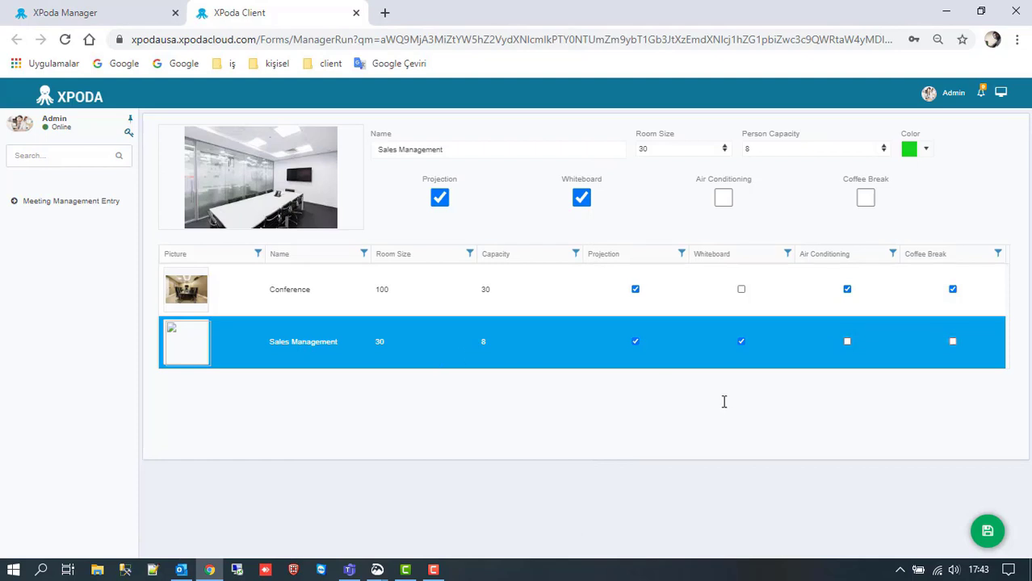
left_click(988, 531)
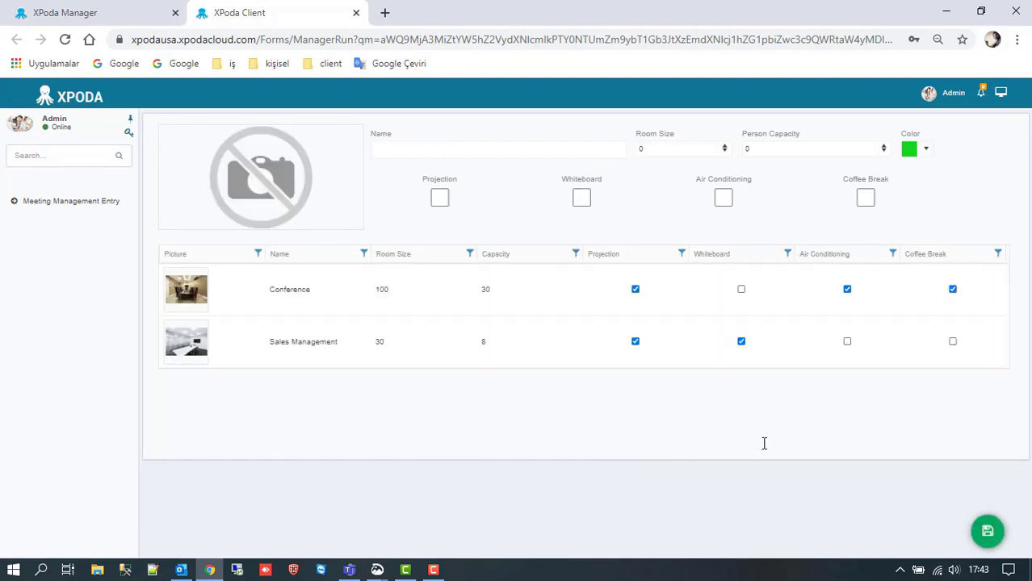